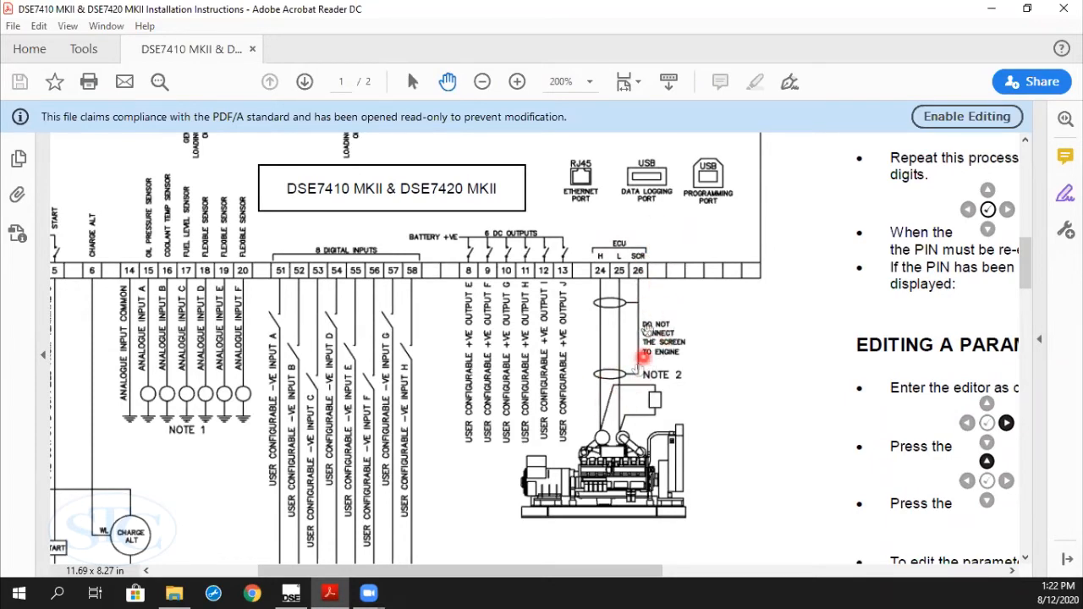
# Examine the DSE7410/7420 MKII wiring diagram, covering the ECU and communication ports, MPU, generator and mains sensing, loading relays and interlocks.
pyautogui.moveTo(639, 223)
pyautogui.mouseDown()
pyautogui.moveTo(662, 285)
pyautogui.moveTo(749, 326)
pyautogui.mouseUp()
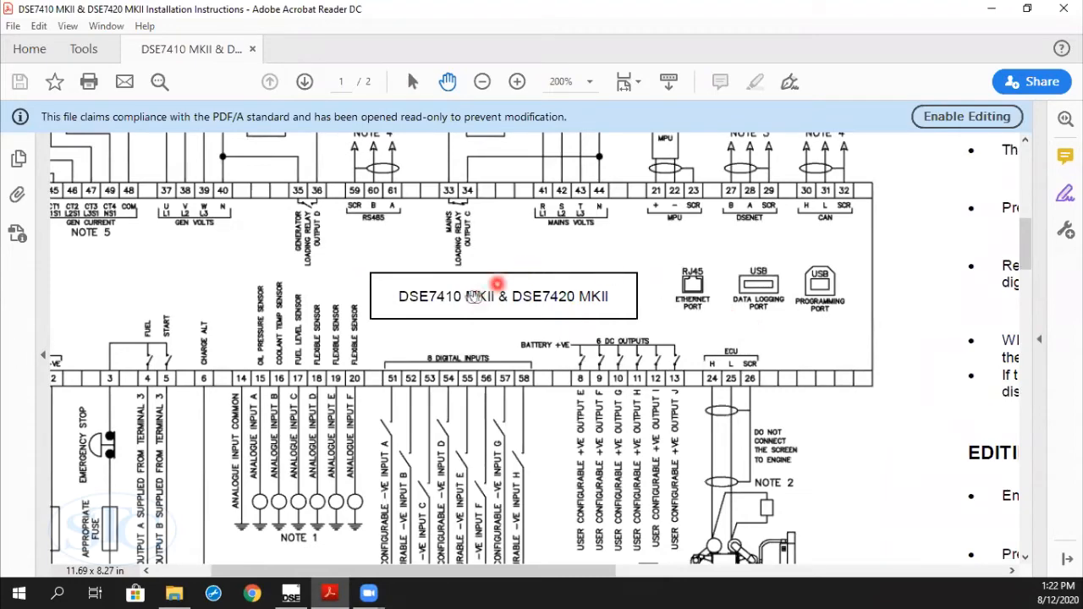
pyautogui.moveTo(579, 305)
pyautogui.mouseDown()
pyautogui.moveTo(590, 281)
pyautogui.moveTo(652, 284)
pyautogui.mouseUp()
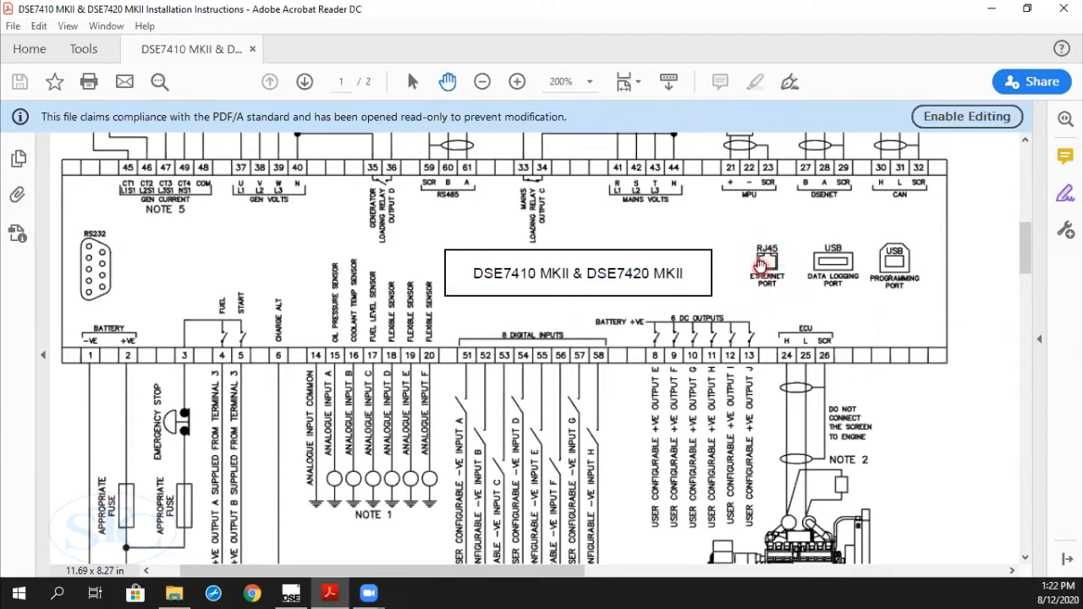
pyautogui.moveTo(793, 304); pyautogui.dragTo(788, 317)
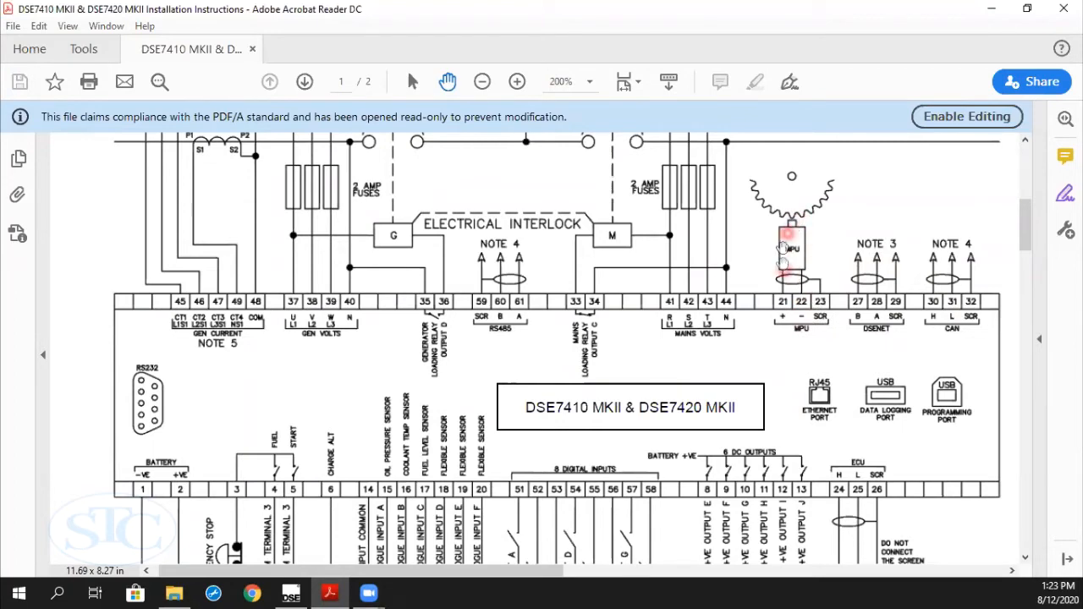
pyautogui.moveTo(881, 344); pyautogui.dragTo(894, 401)
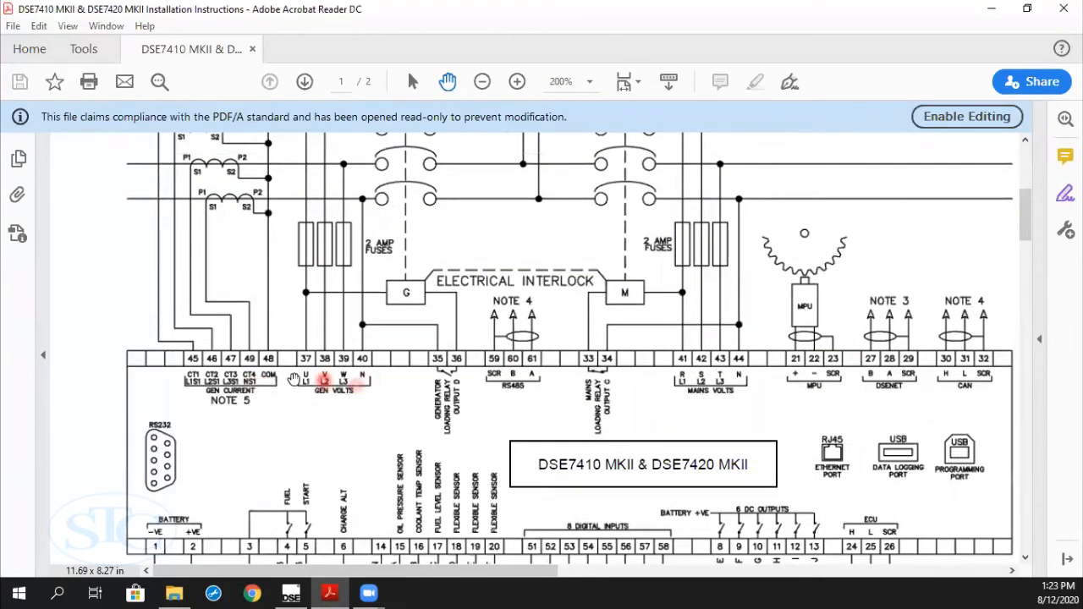
pyautogui.scroll(1, 406, 364)
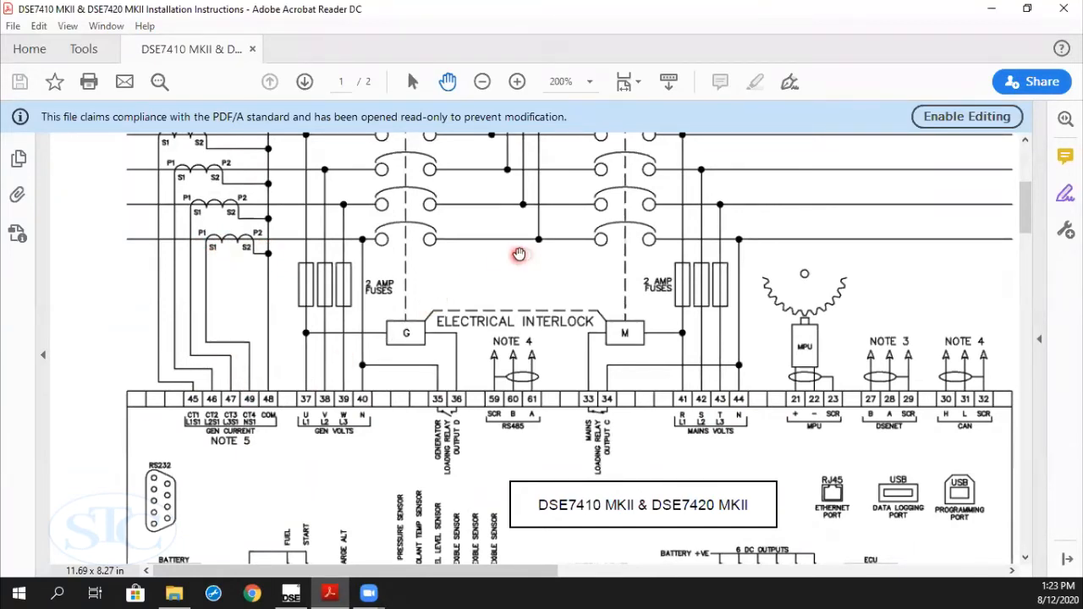
pyautogui.scroll(1, 527, 259)
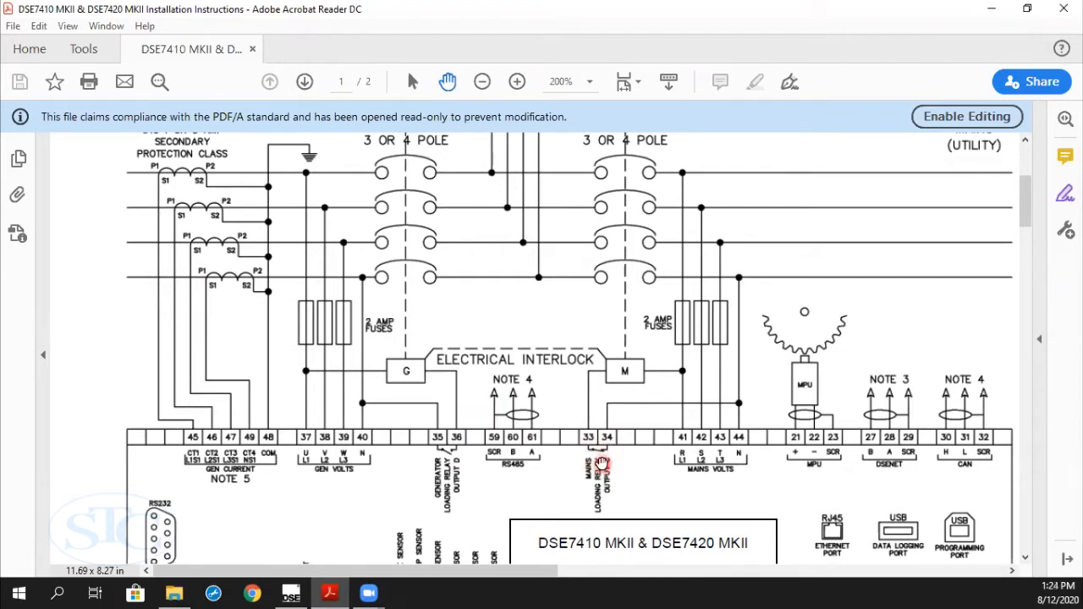
pyautogui.moveTo(627, 411); pyautogui.dragTo(633, 392)
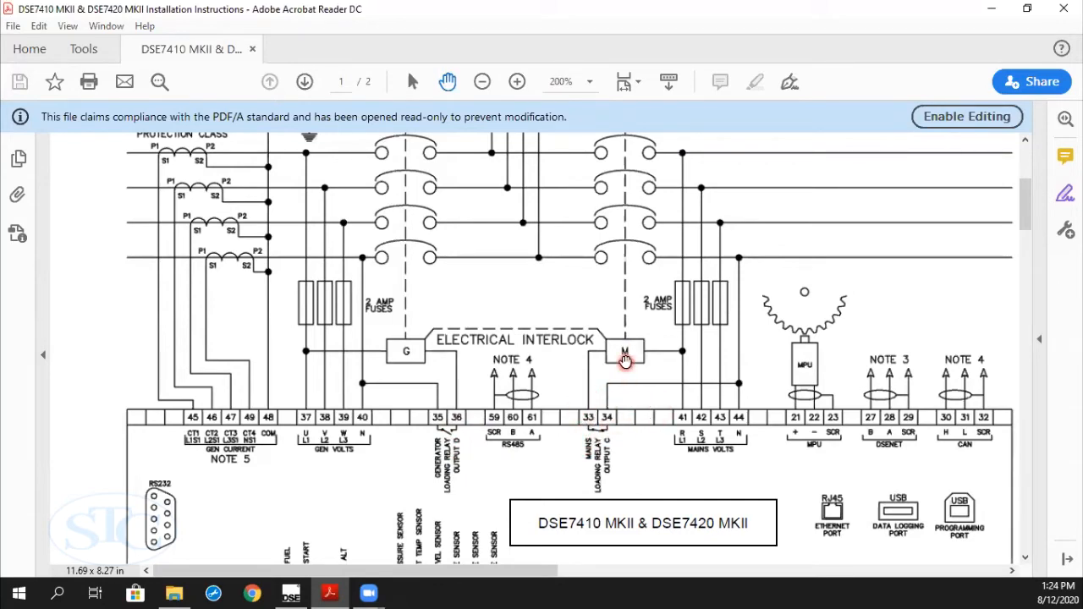
pyautogui.scroll(3, 641, 346)
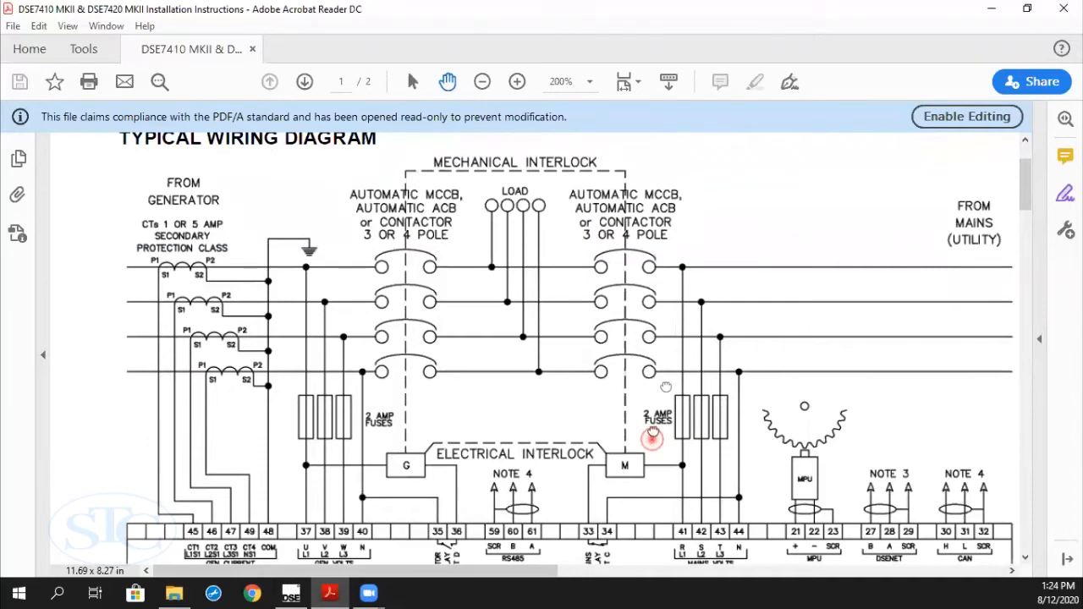
pyautogui.scroll(-4, 651, 437)
pyautogui.moveTo(683, 295); pyautogui.dragTo(695, 227)
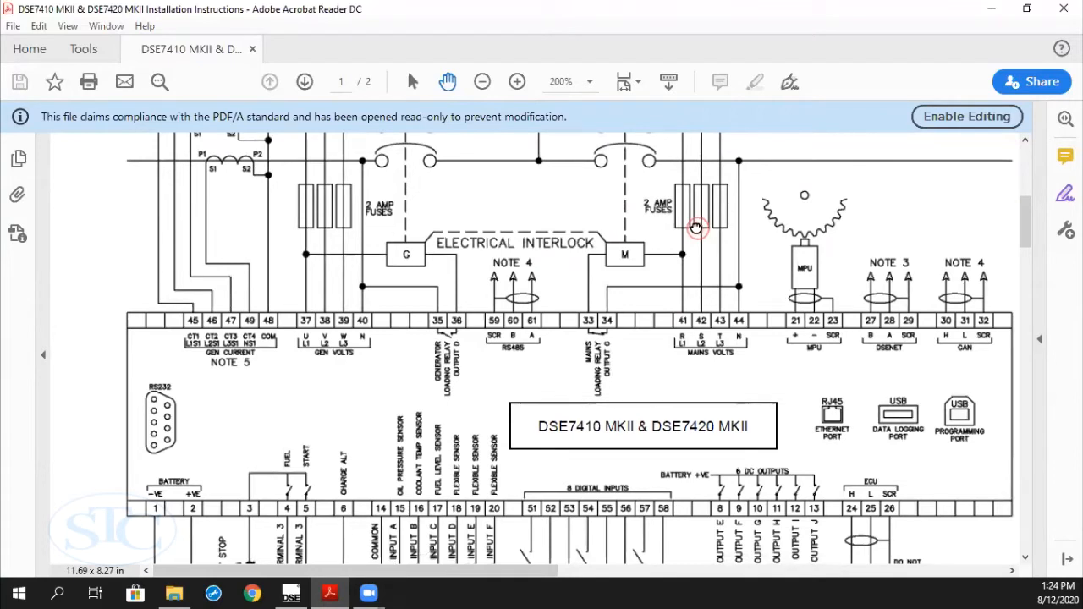
pyautogui.click(649, 330)
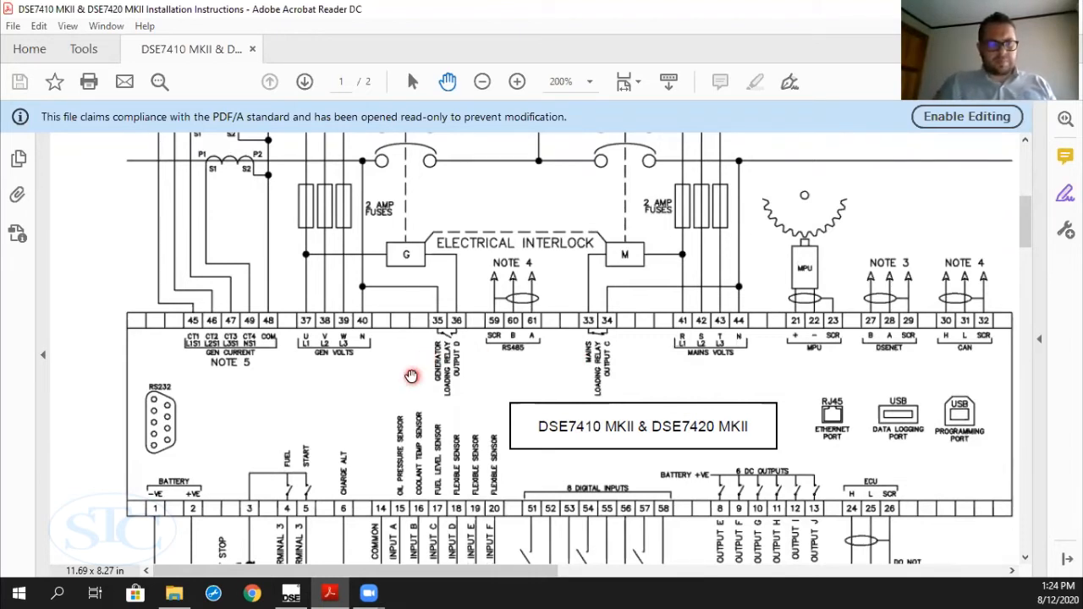
pyautogui.moveTo(423, 373); pyautogui.dragTo(441, 204)
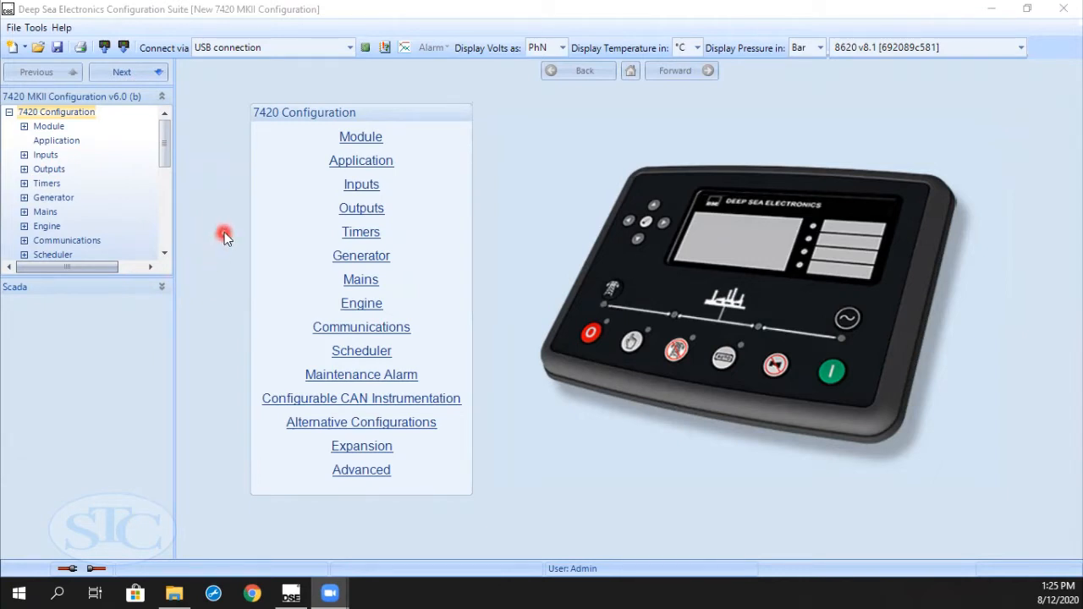
# Enlarge the 7420 configuration tree, expand its Module section and show the Module Options page.
pyautogui.moveTo(76, 277); pyautogui.dragTo(88, 346)
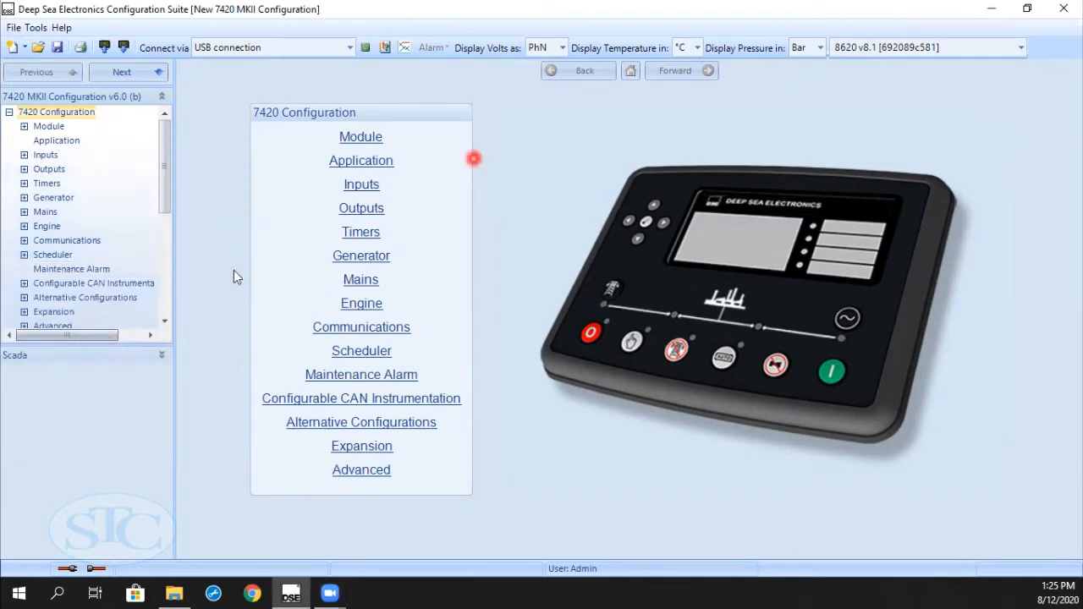
pyautogui.click(879, 54)
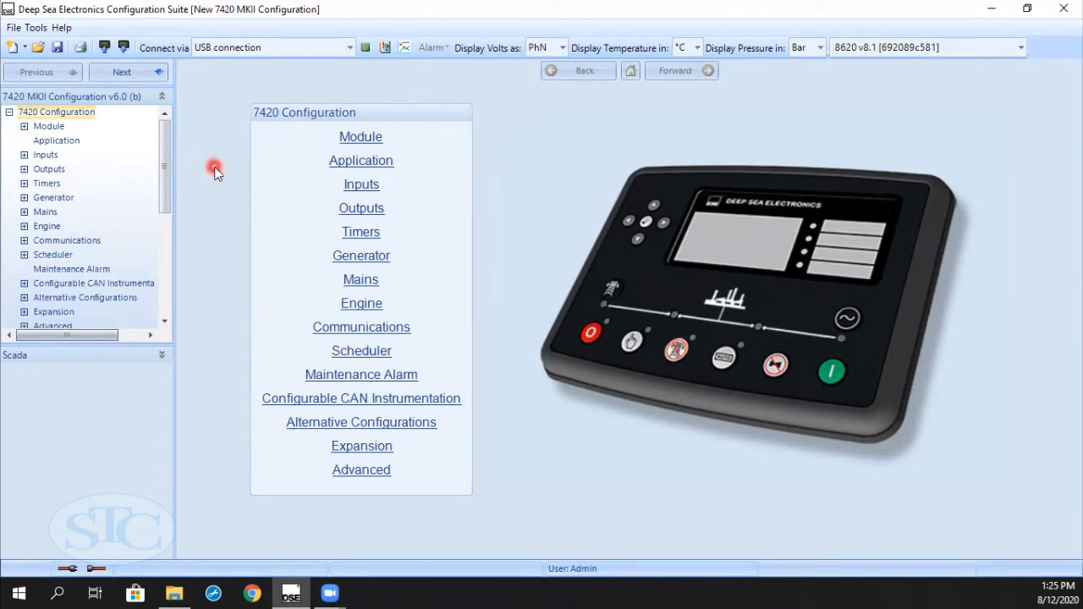
pyautogui.click(40, 128)
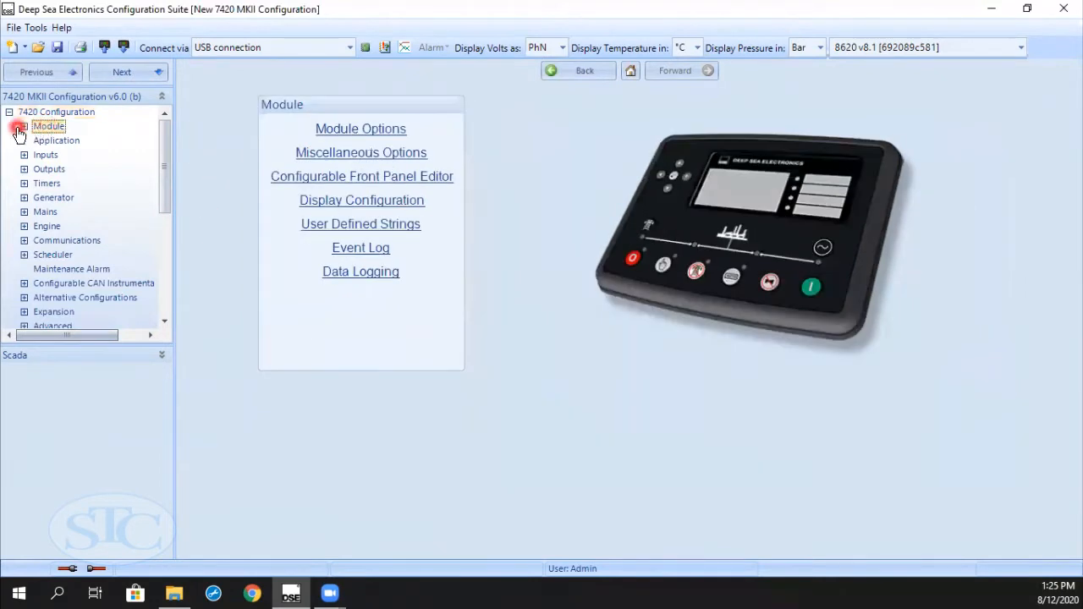
pyautogui.click(24, 126)
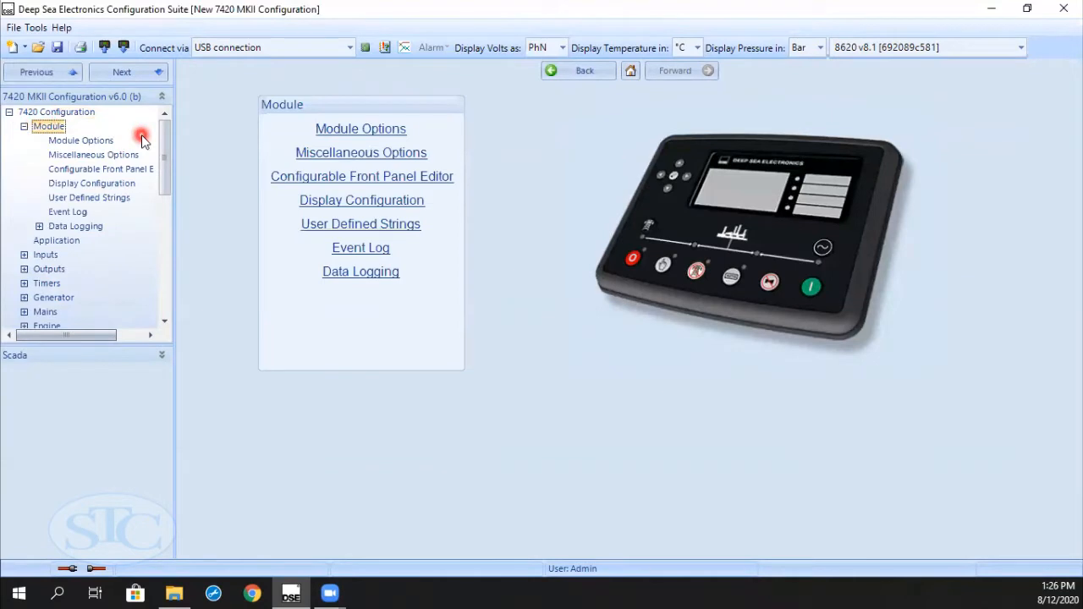
pyautogui.moveTo(84, 344); pyautogui.dragTo(104, 390)
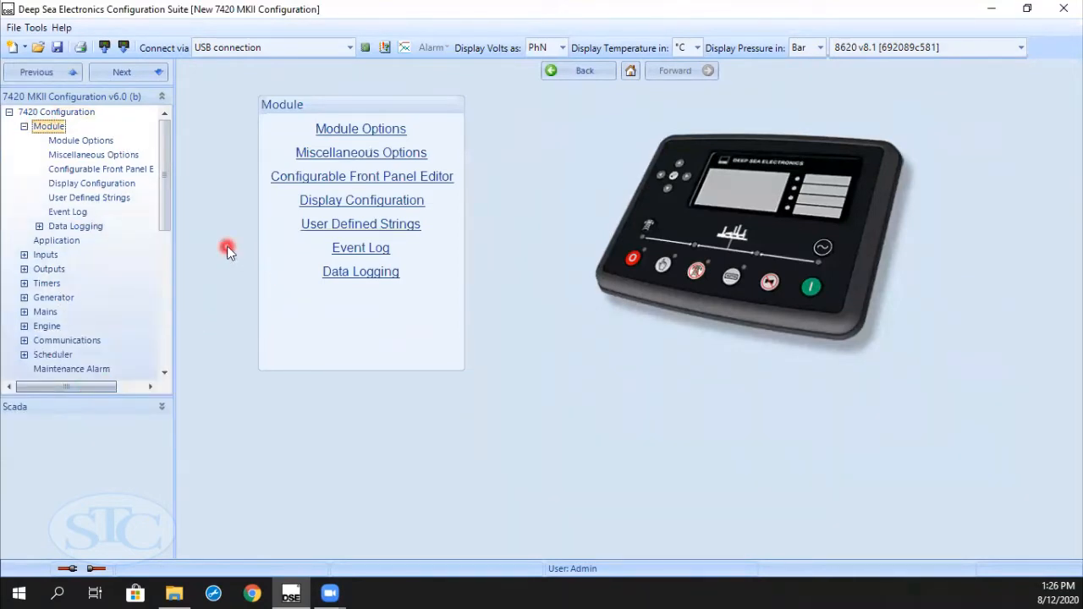
pyautogui.click(825, 85)
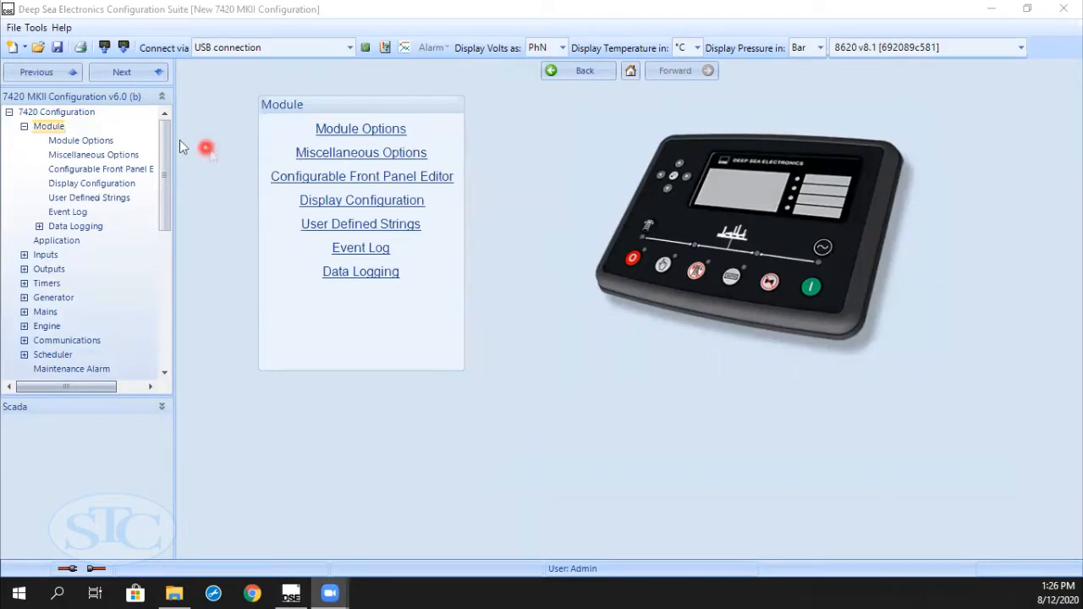
pyautogui.click(78, 142)
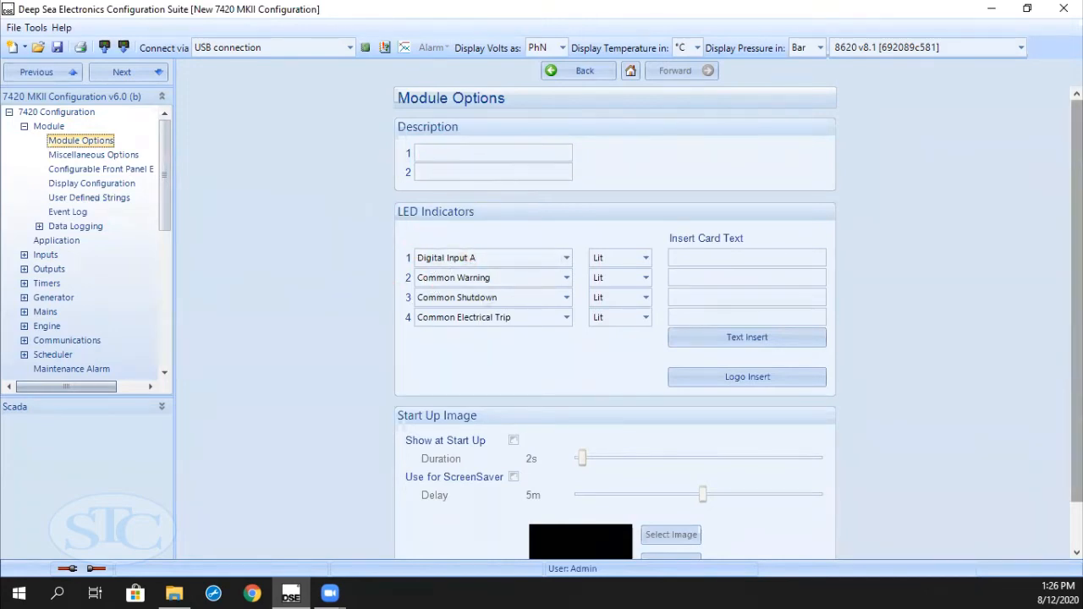
pyautogui.scroll(-1, 615, 321)
pyautogui.scroll(1, 615, 322)
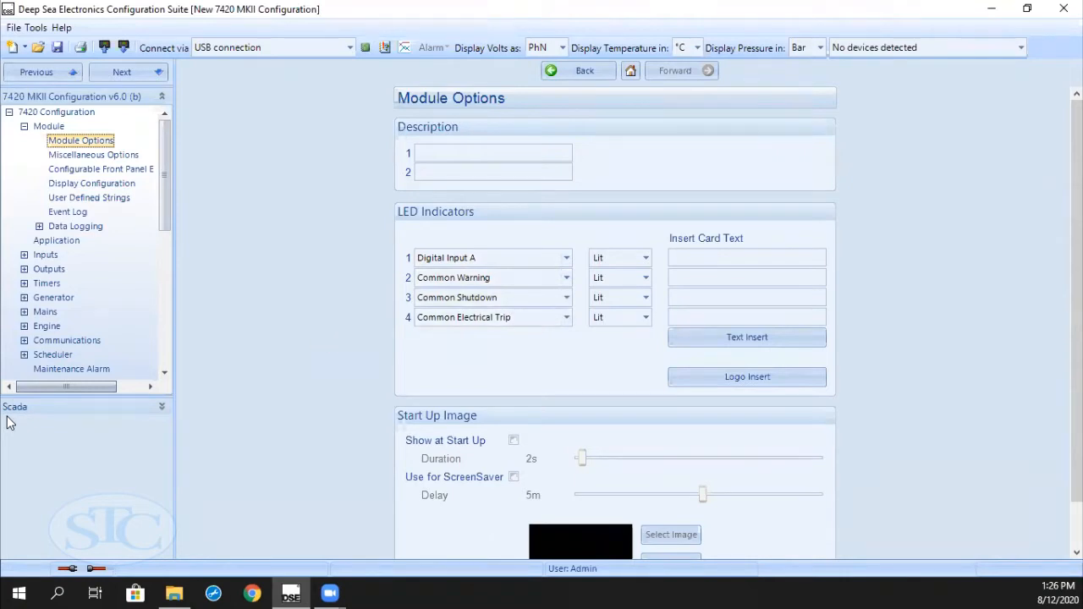
# Open the 7420 SCADA section and view the Mimic page of the module's front panel.
pyautogui.click(139, 412)
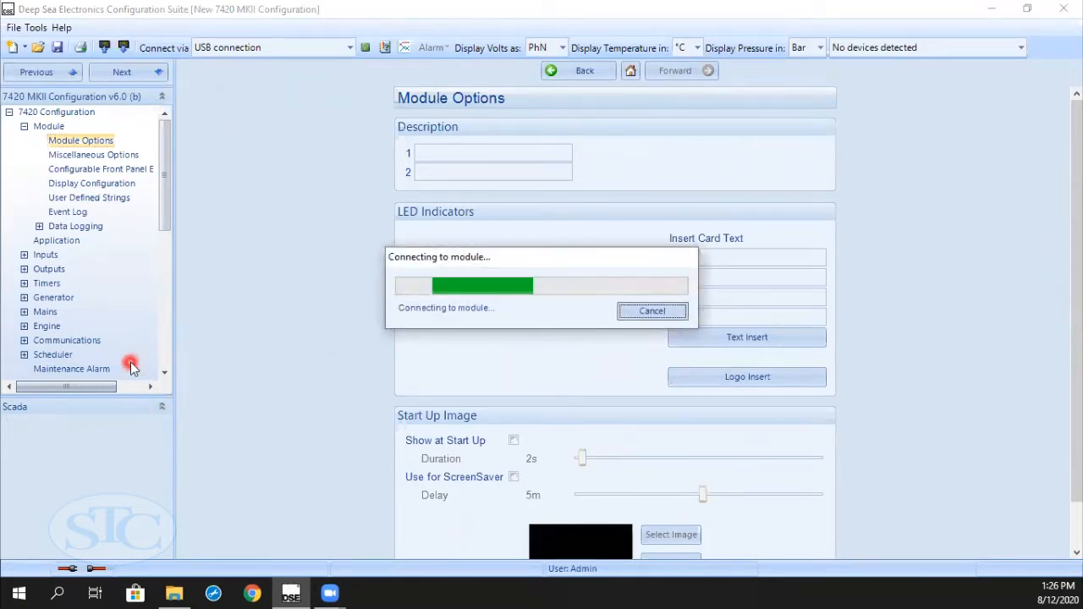
pyautogui.moveTo(124, 397); pyautogui.dragTo(130, 282)
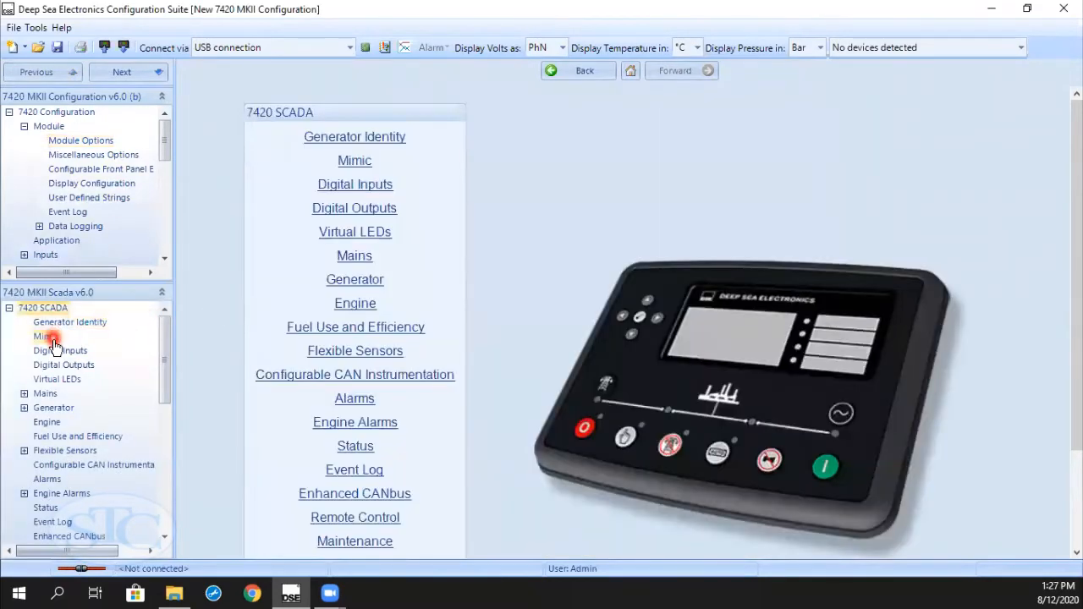
pyautogui.click(47, 337)
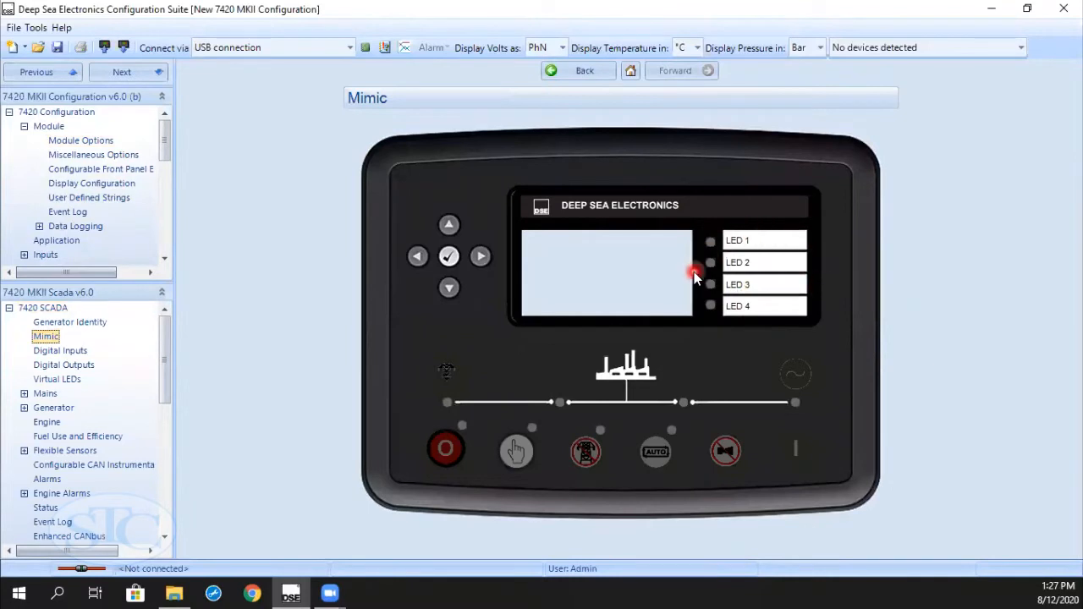
# In Module Options, enter "remote start", "Warmomg" and "Shutdown" as insert card texts for LEDs 1 to 3, and preview the text insert card.
pyautogui.click(94, 140)
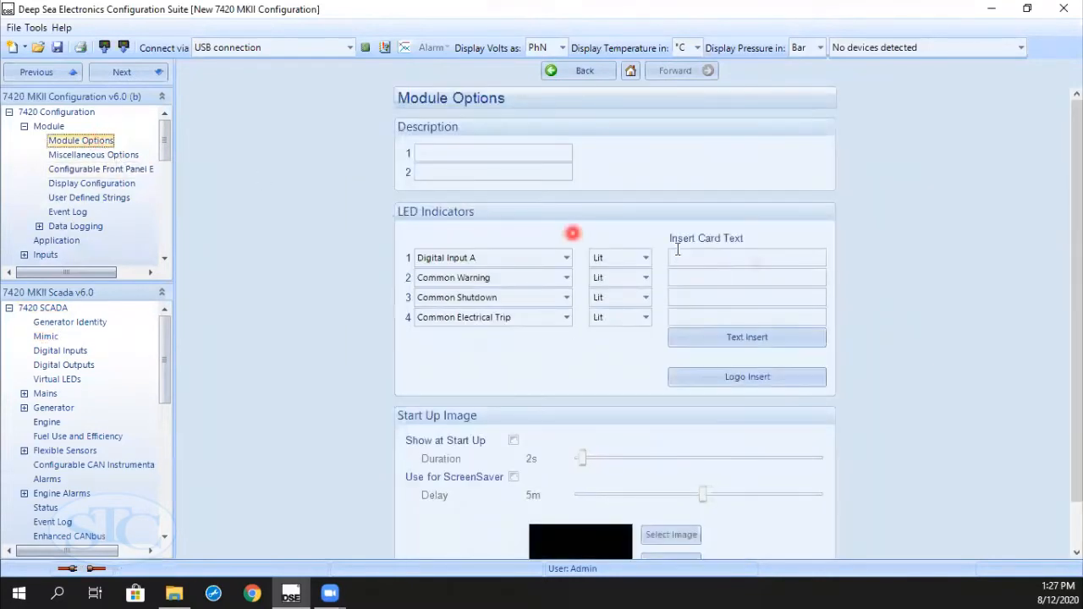
pyautogui.click(730, 253)
pyautogui.write('remote start')
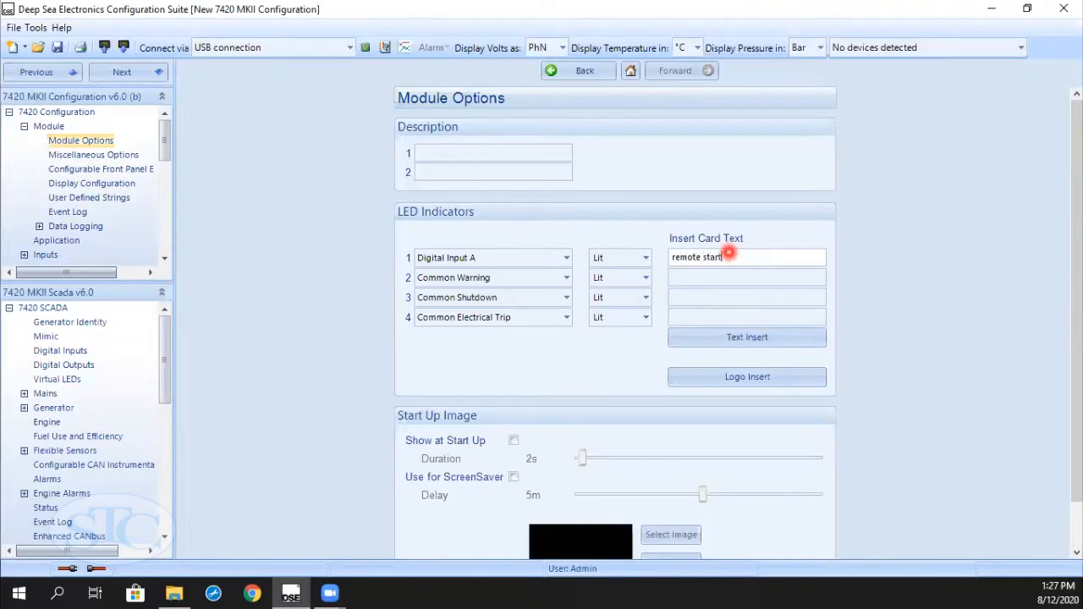
pyautogui.click(703, 275)
pyautogui.write('Wa')
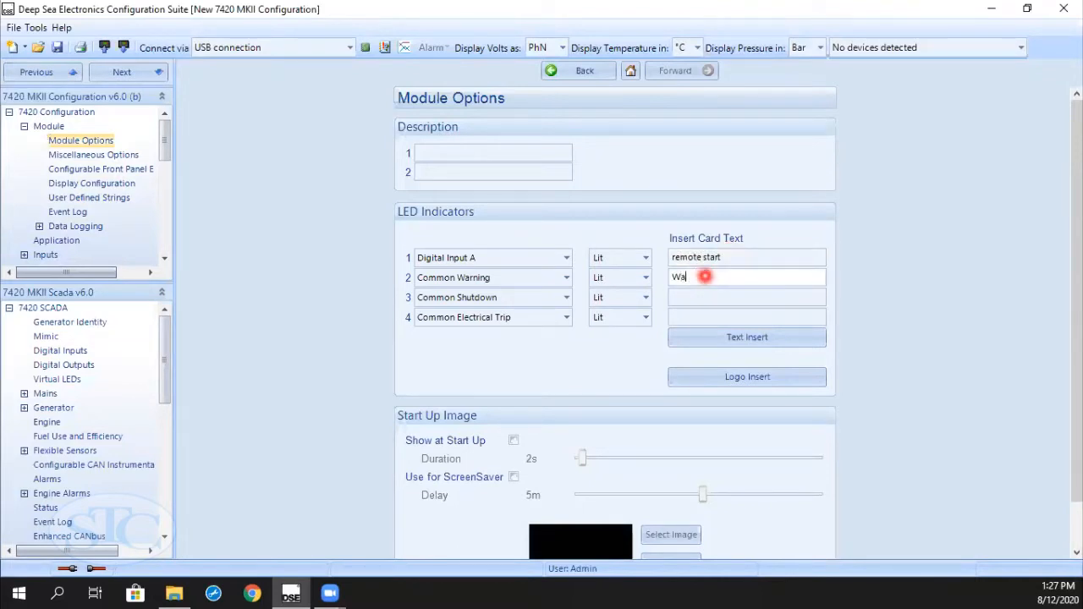
pyautogui.write('rmomg')
pyautogui.click(689, 294)
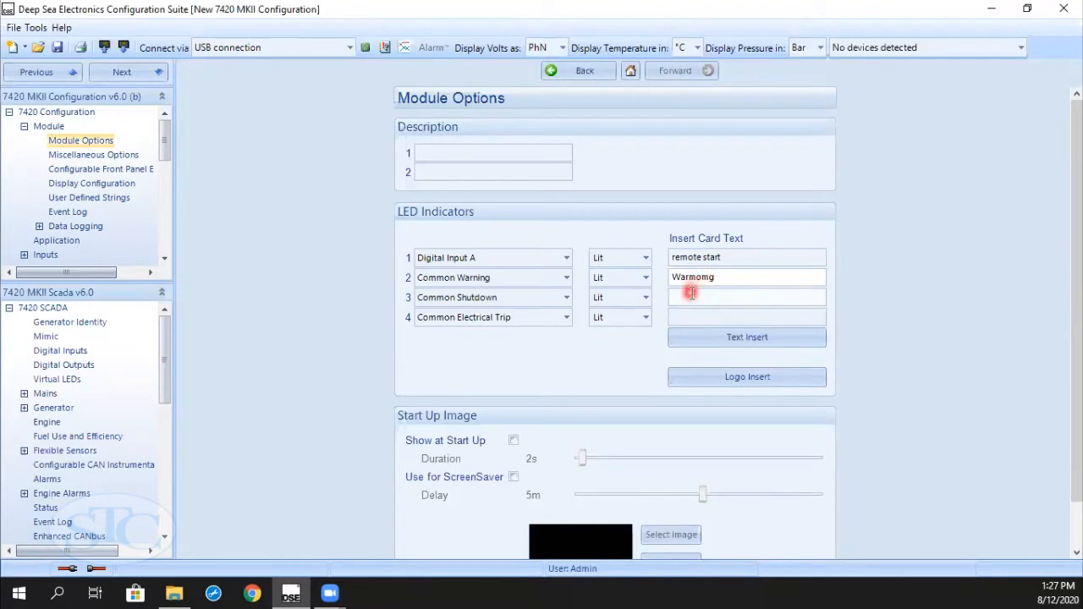
pyautogui.write('Shutdown')
pyautogui.click(711, 337)
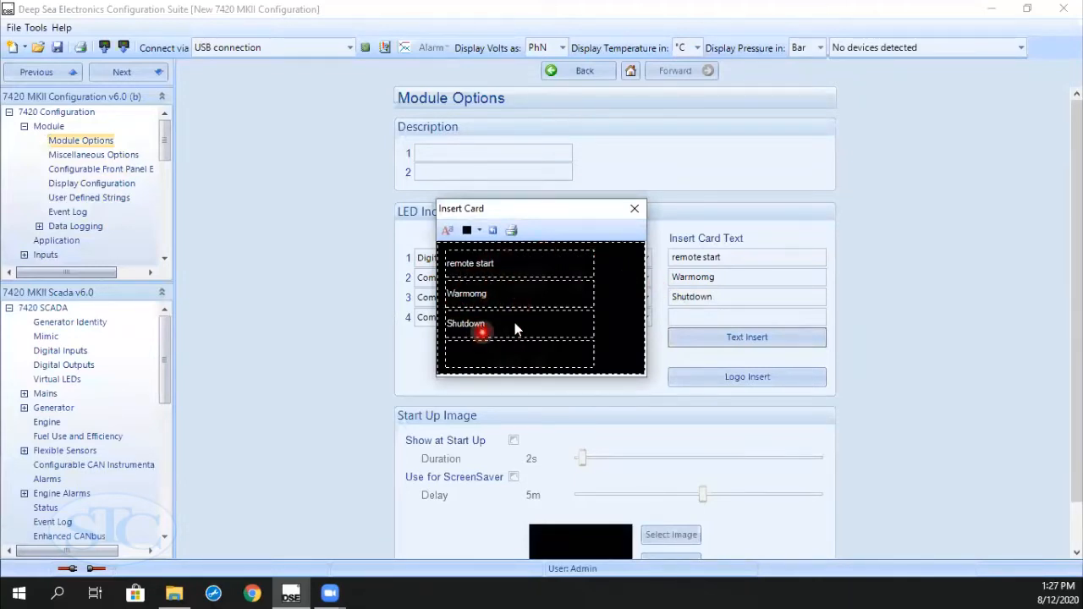
pyautogui.click(636, 209)
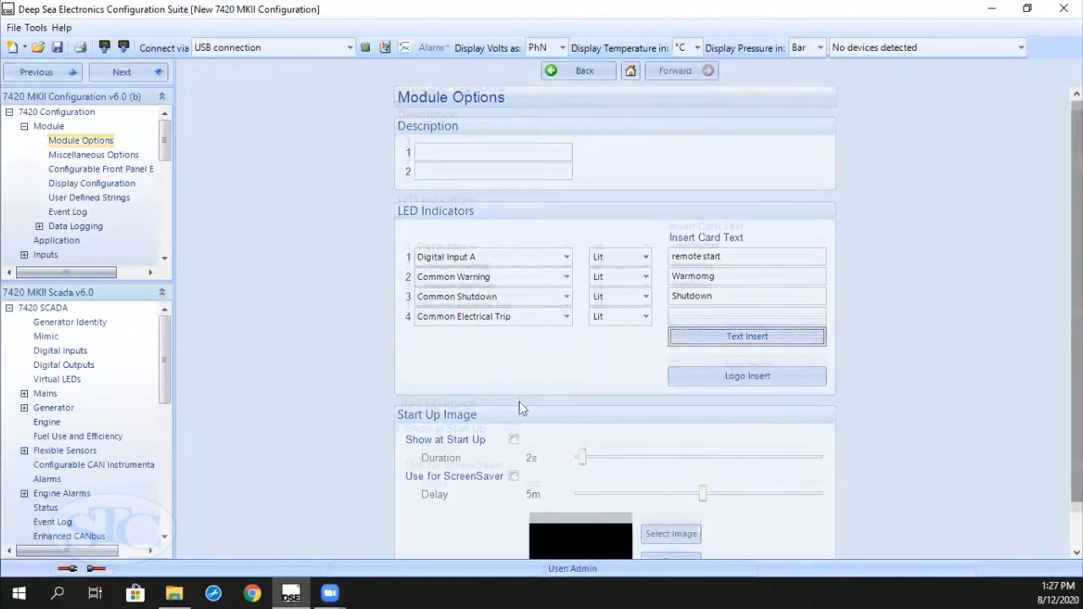
# Show the DSE Startup Image 132x64 Mono bitmap at start up for a duration of 58 s.
pyautogui.scroll(-2, 595, 505)
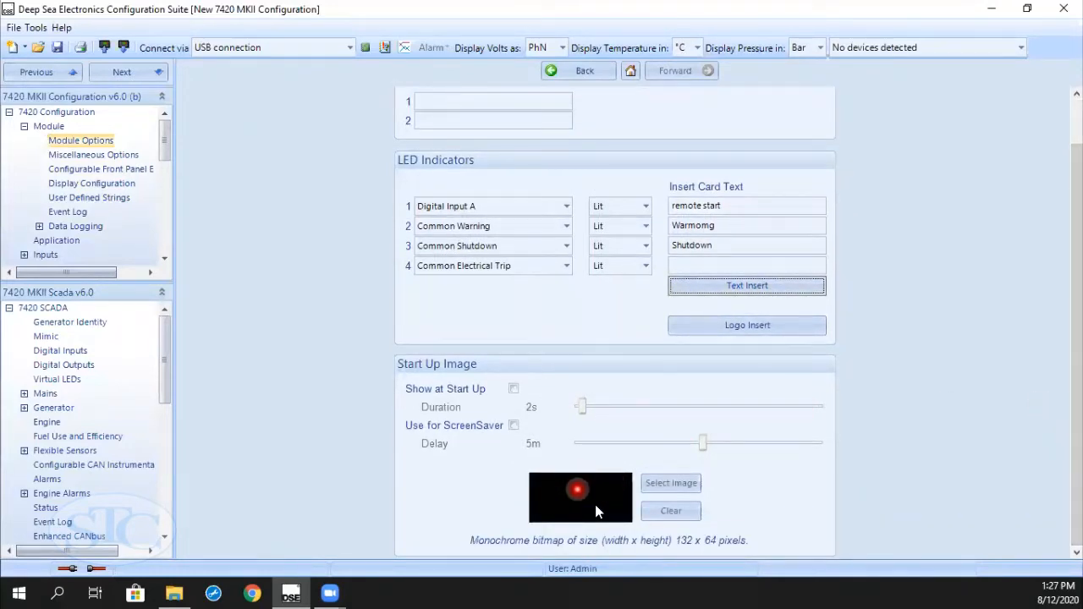
pyautogui.click(514, 389)
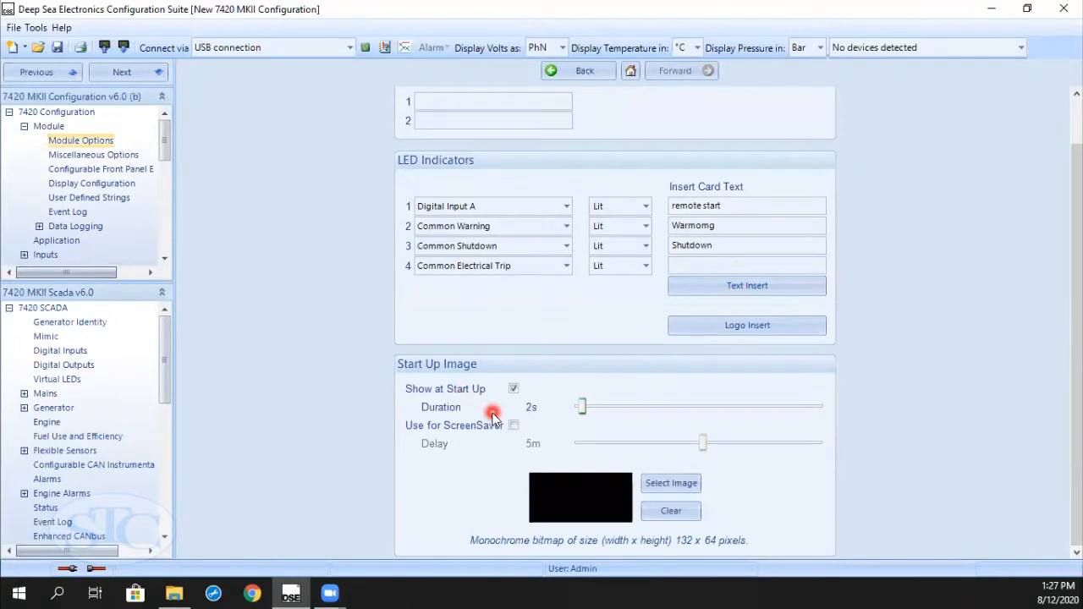
pyautogui.click(689, 485)
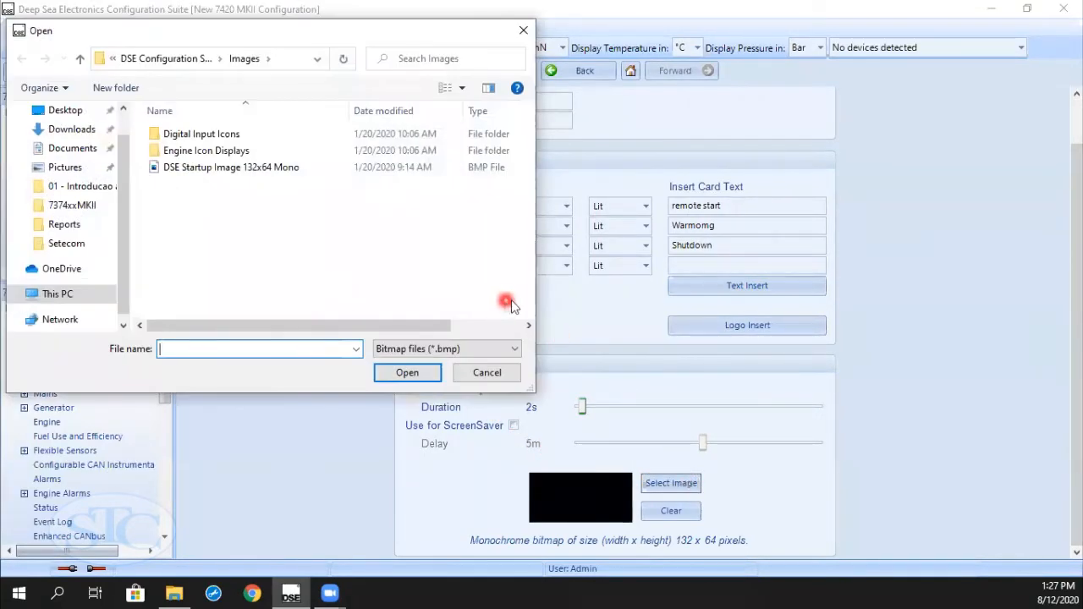
pyautogui.click(227, 167)
pyautogui.click(407, 371)
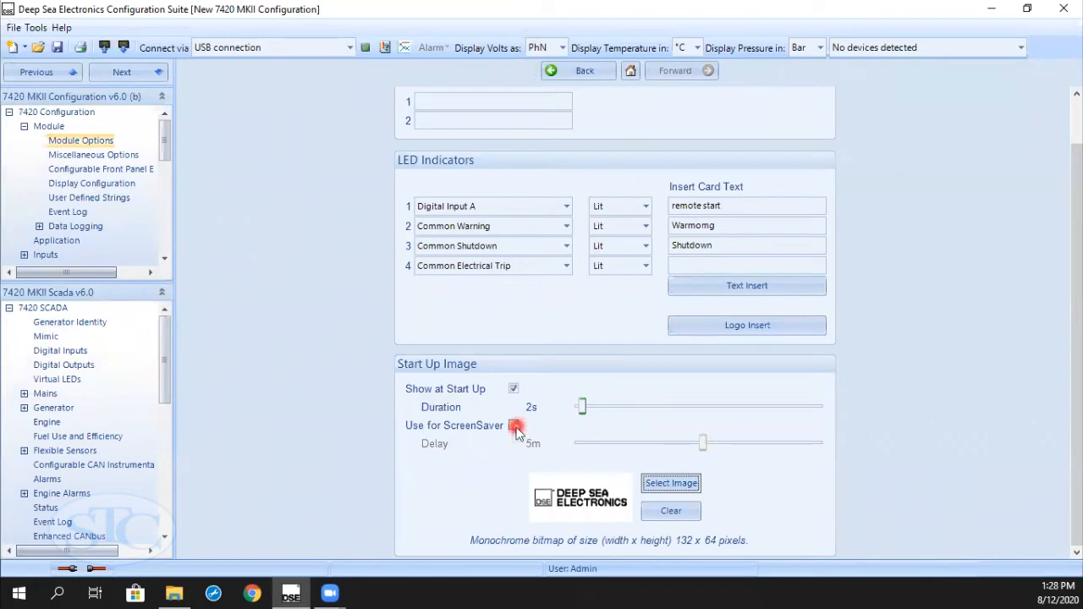
pyautogui.moveTo(583, 406); pyautogui.dragTo(858, 397)
pyautogui.moveTo(929, 376); pyautogui.dragTo(815, 409)
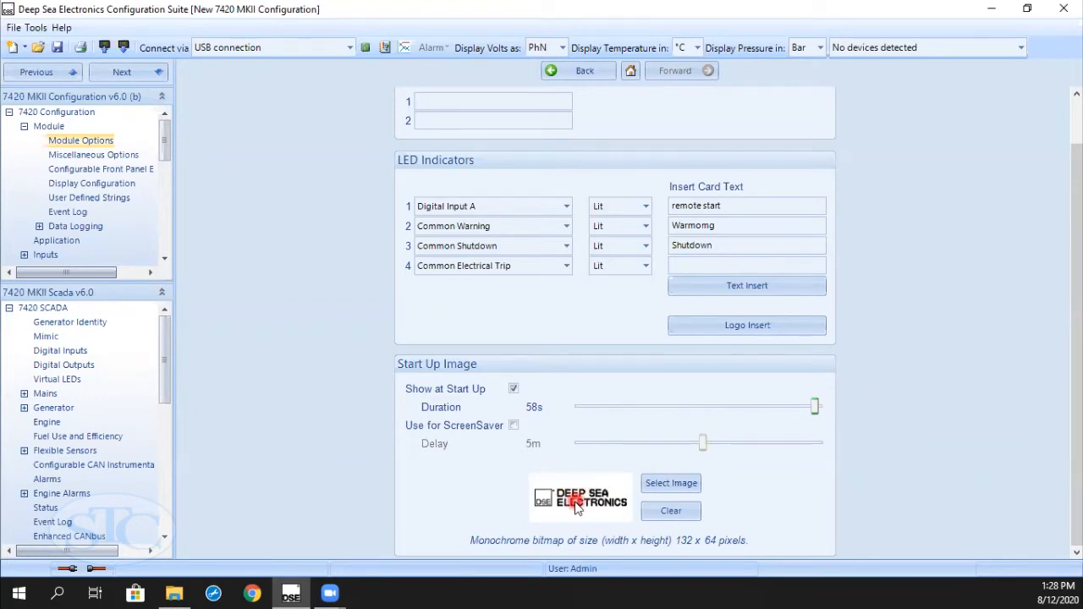
# Enable the Fast Loading Feature in the module's Miscellaneous Options.
pyautogui.click(105, 156)
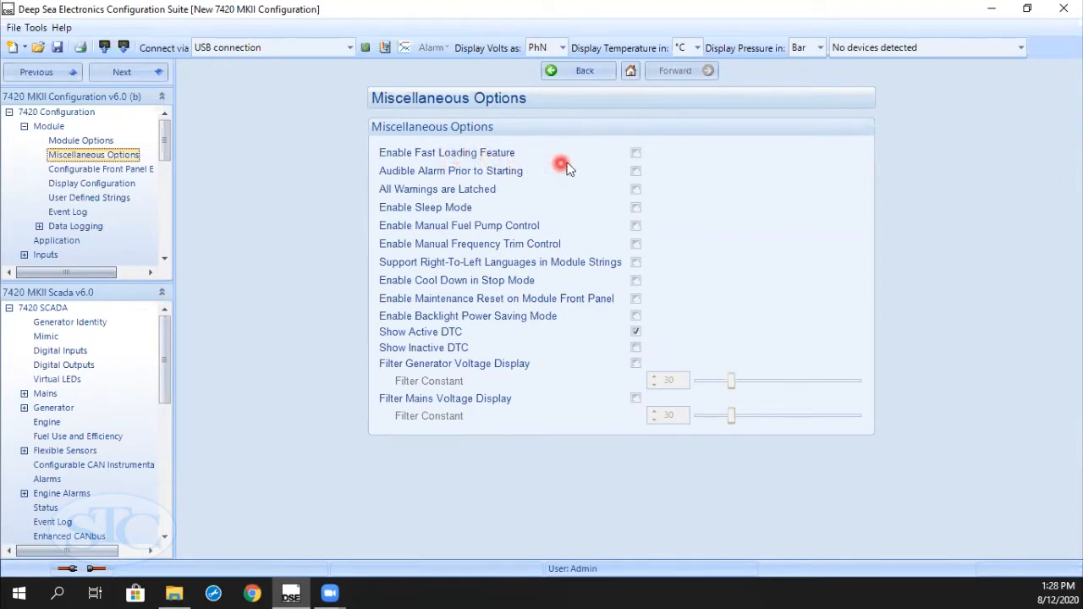
pyautogui.click(636, 152)
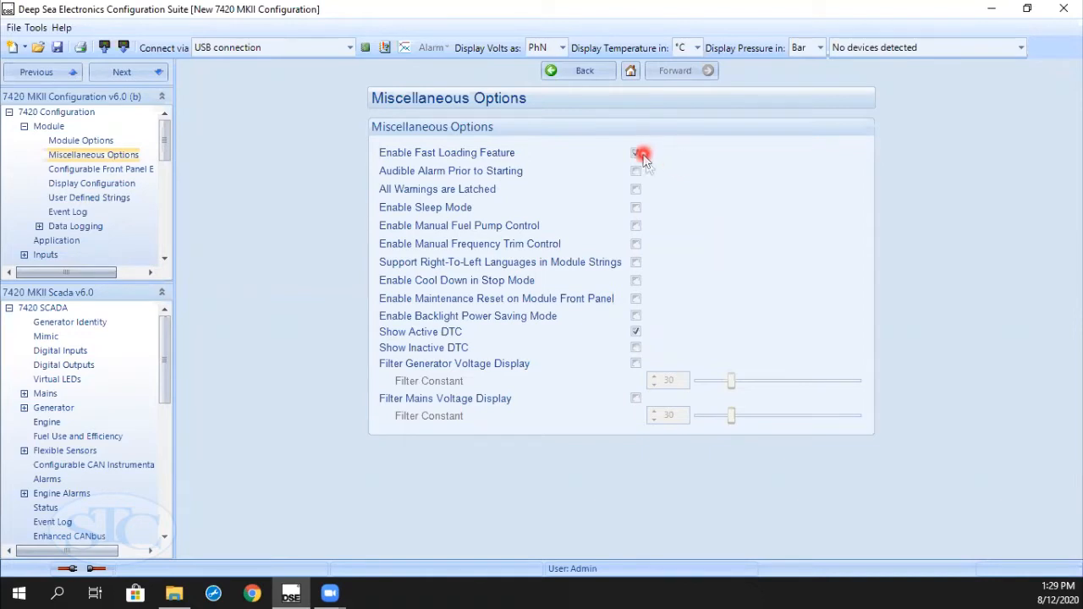
# Enable Audible Alarm Prior to Starting, All Warnings are Latched, Sleep Mode and Manual Fuel Pump Control in Miscellaneous Options.
pyautogui.click(636, 172)
pyautogui.click(635, 189)
pyautogui.click(635, 212)
# In the engine's Fuel Control and Monitoring settings, set the input type to the standard sensor VDO Ohm range (10-180).
pyautogui.click(167, 153)
pyautogui.scroll(-3, 167, 153)
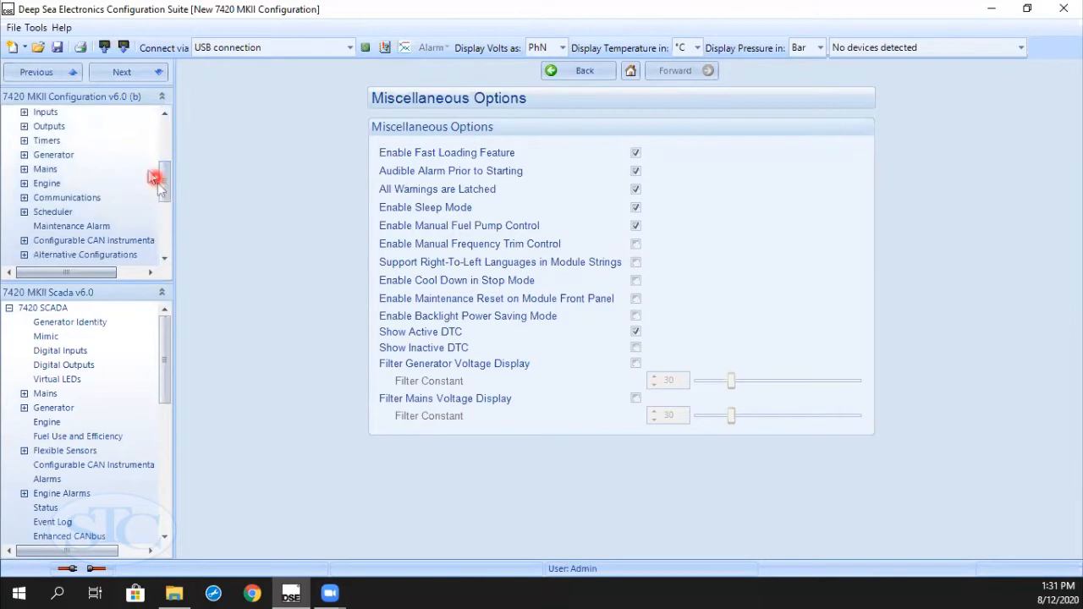
pyautogui.click(47, 184)
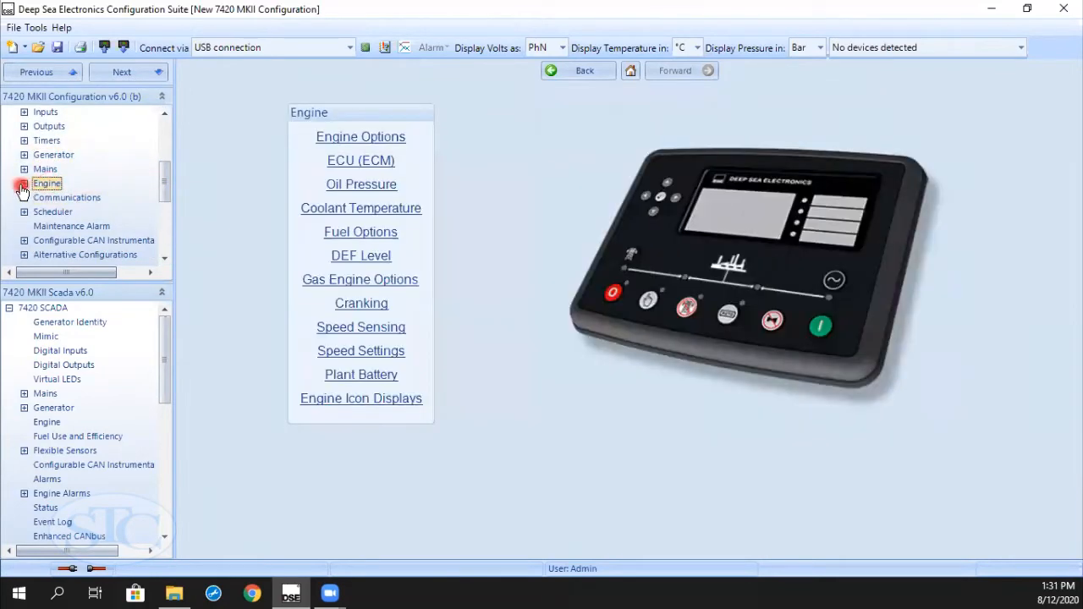
pyautogui.click(24, 183)
pyautogui.scroll(-2, 162, 170)
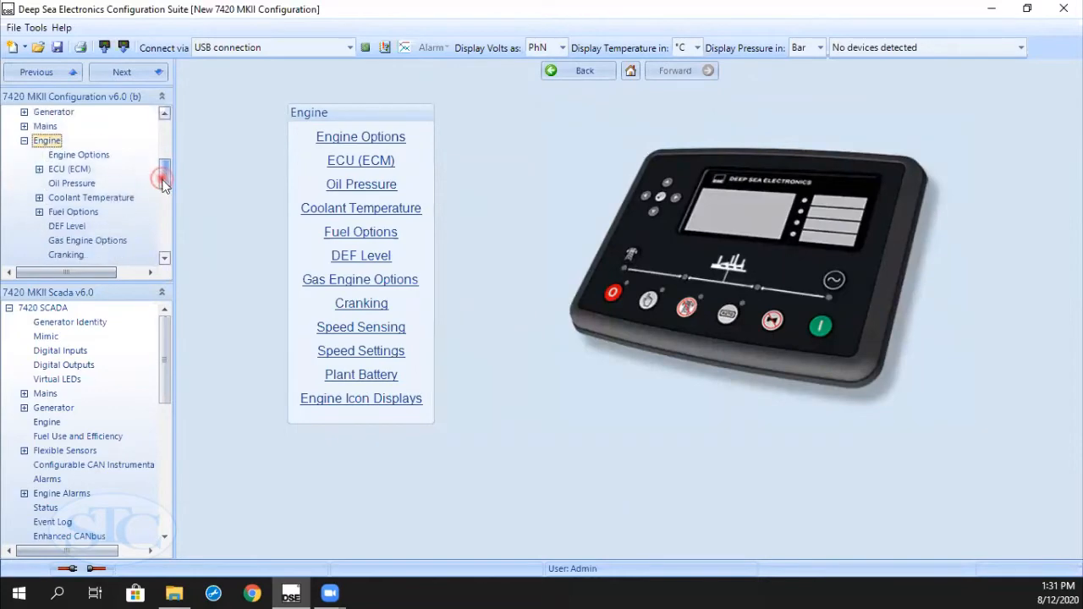
pyautogui.click(107, 197)
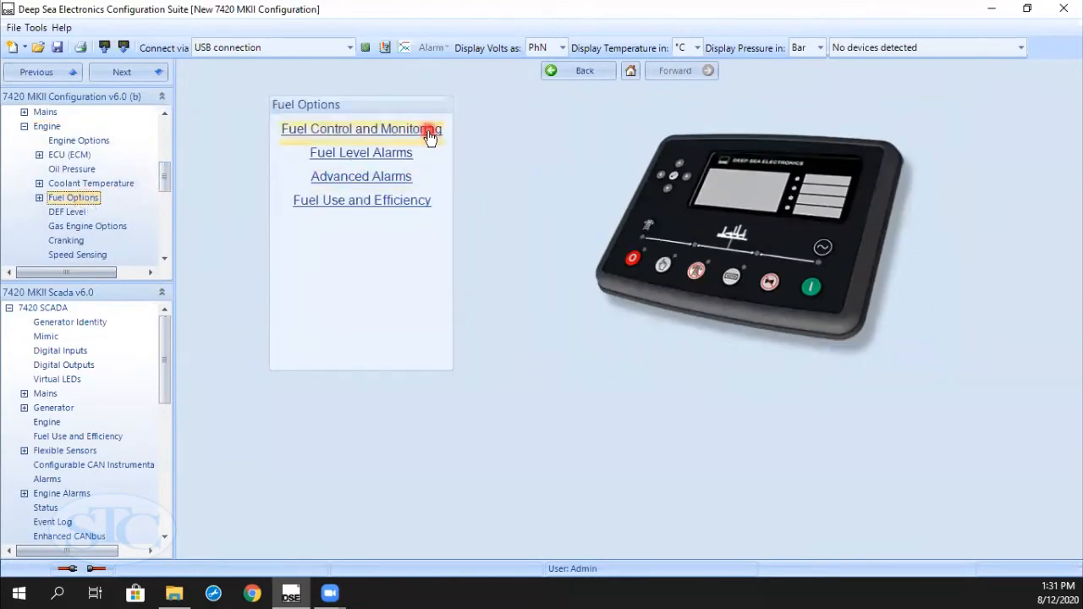
pyautogui.click(428, 136)
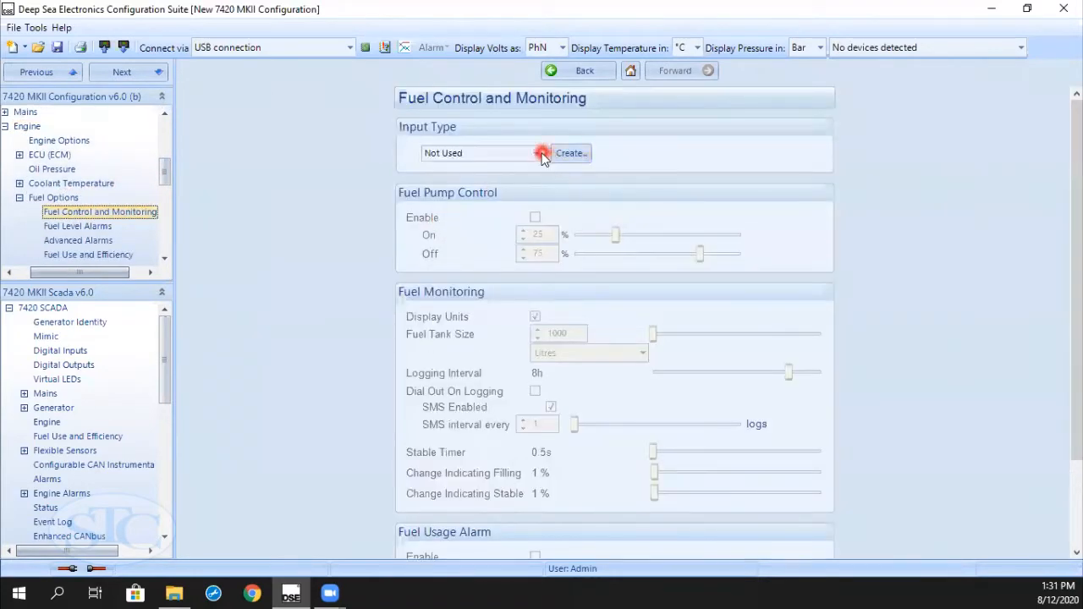
pyautogui.click(538, 155)
pyautogui.moveTo(616, 173)
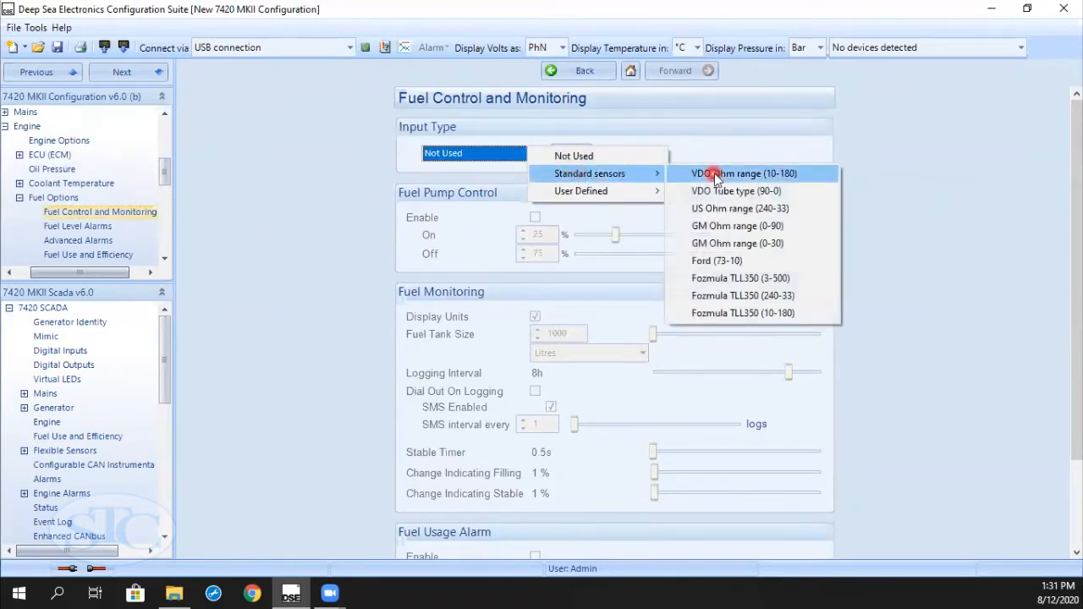
pyautogui.click(714, 175)
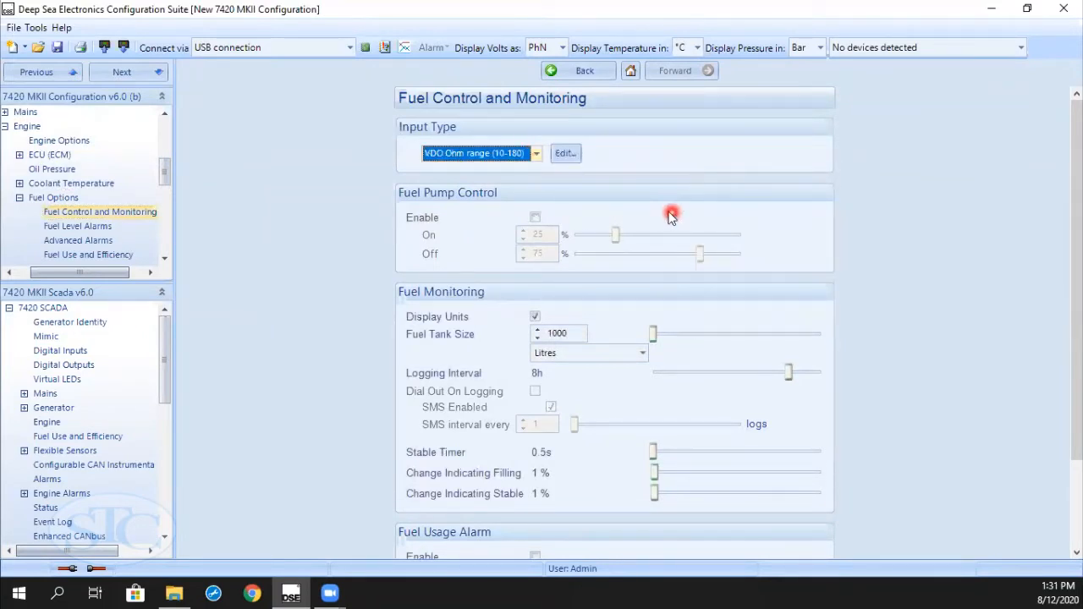
# Enable Fuel Pump Control and check its On and Off percentage levels.
pyautogui.click(535, 217)
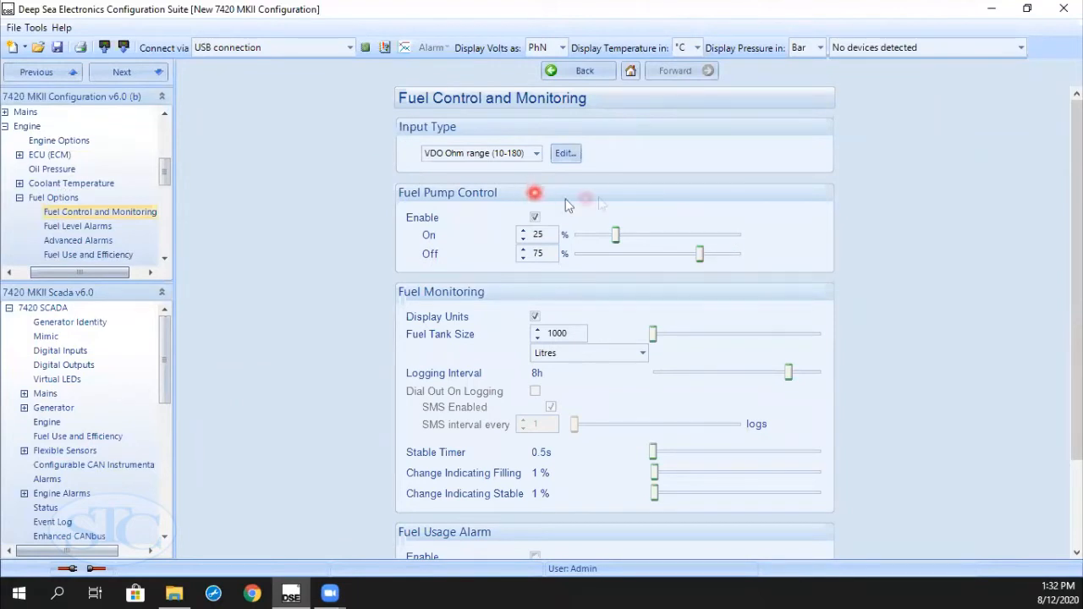
pyautogui.moveTo(548, 232); pyautogui.dragTo(513, 227)
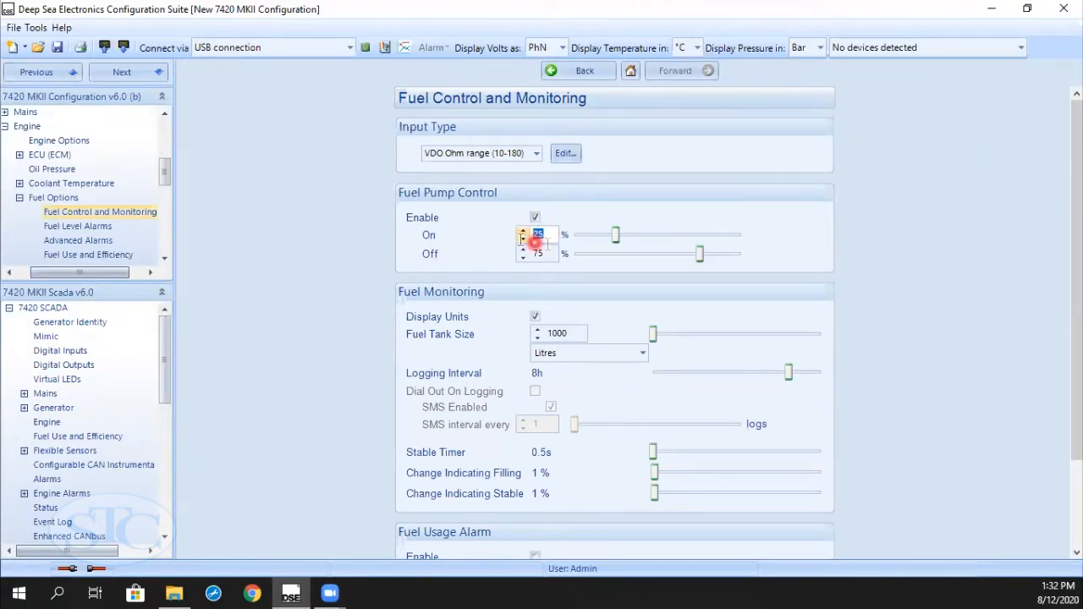
pyautogui.moveTo(553, 233); pyautogui.dragTo(527, 230)
pyautogui.moveTo(549, 253); pyautogui.dragTo(495, 259)
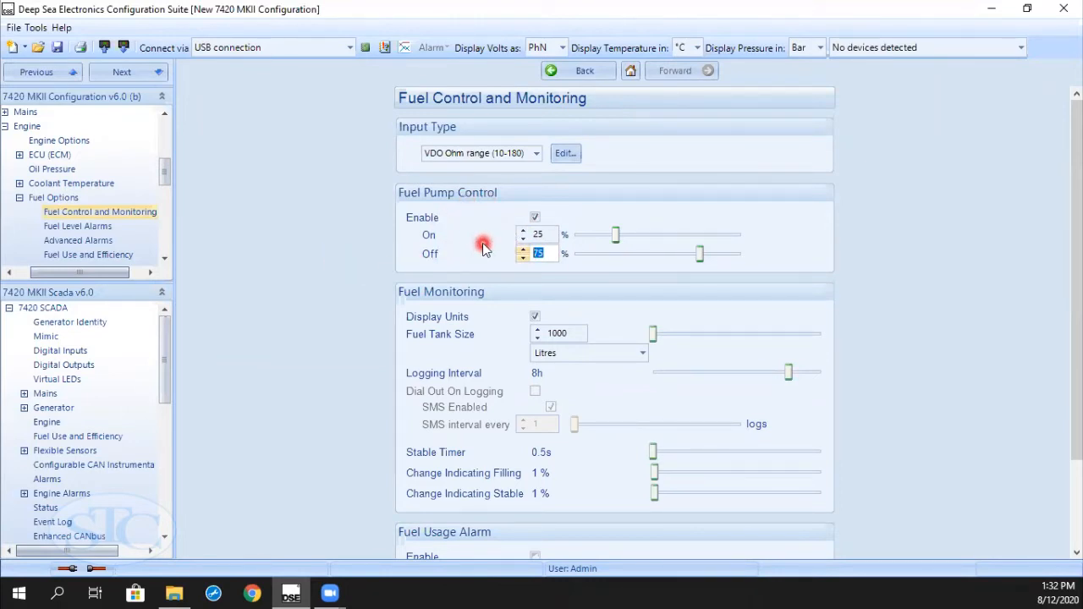
# Enlarge the configuration tree area and view the SCADA Mimic page of the module's front panel.
pyautogui.moveTo(165, 174); pyautogui.dragTo(166, 163)
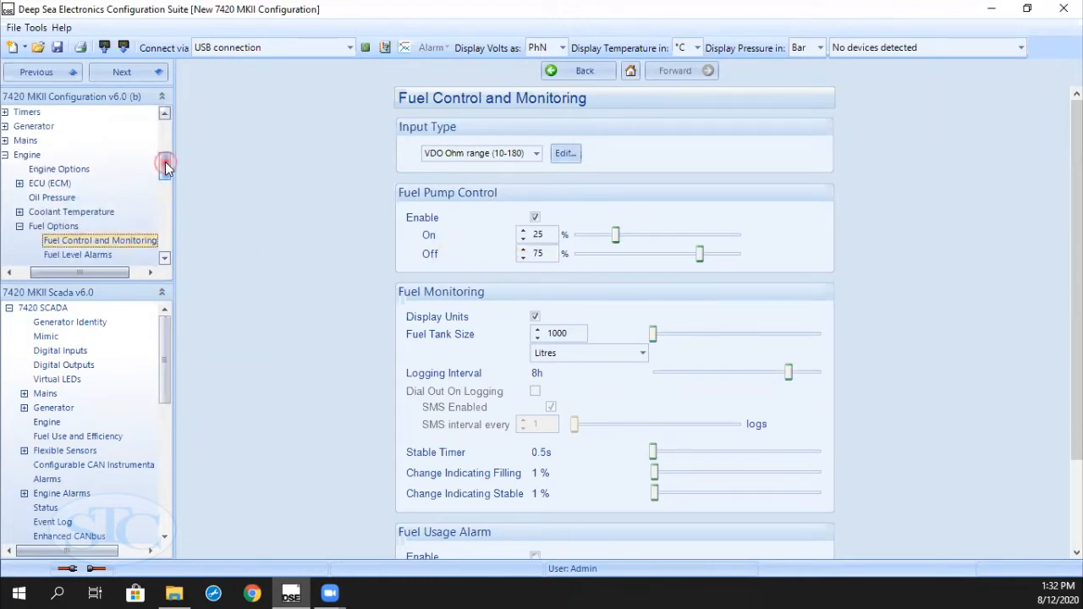
pyautogui.moveTo(133, 285); pyautogui.dragTo(134, 339)
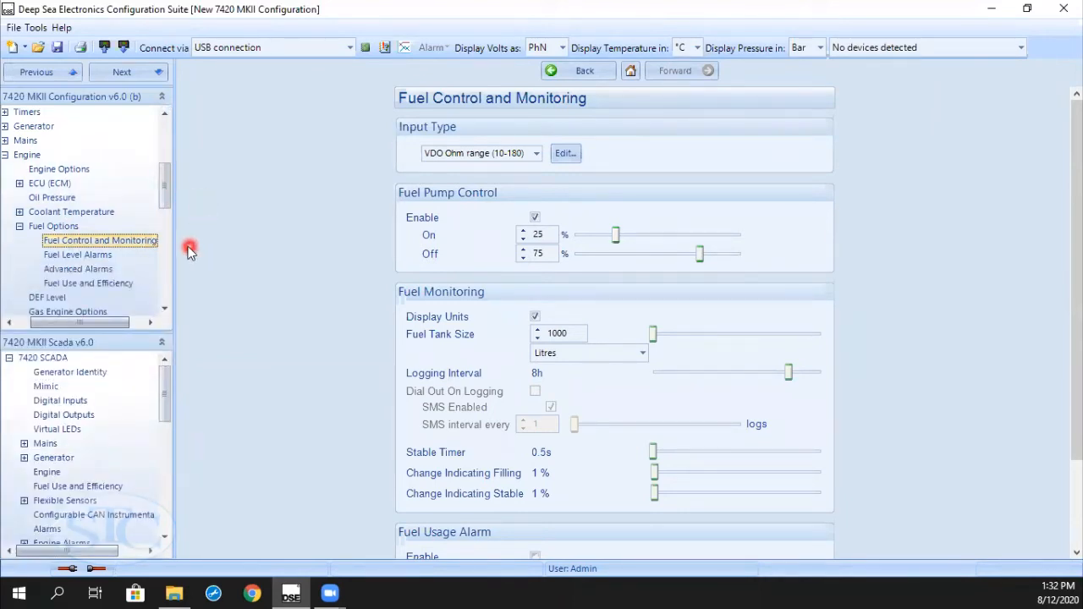
pyautogui.click(46, 387)
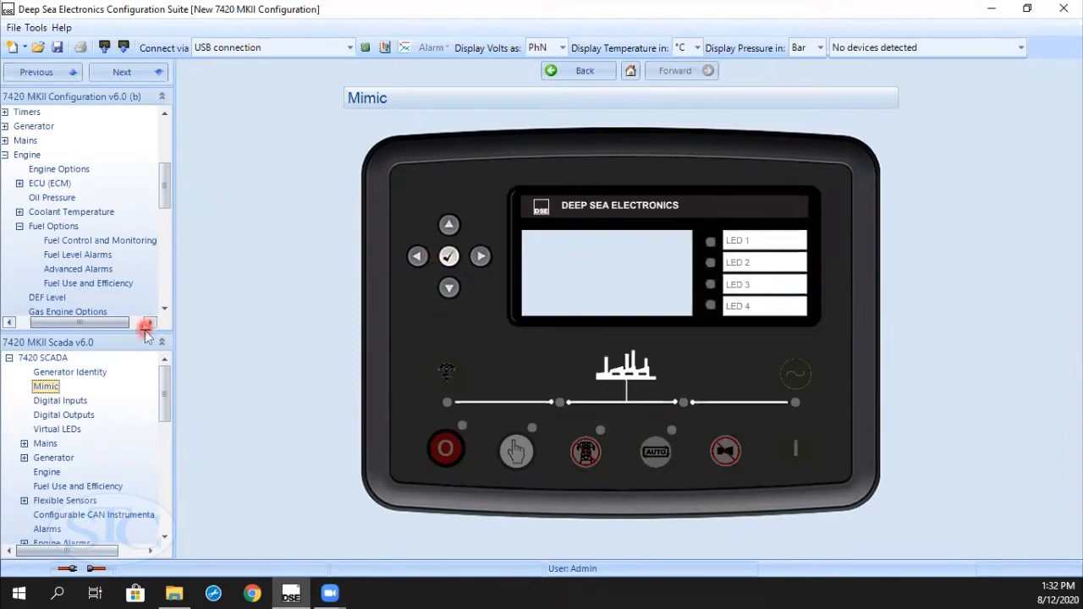
# In the Digital Outputs settings, set the source of Output J to Fuel Pump Control.
pyautogui.moveTo(81, 323); pyautogui.dragTo(48, 325)
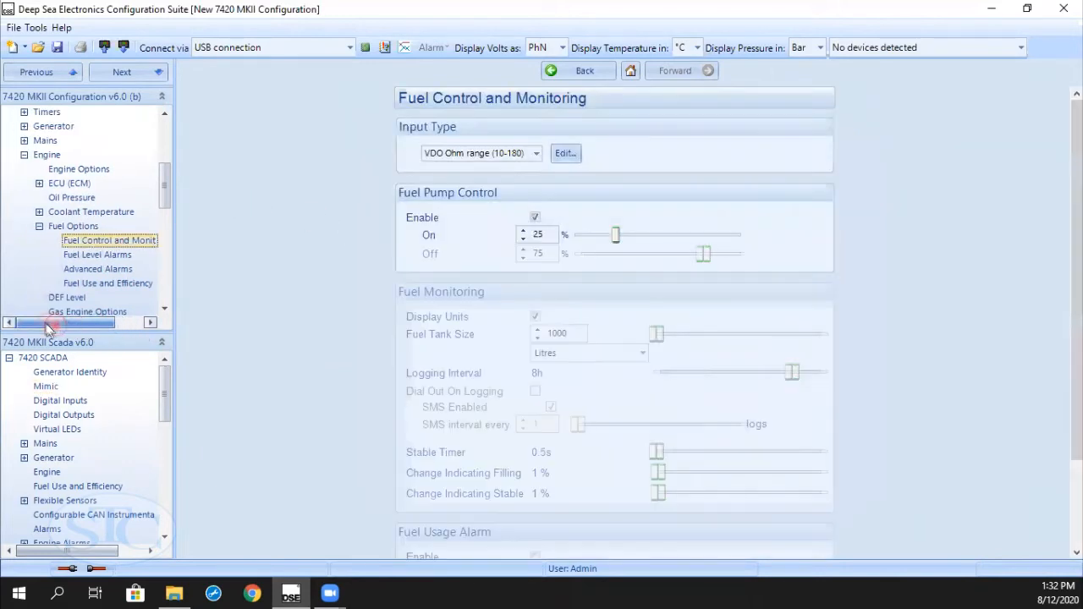
pyautogui.click(40, 228)
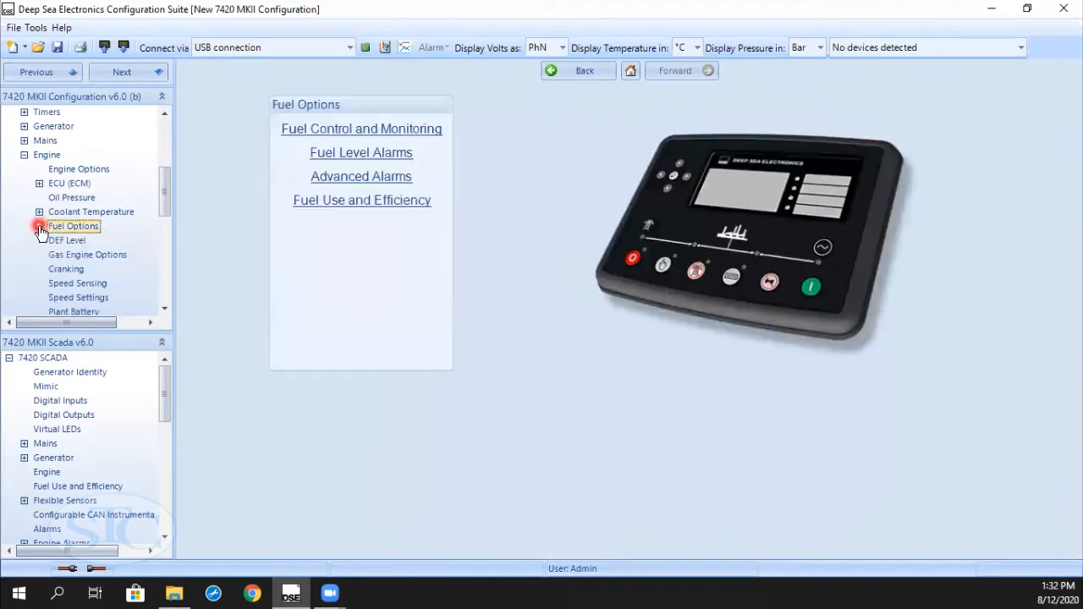
pyautogui.moveTo(169, 175); pyautogui.dragTo(165, 168)
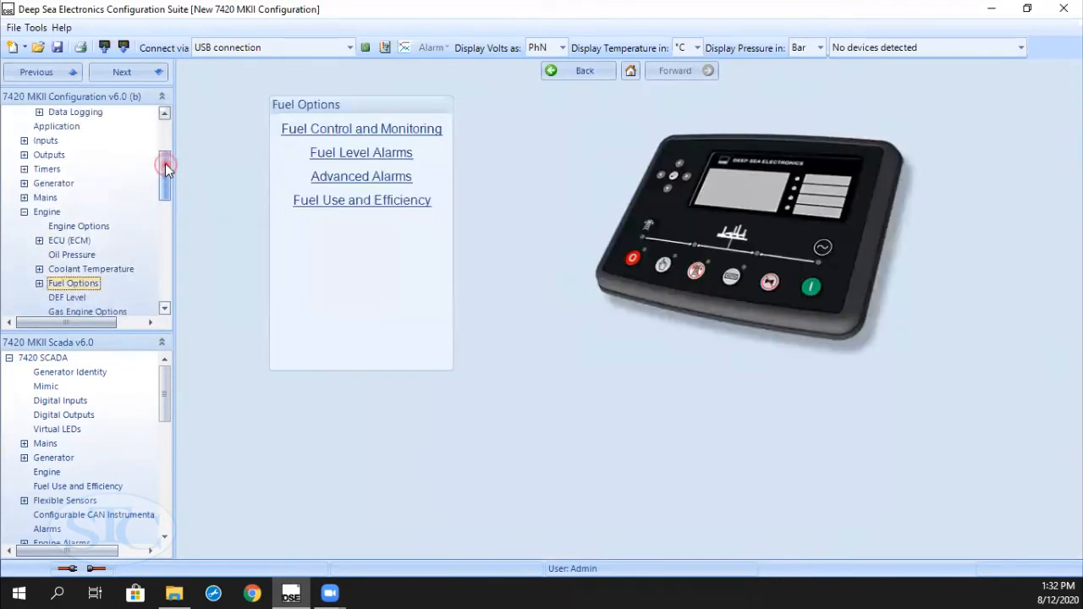
pyautogui.click(44, 155)
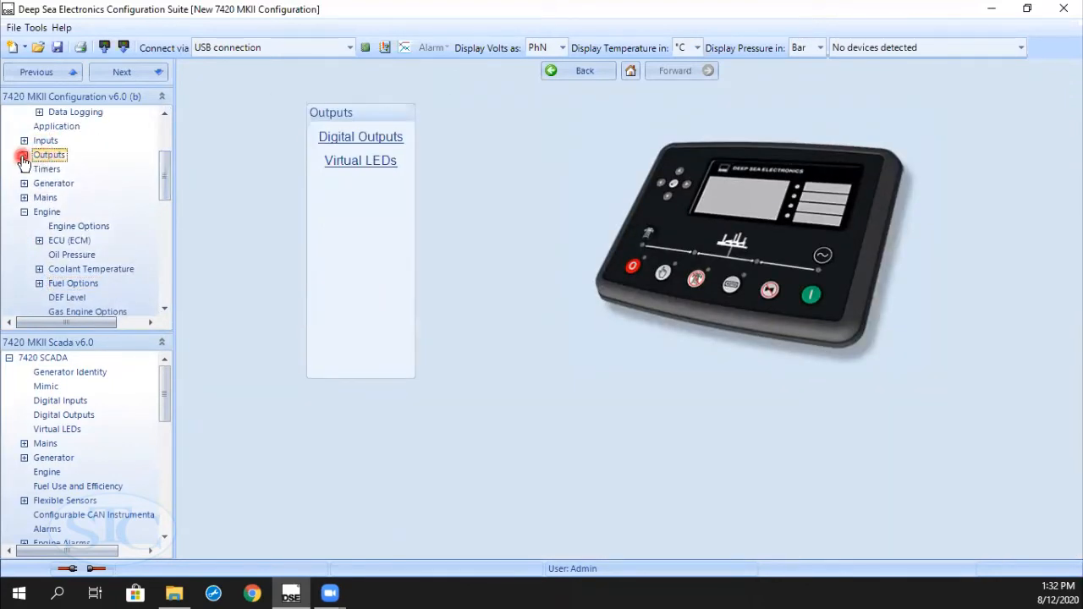
pyautogui.click(23, 155)
pyautogui.click(95, 171)
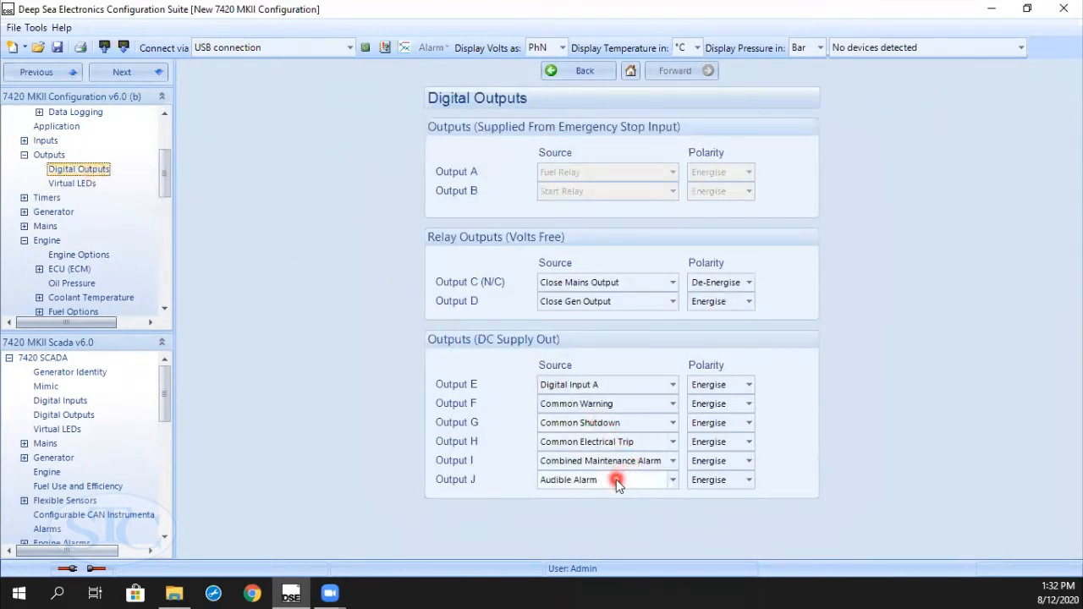
pyautogui.click(617, 483)
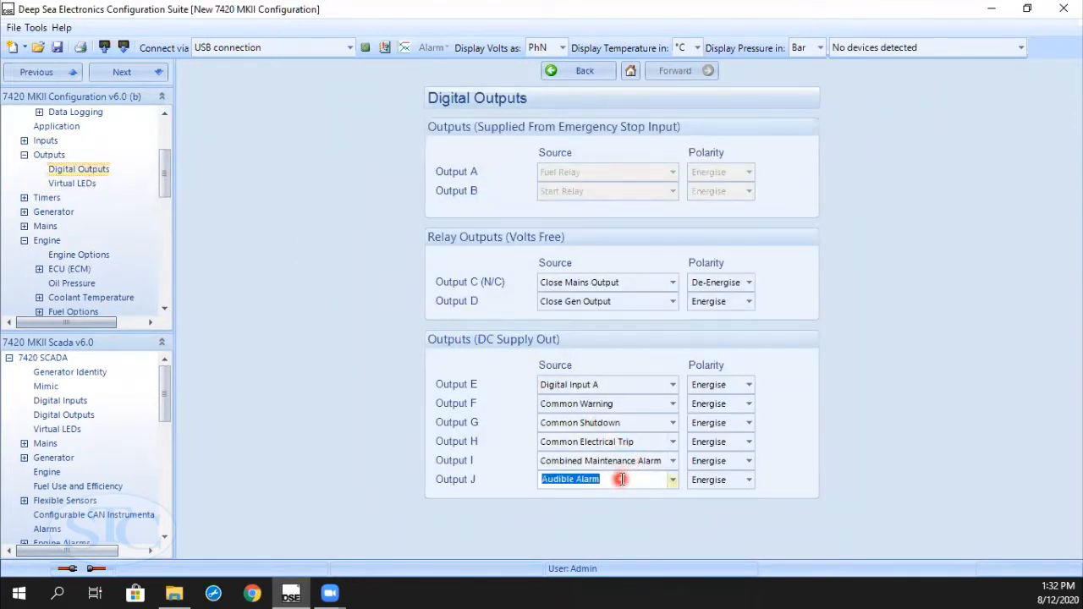
pyautogui.write('fuel')
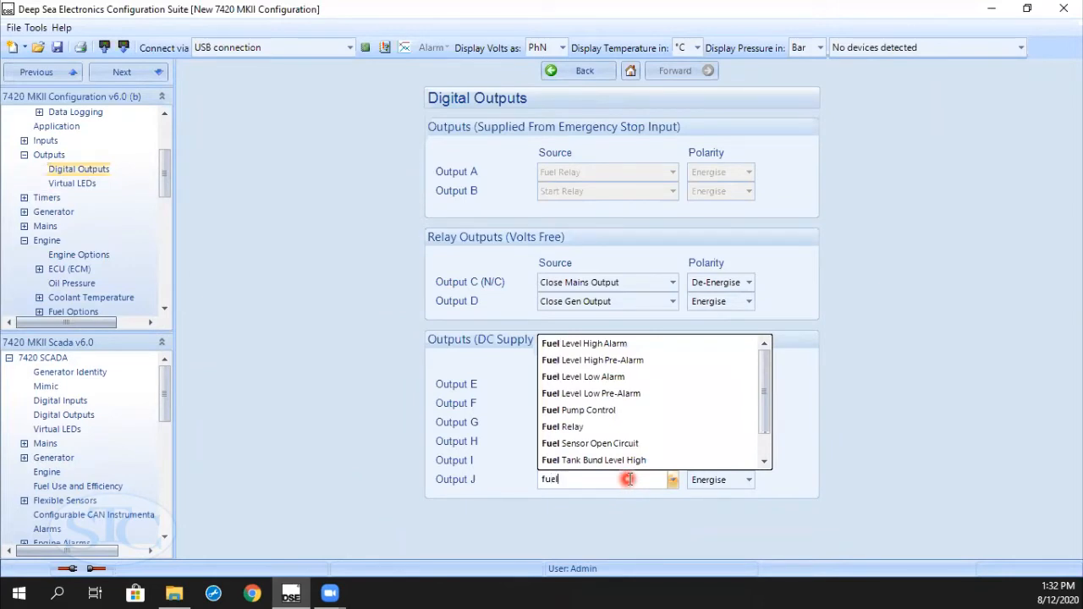
pyautogui.click(610, 411)
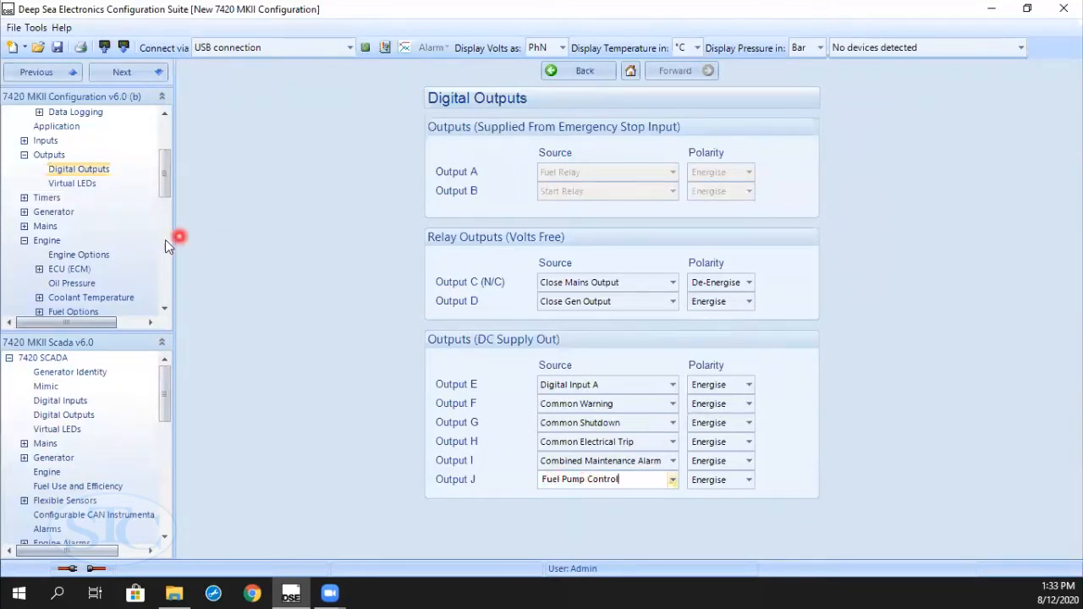
# In Miscellaneous Options, enable Manual Frequency Trim Control, Support Right-To-Left Languages in Module Strings and Cool Down in Stop Mode.
pyautogui.moveTo(159, 172); pyautogui.dragTo(162, 140)
pyautogui.click(93, 156)
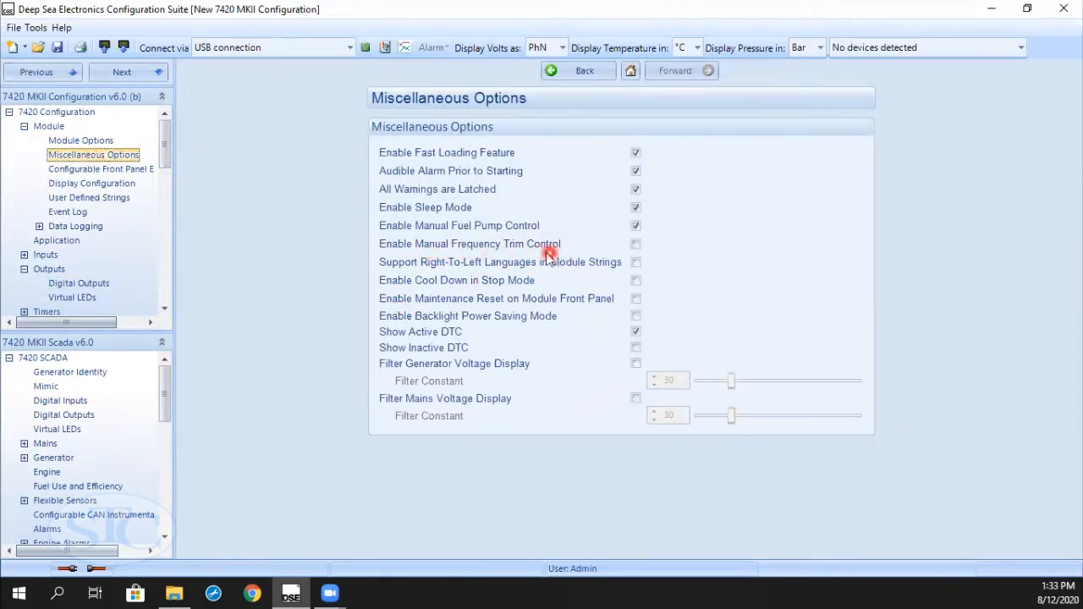
pyautogui.click(636, 244)
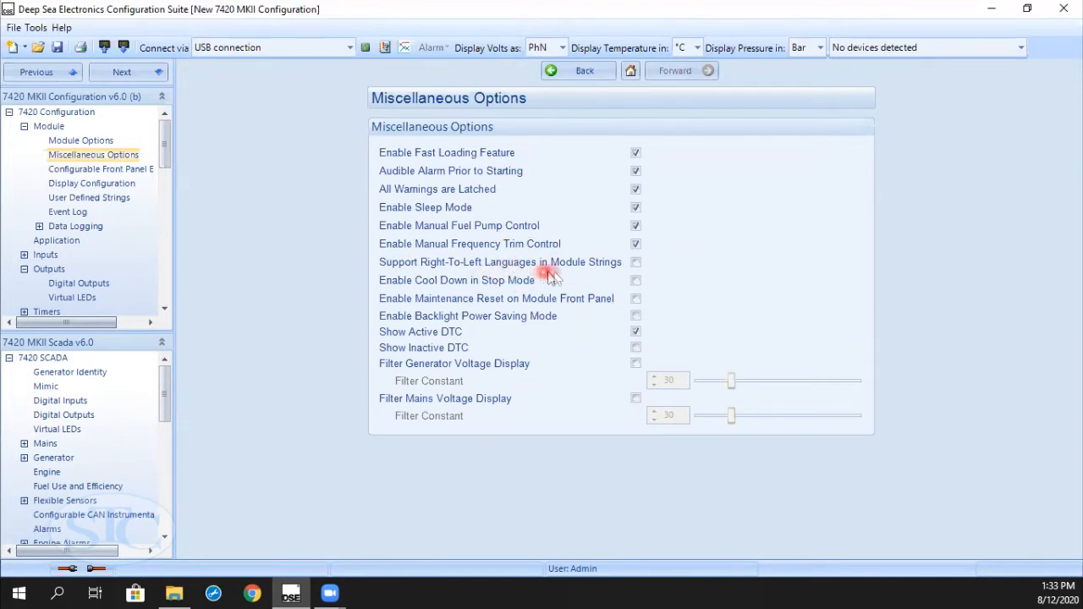
pyautogui.click(636, 264)
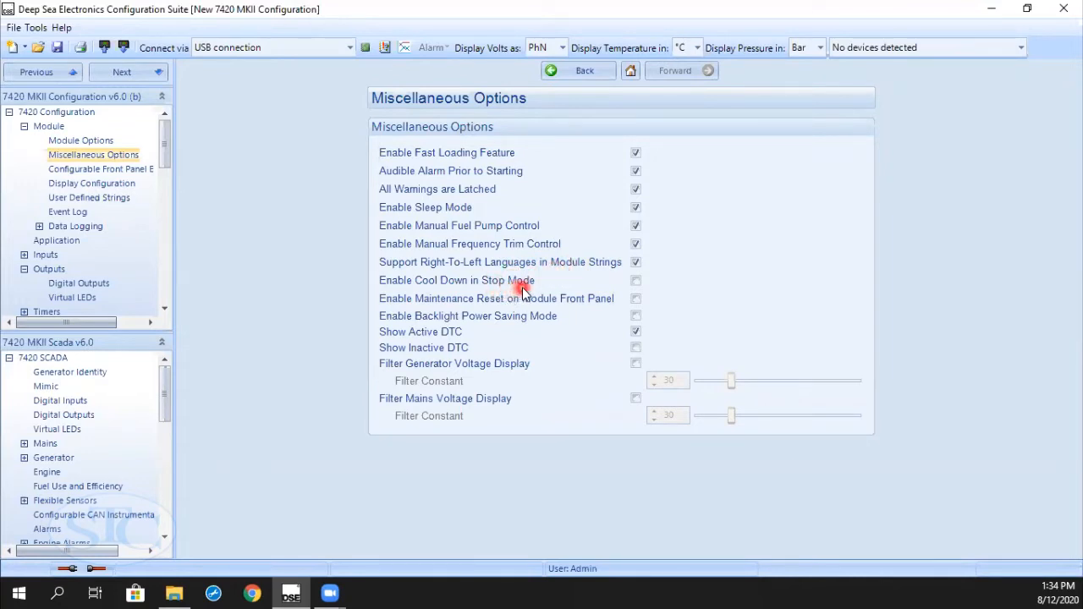
pyautogui.click(636, 285)
# Compare the Miscellaneous Options with the Mimic page and examine the stop button on the front panel.
pyautogui.click(56, 388)
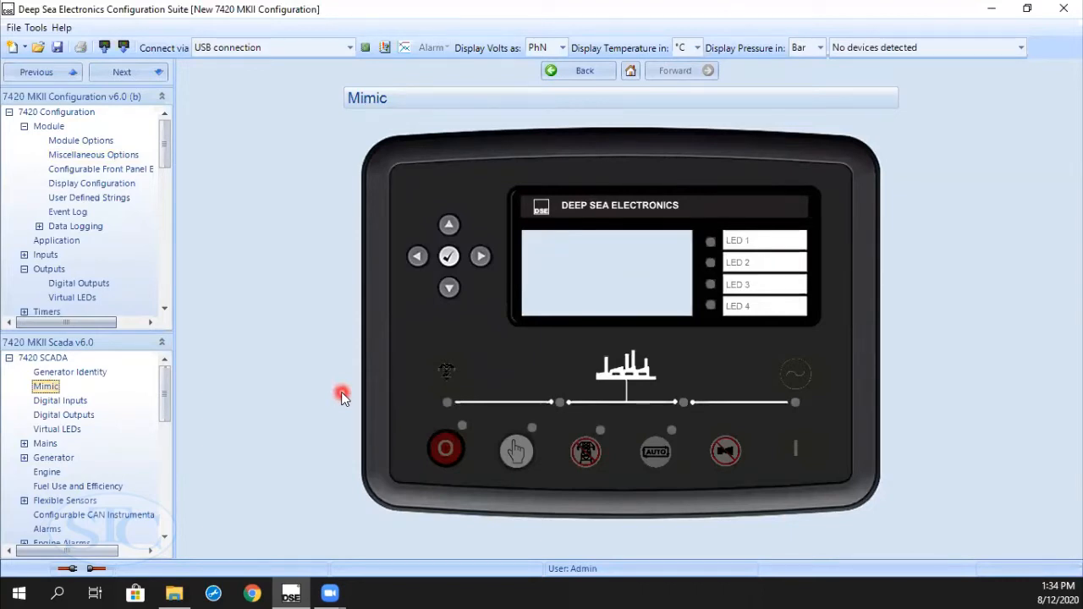
pyautogui.click(115, 155)
pyautogui.click(635, 331)
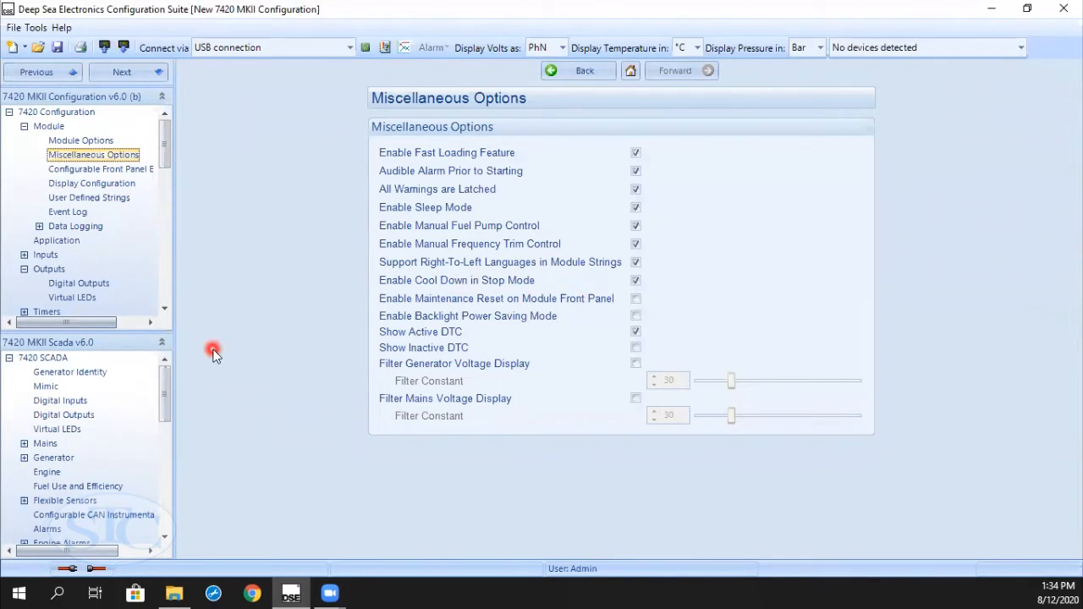
pyautogui.click(45, 386)
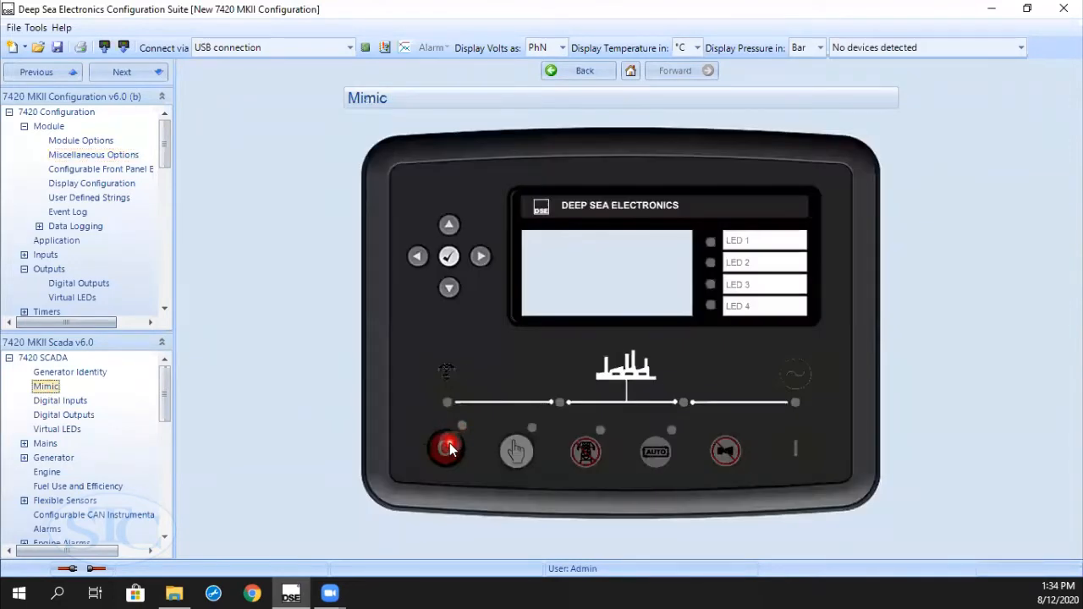
pyautogui.click(449, 442)
# In Miscellaneous Options, enable Maintenance Reset on Module Front Panel, Backlight Power Saving Mode and Show Inactive DTC.
pyautogui.click(88, 157)
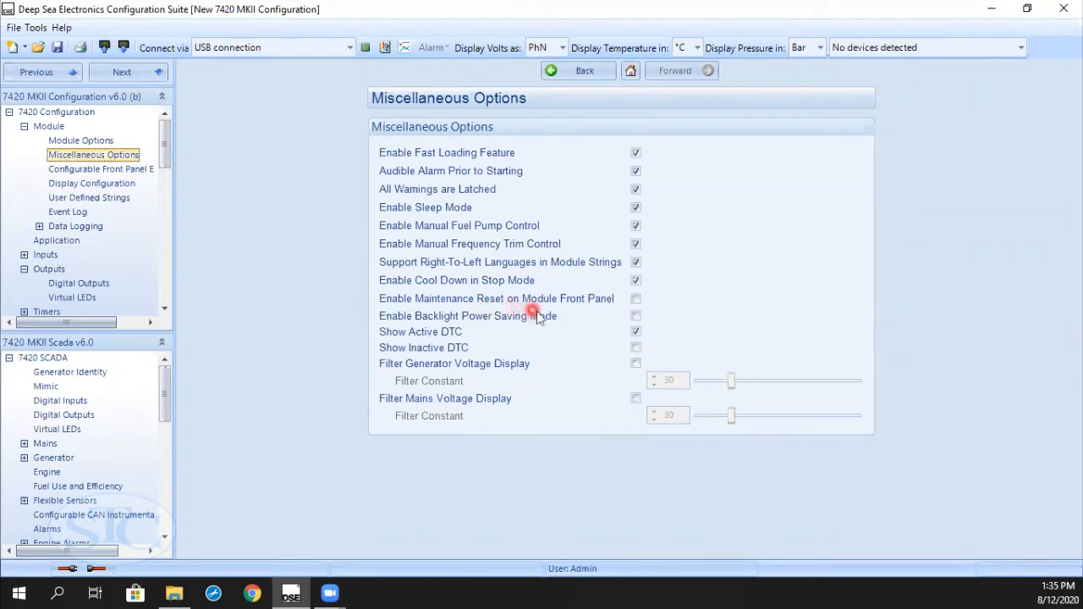
pyautogui.click(634, 302)
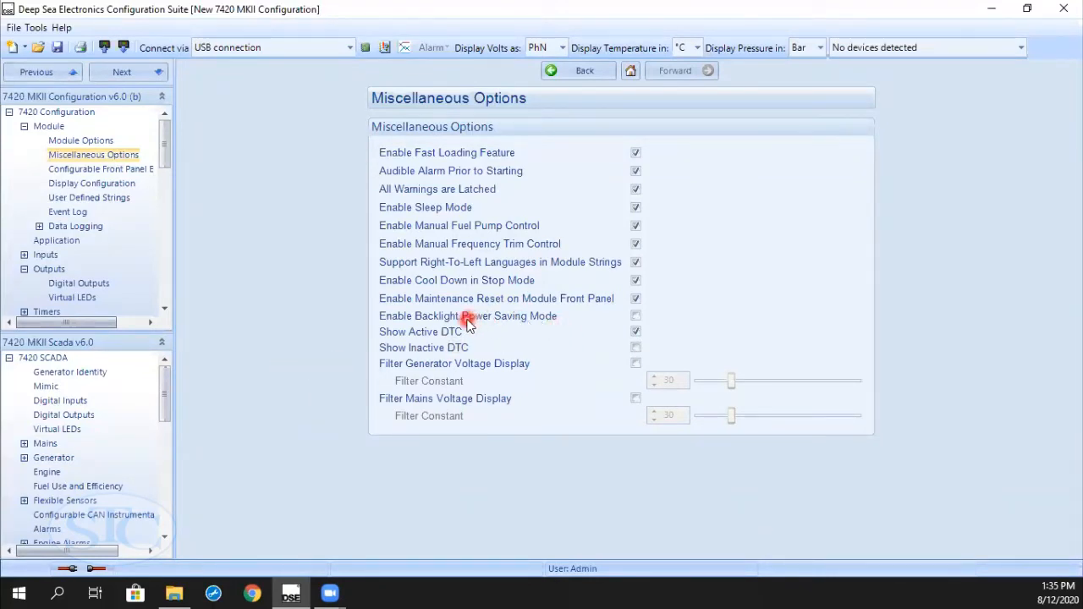
pyautogui.click(636, 316)
pyautogui.click(636, 347)
pyautogui.click(637, 333)
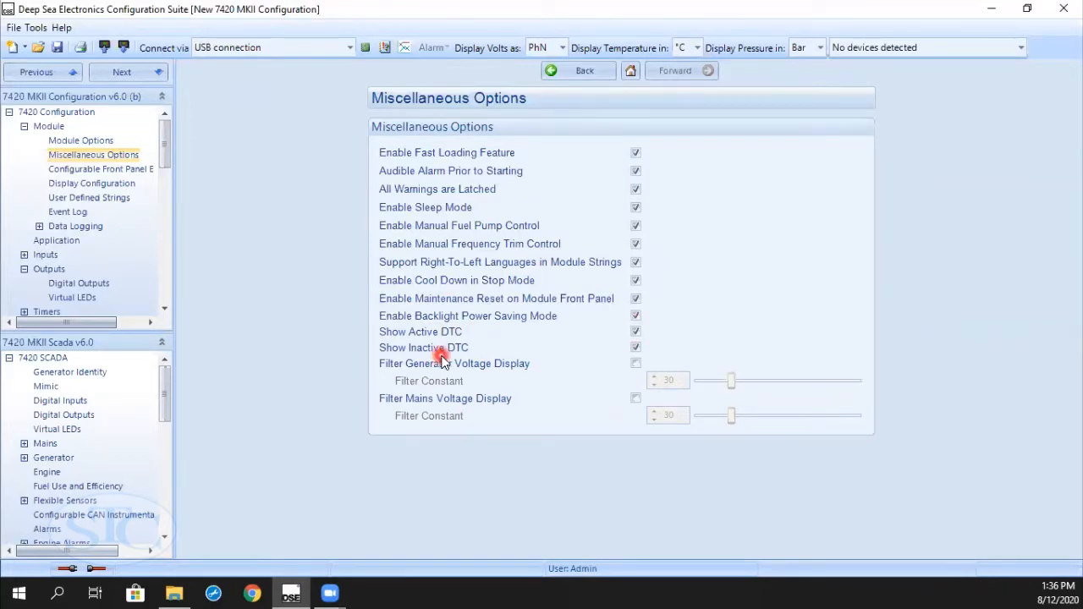
pyautogui.click(636, 348)
# Enable Filter Generator Voltage Display and Filter Mains Voltage Display, and check the generator's Filter Constant.
pyautogui.click(638, 363)
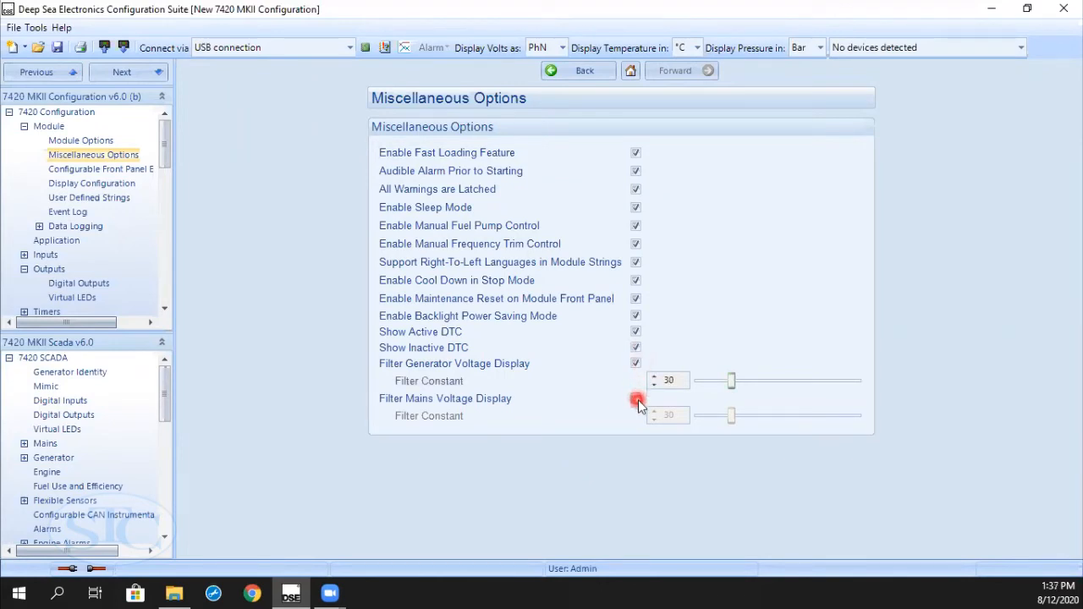
pyautogui.click(635, 398)
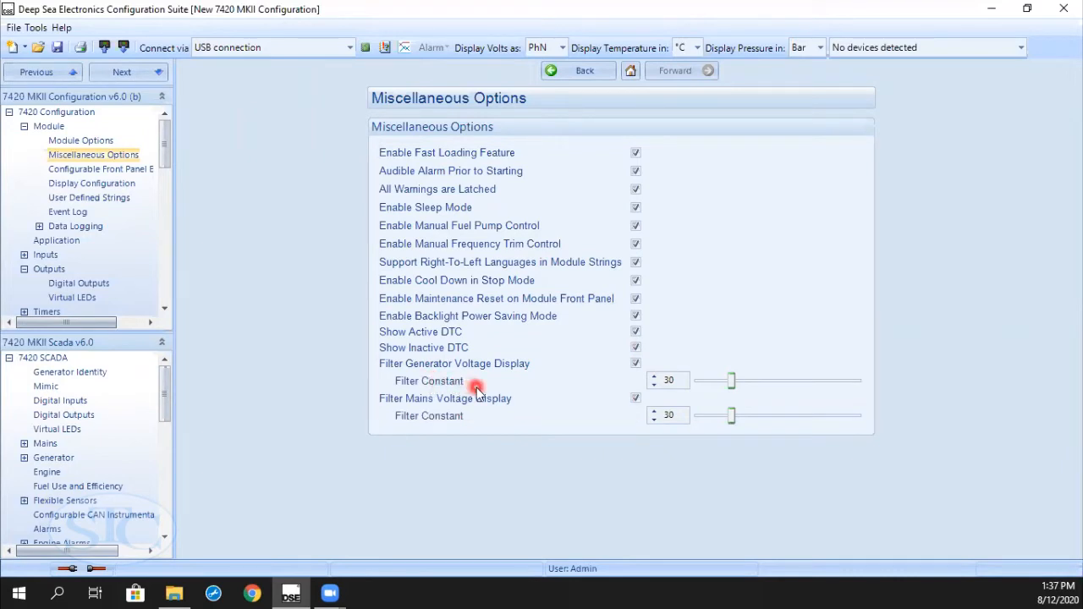
pyautogui.click(636, 400)
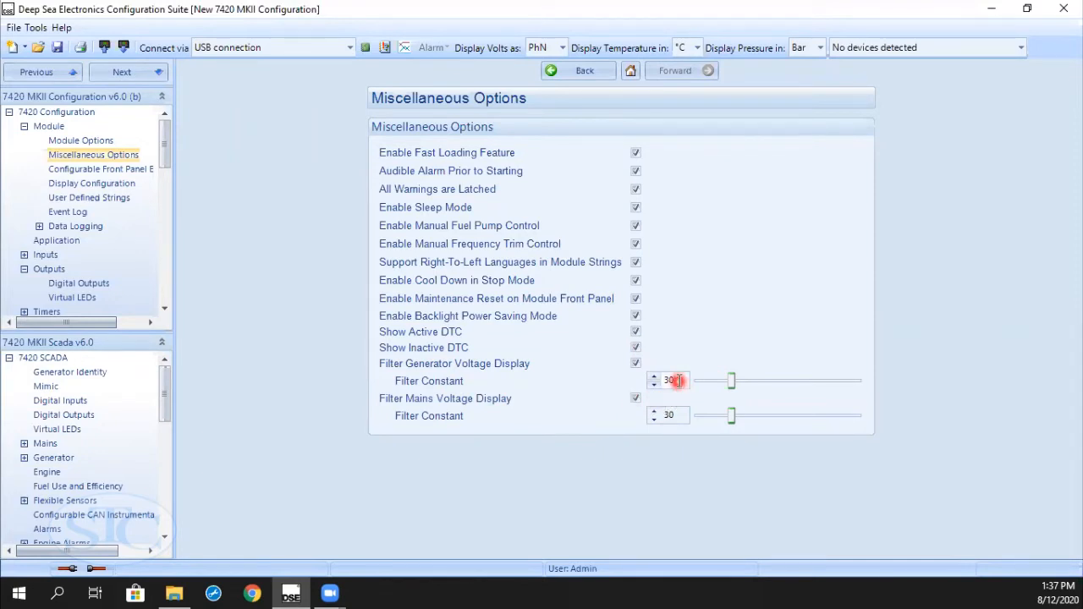
pyautogui.doubleClick(673, 380)
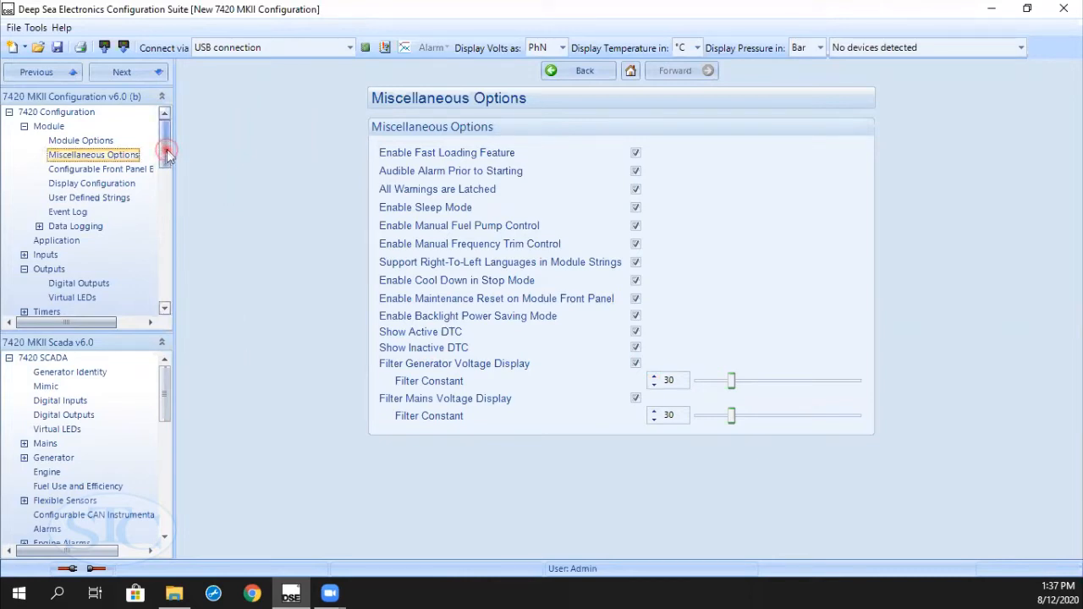
pyautogui.moveTo(164, 151); pyautogui.dragTo(164, 157)
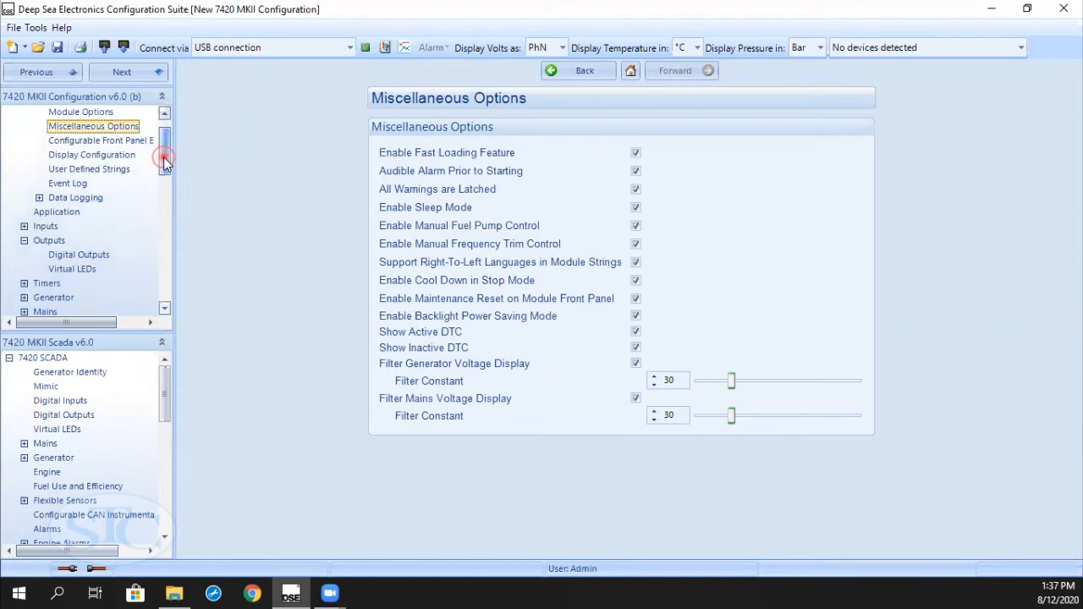
# In the Event Log settings, set Module display to Engine hours run and review the event and alarm logging options.
pyautogui.click(78, 185)
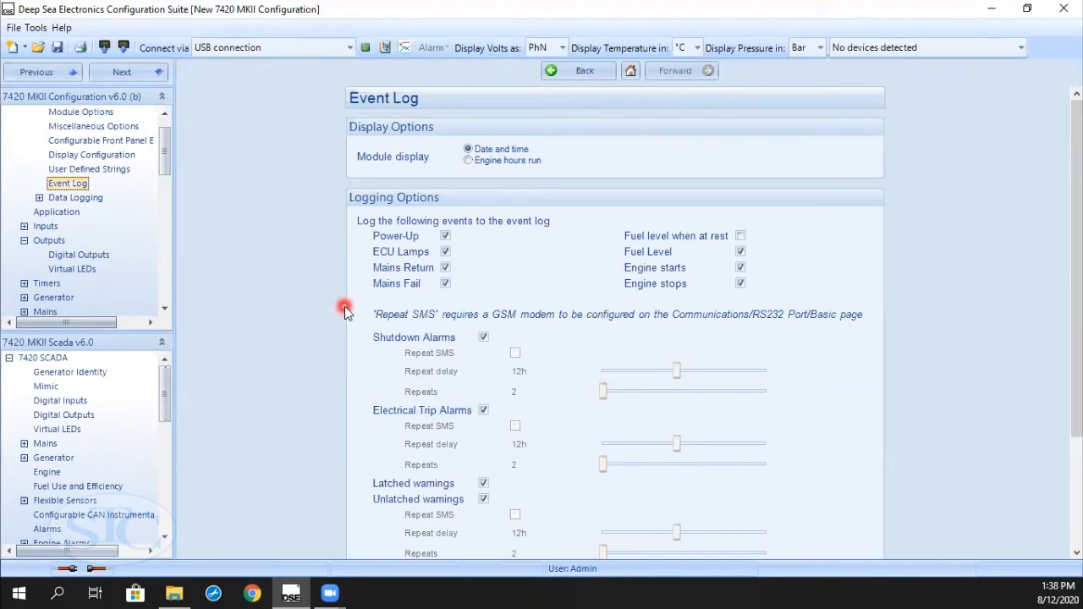
pyautogui.click(497, 150)
pyautogui.click(529, 160)
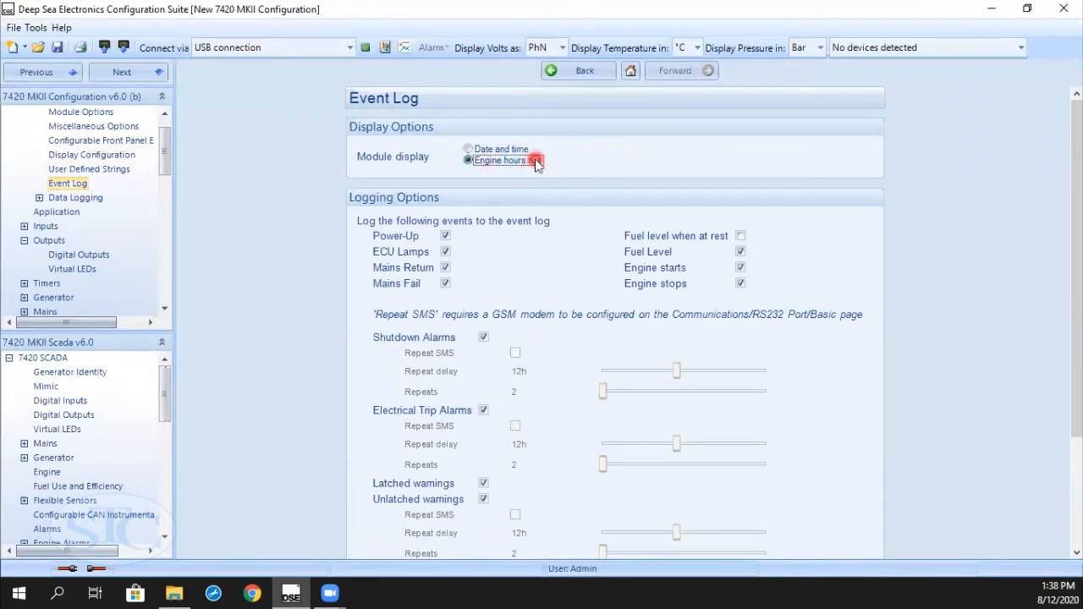
pyautogui.click(503, 150)
pyautogui.click(510, 163)
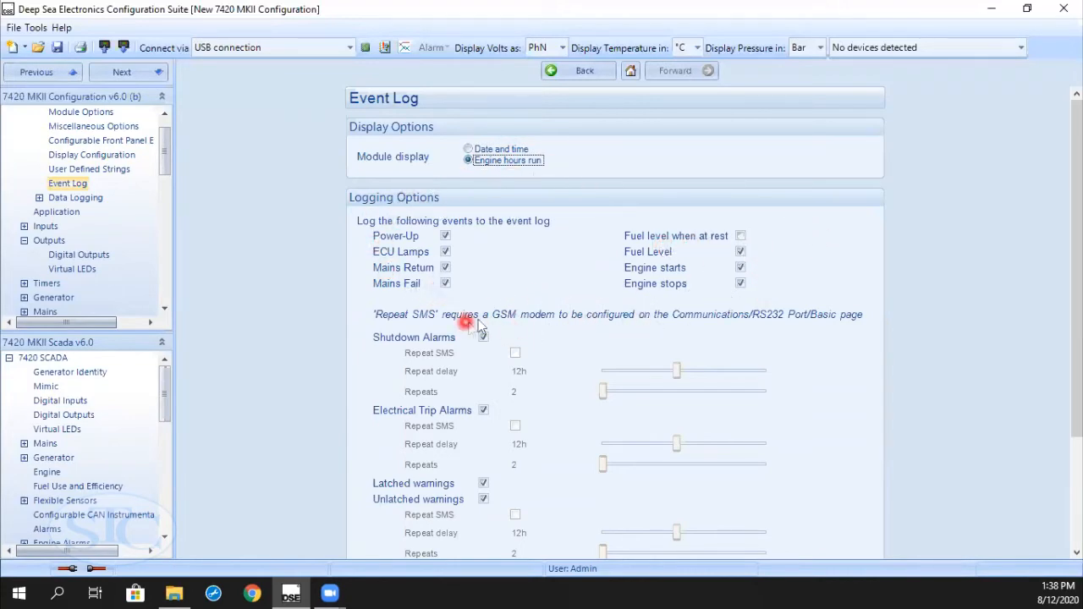
pyautogui.scroll(-3, 538, 321)
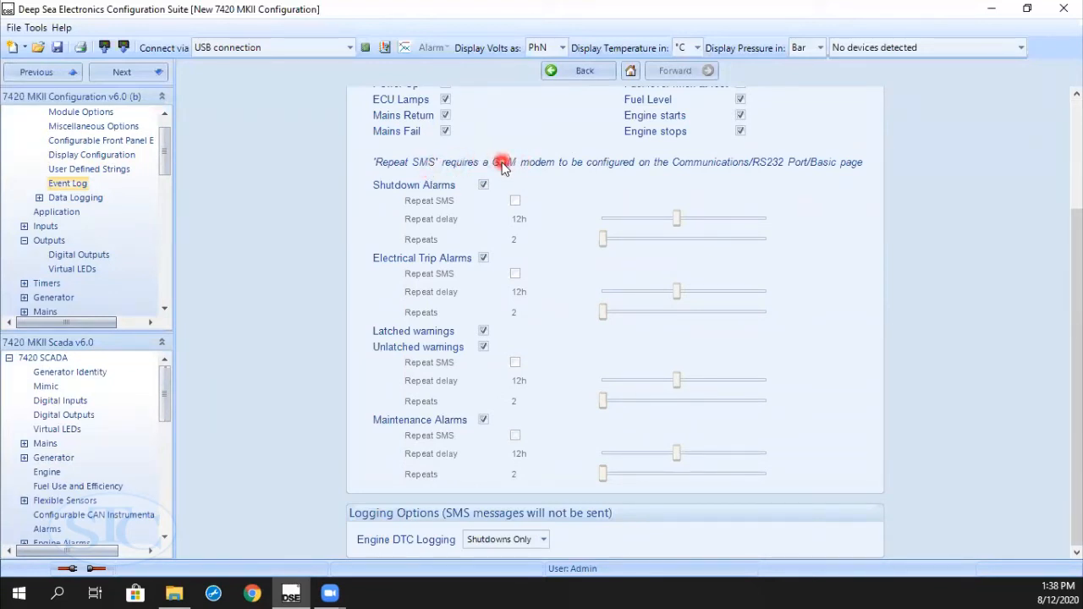
pyautogui.scroll(1, 534, 170)
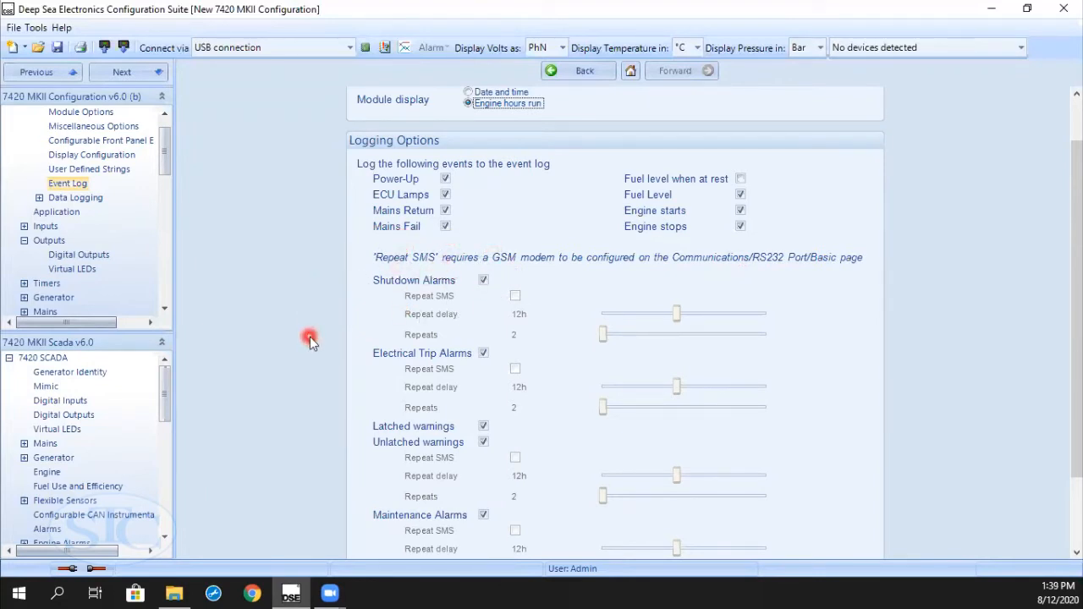
# Expand Data Logging and examine the logged data, log interval and trigger settings of Configuration Items 1 - 10 and 11 - 20.
pyautogui.click(90, 203)
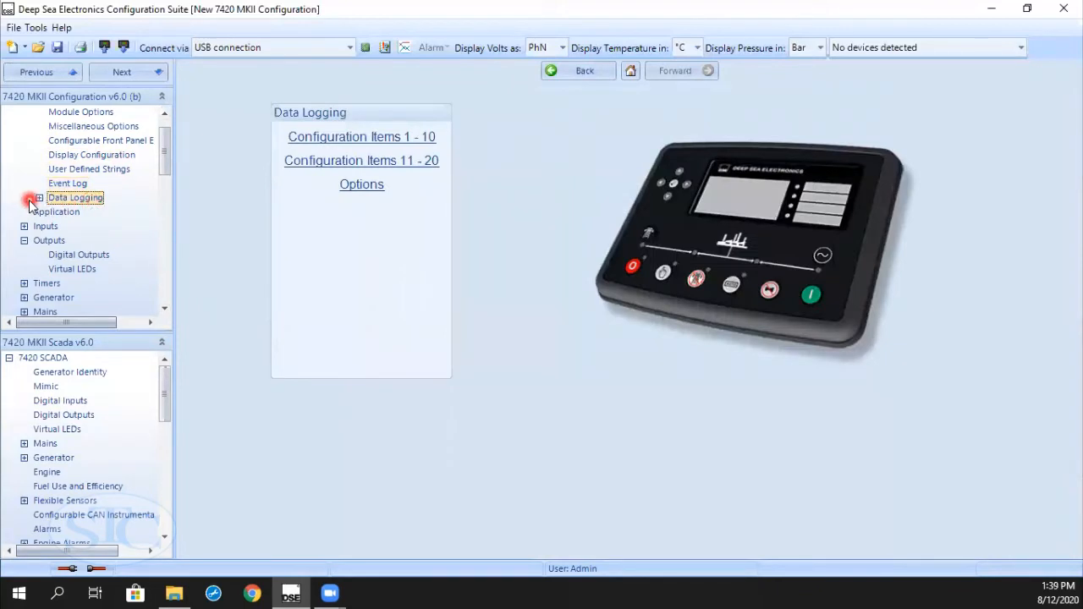
pyautogui.click(39, 199)
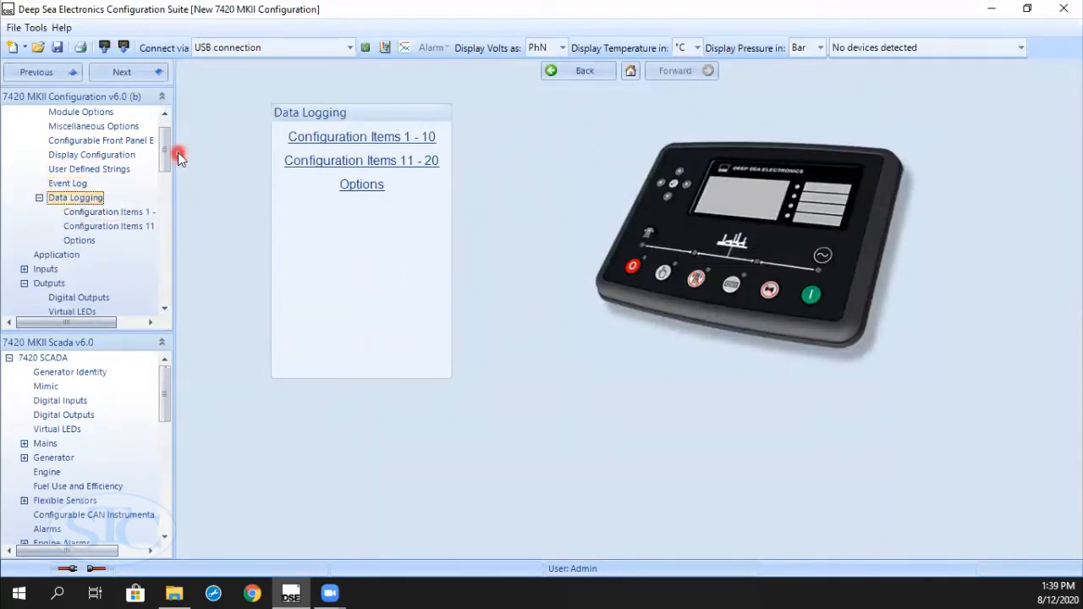
pyautogui.scroll(-1, 169, 154)
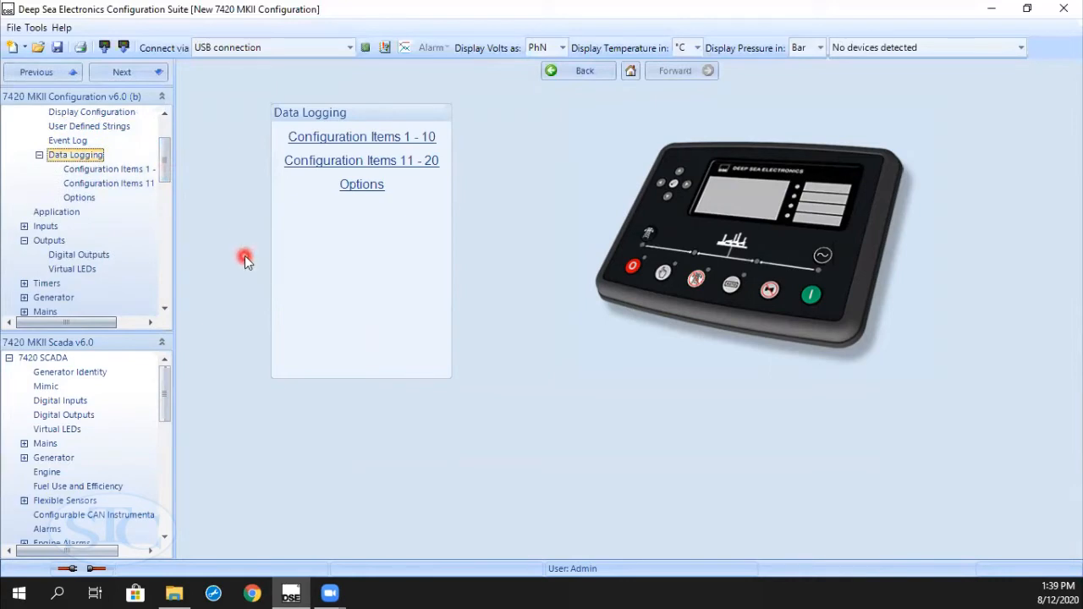
pyautogui.click(110, 169)
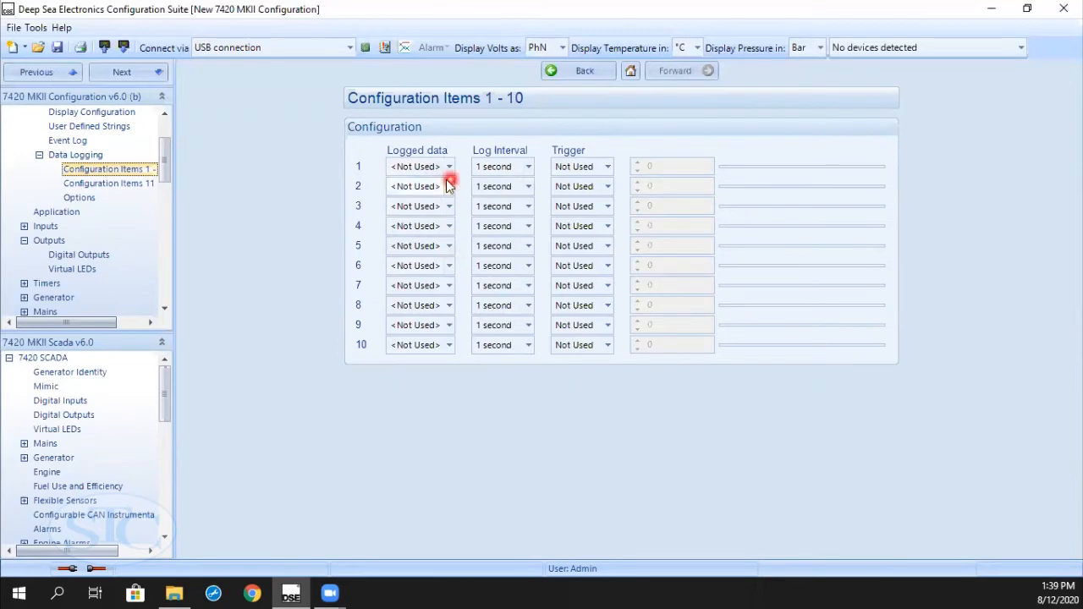
pyautogui.click(99, 183)
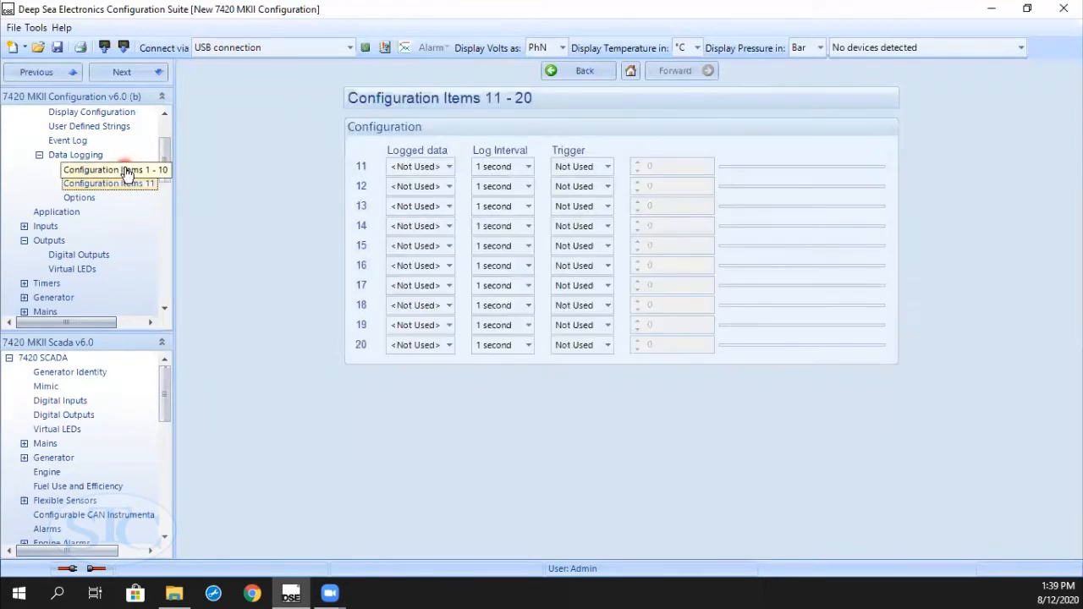
pyautogui.click(126, 171)
pyautogui.click(130, 185)
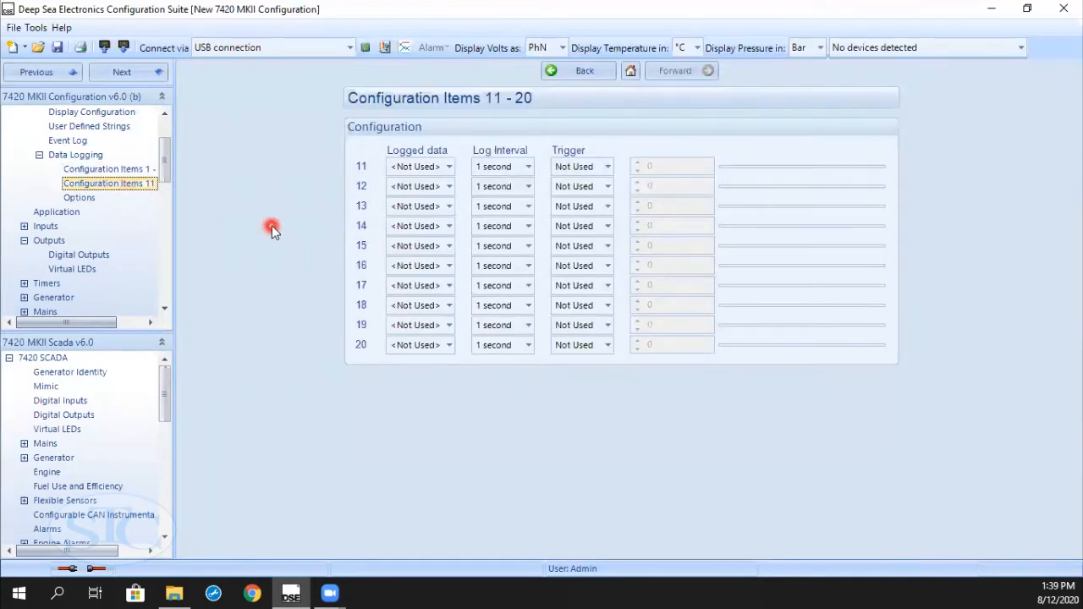
# In the Data Logging options, shift the Logging Window towards Post-Trigger and try the Log to USB drive setting, leaving it disabled.
pyautogui.click(88, 200)
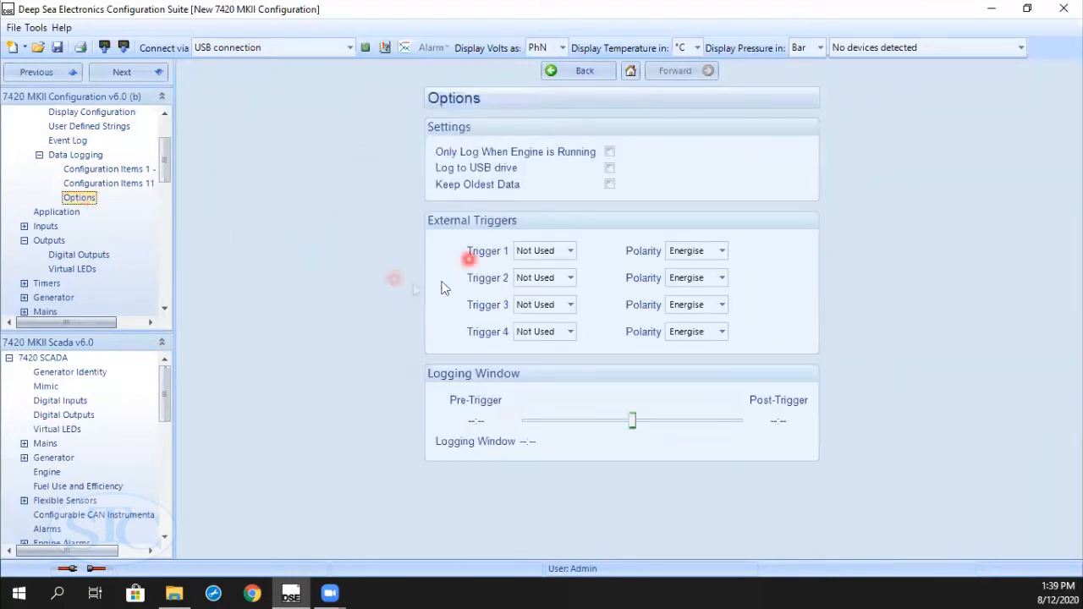
pyautogui.moveTo(634, 420); pyautogui.dragTo(705, 420)
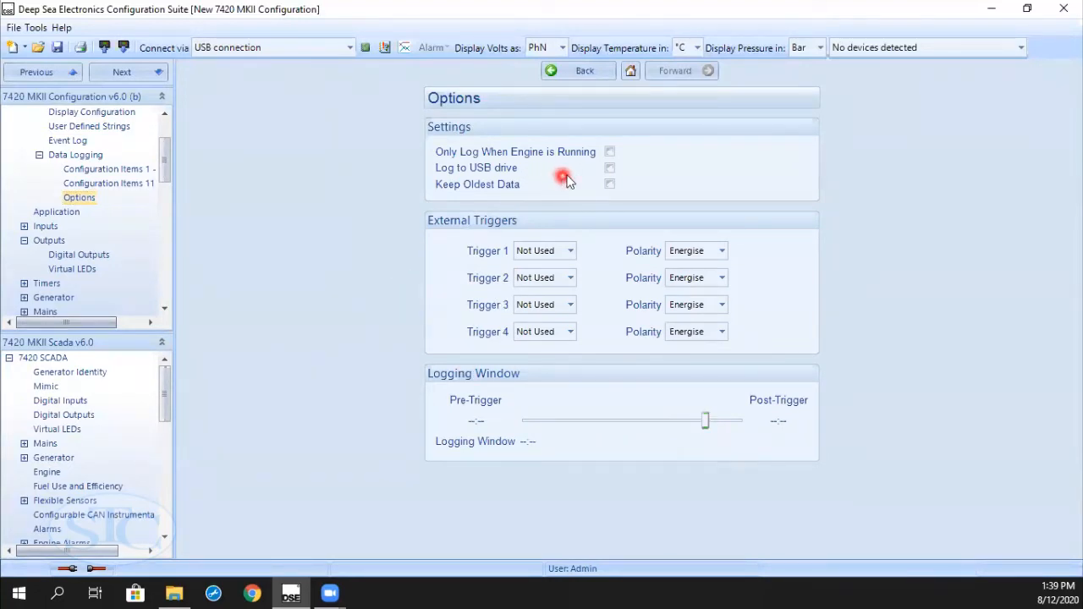
pyautogui.click(610, 168)
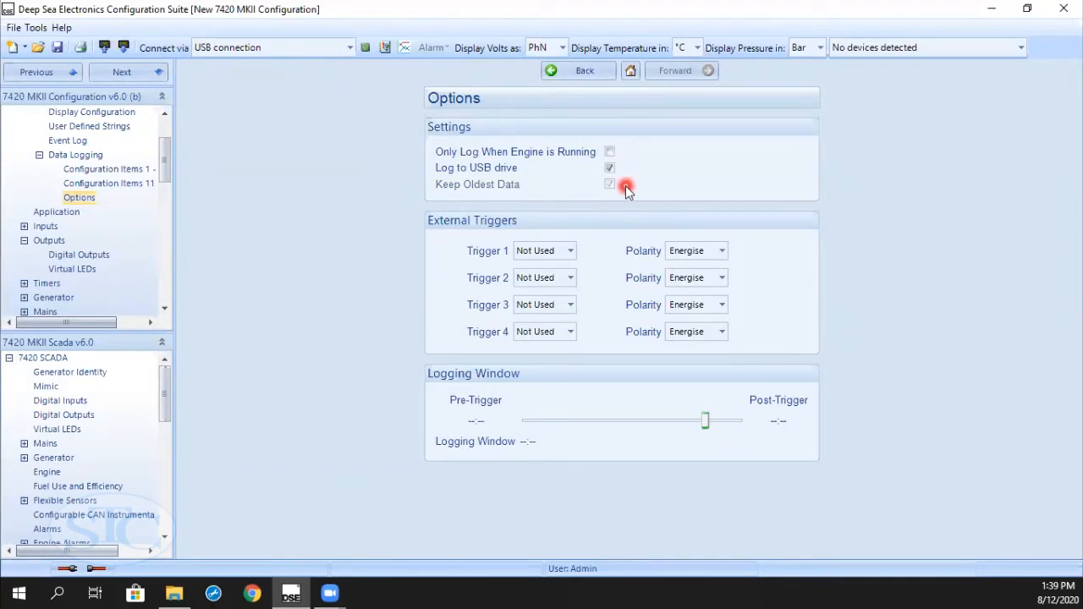
pyautogui.click(609, 168)
pyautogui.click(609, 184)
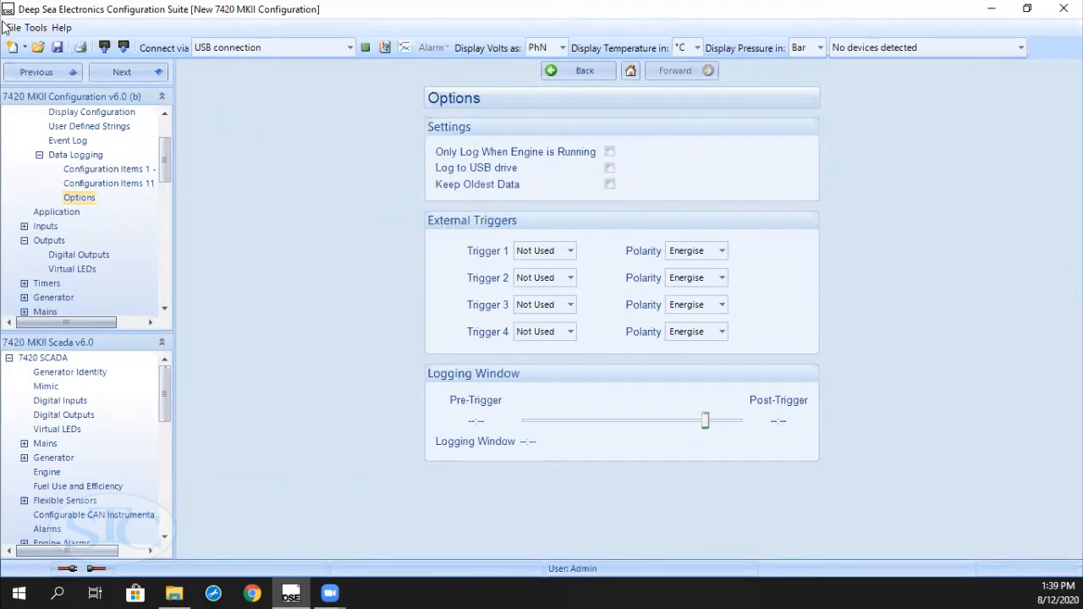
# Open the desktop file Data log.dsl in the Data Log Viewer, examine its graphs and close the viewer.
pyautogui.click(36, 28)
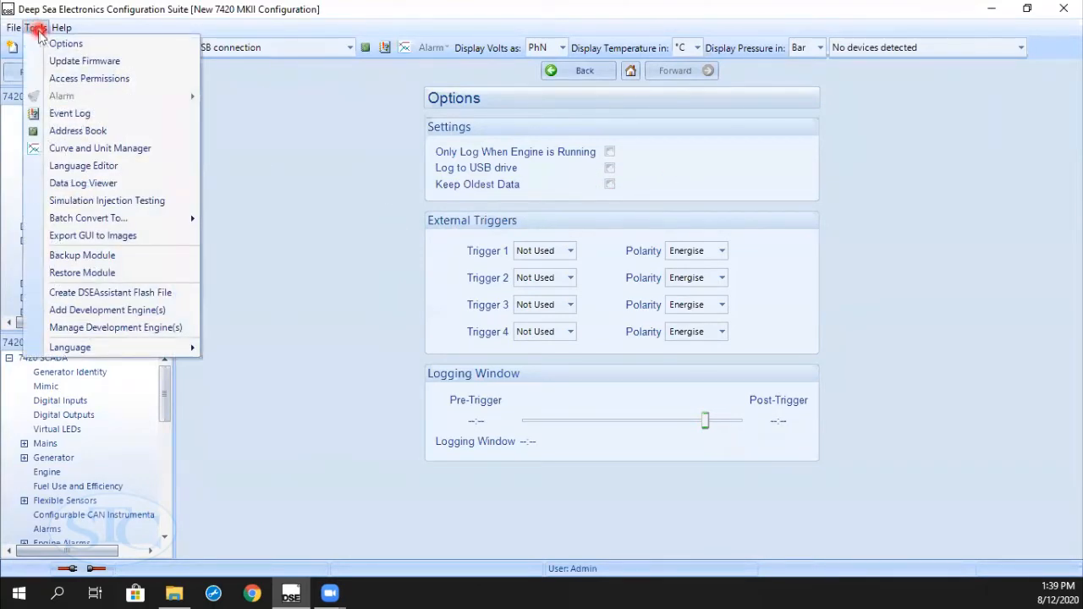
pyautogui.click(123, 183)
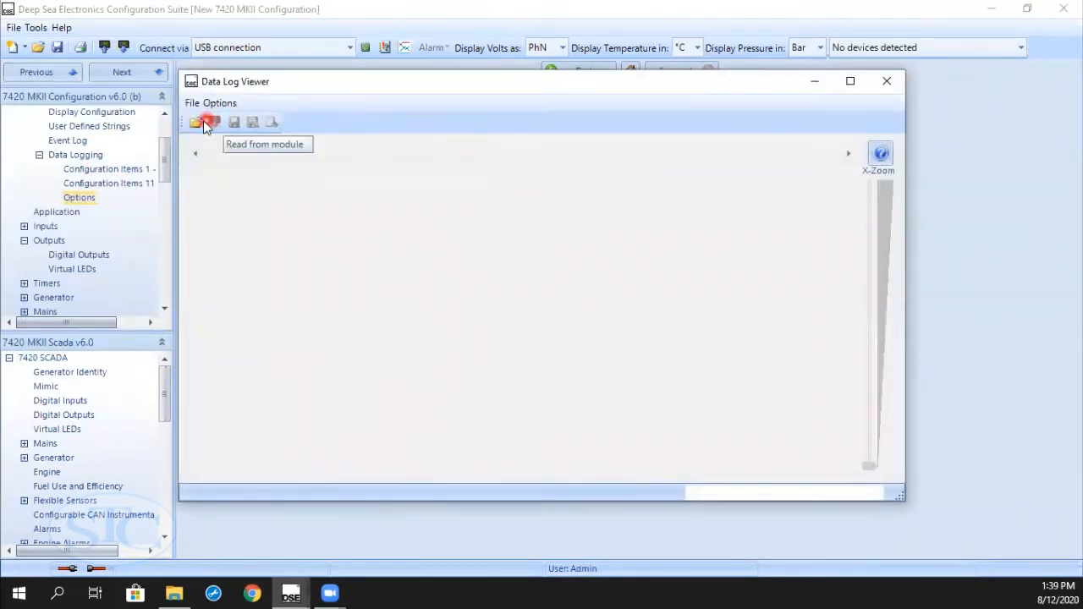
pyautogui.click(196, 122)
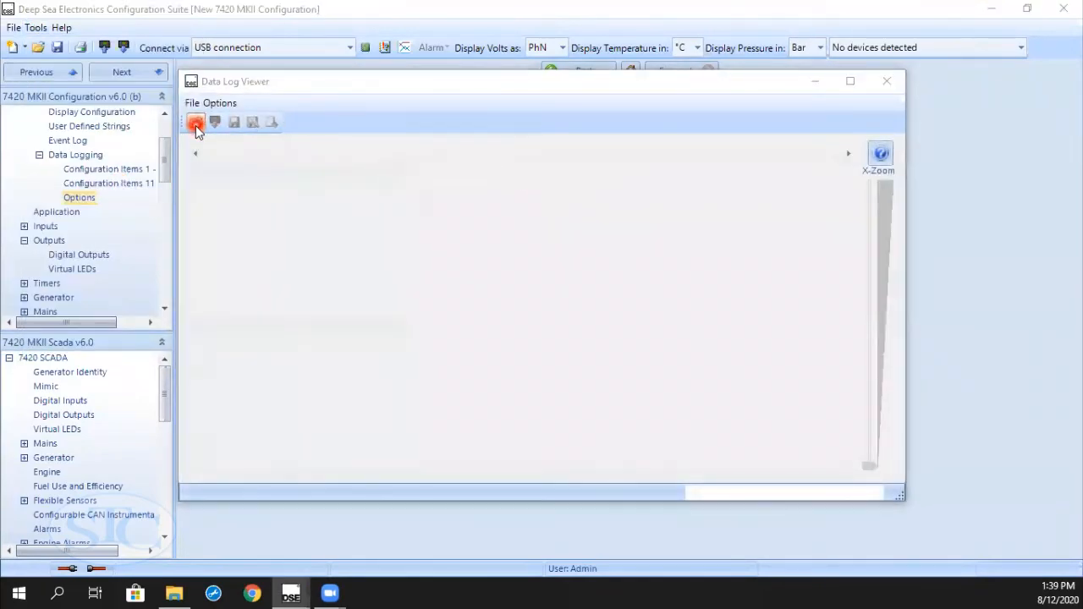
pyautogui.click(364, 134)
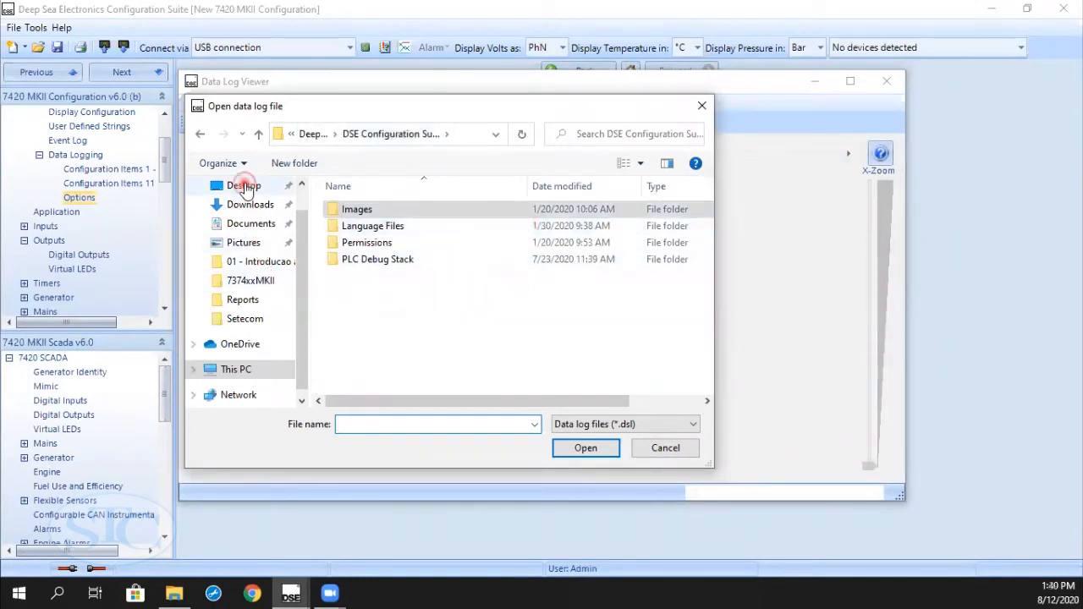
pyautogui.click(244, 186)
pyautogui.click(379, 259)
pyautogui.click(585, 448)
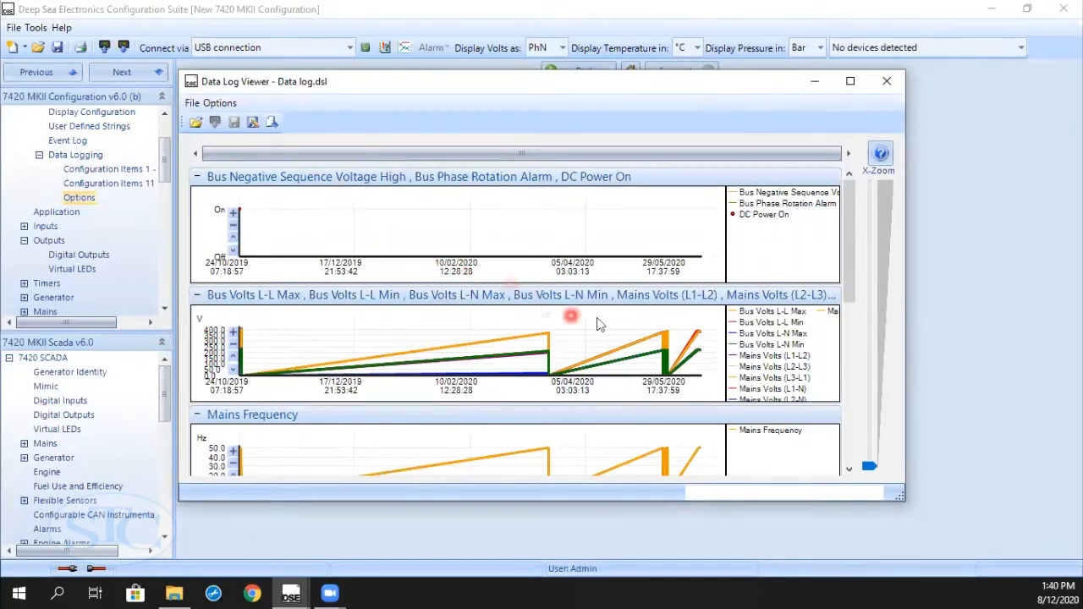
pyautogui.click(887, 85)
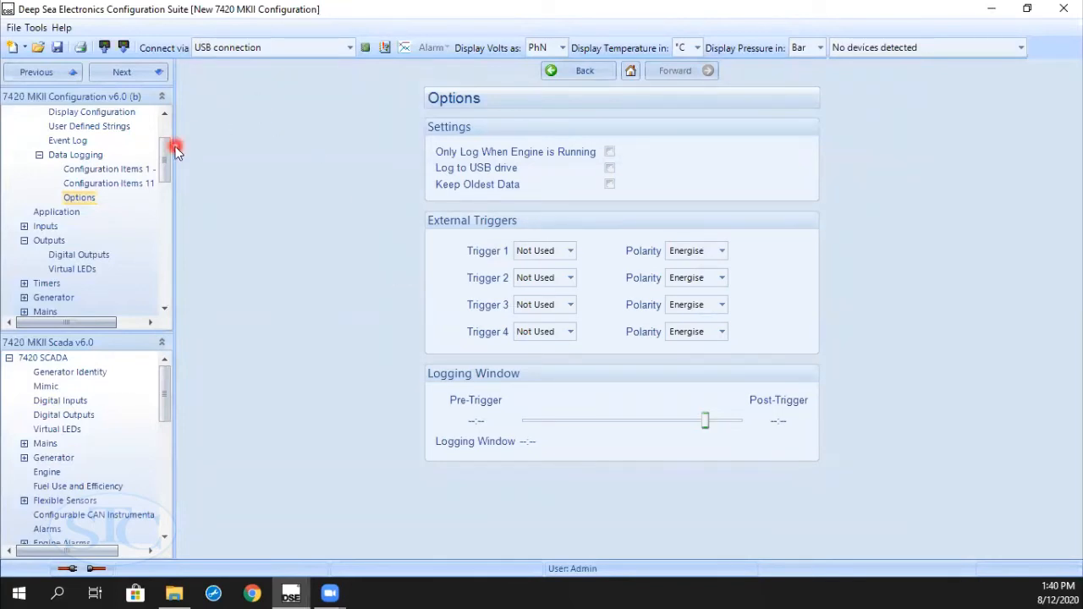
# On the Application configuration page, set the Engine Type to Volvo EDC4.
pyautogui.click(57, 214)
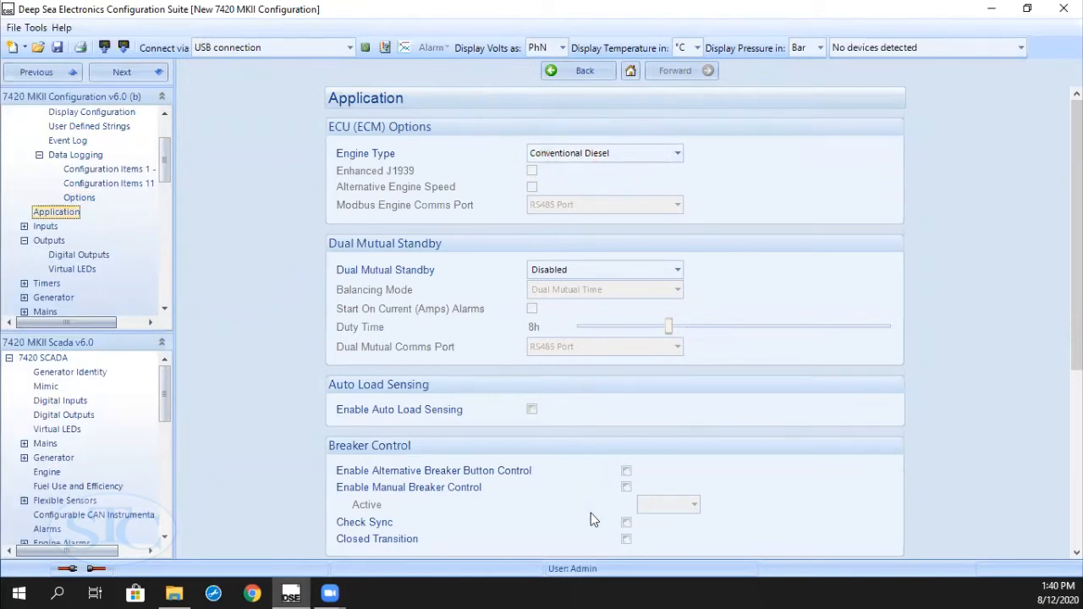
pyautogui.click(676, 153)
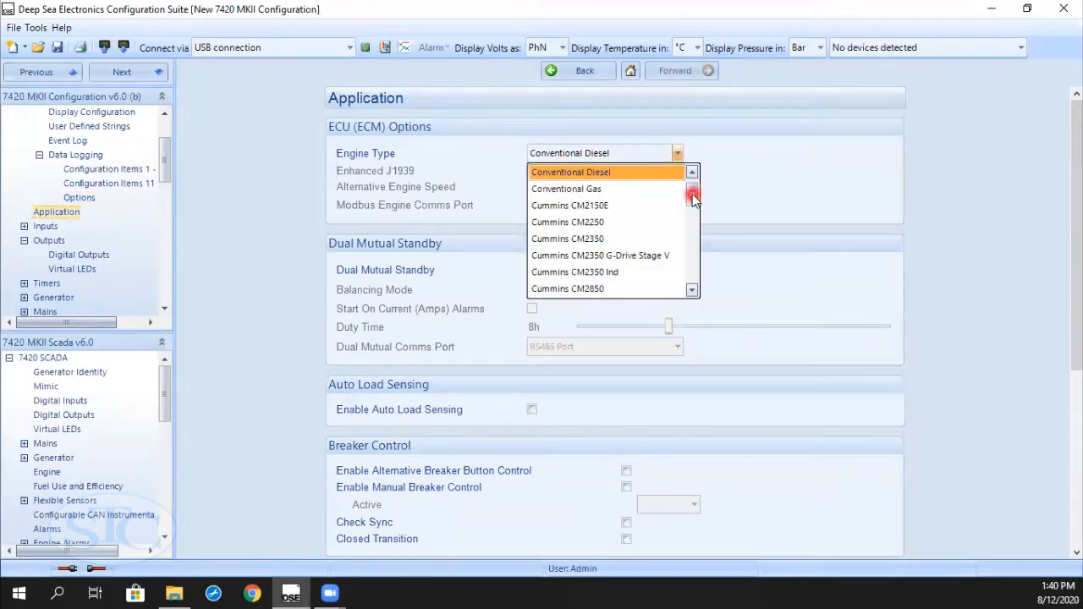
pyautogui.moveTo(692, 196); pyautogui.dragTo(692, 269)
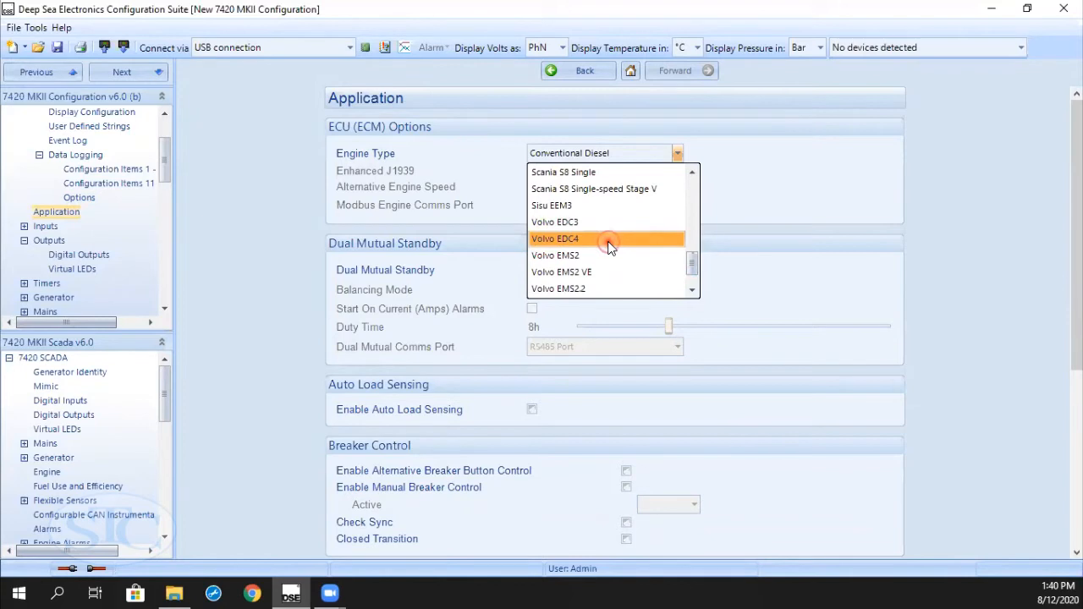
pyautogui.click(609, 241)
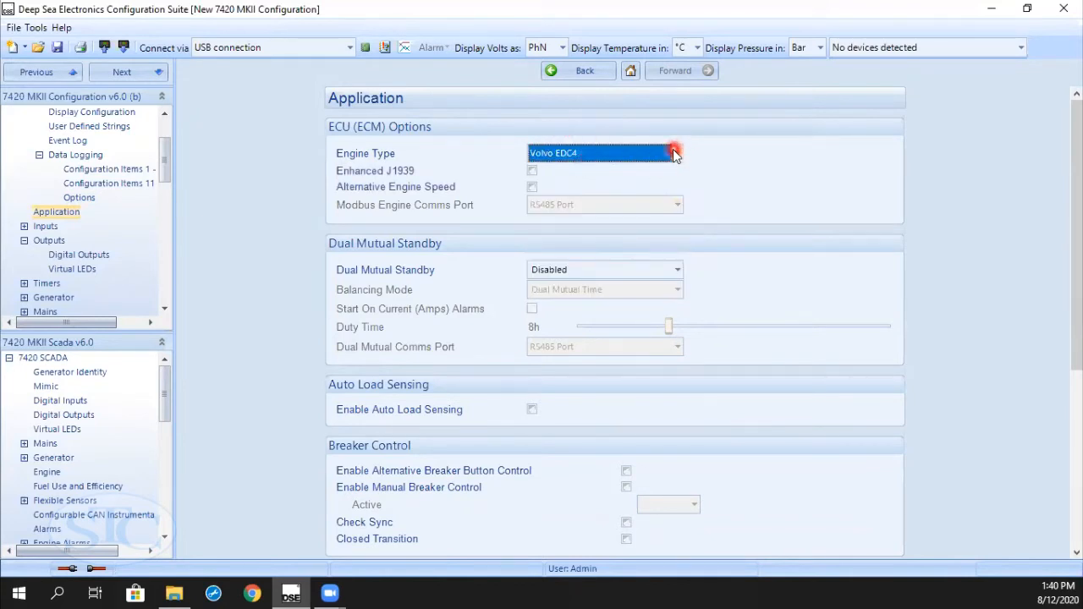
# Change the Engine Type to Generic J1939 in the ECU (ECM) Options.
pyautogui.click(677, 153)
pyautogui.moveTo(692, 264); pyautogui.dragTo(653, 162)
pyautogui.click(585, 152)
pyautogui.scroll(15, 605, 155)
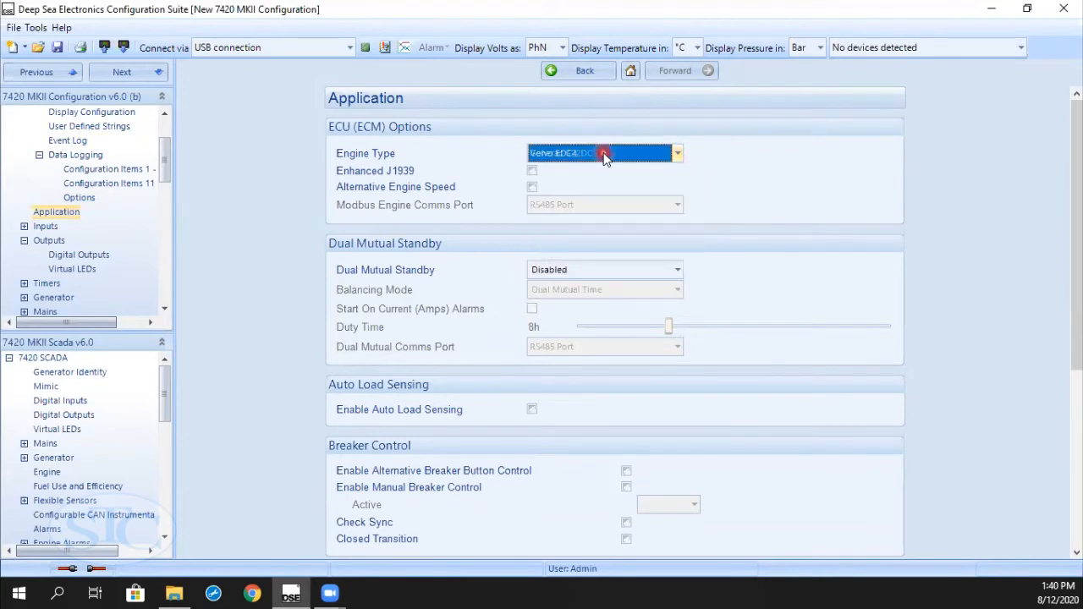
pyautogui.click(676, 152)
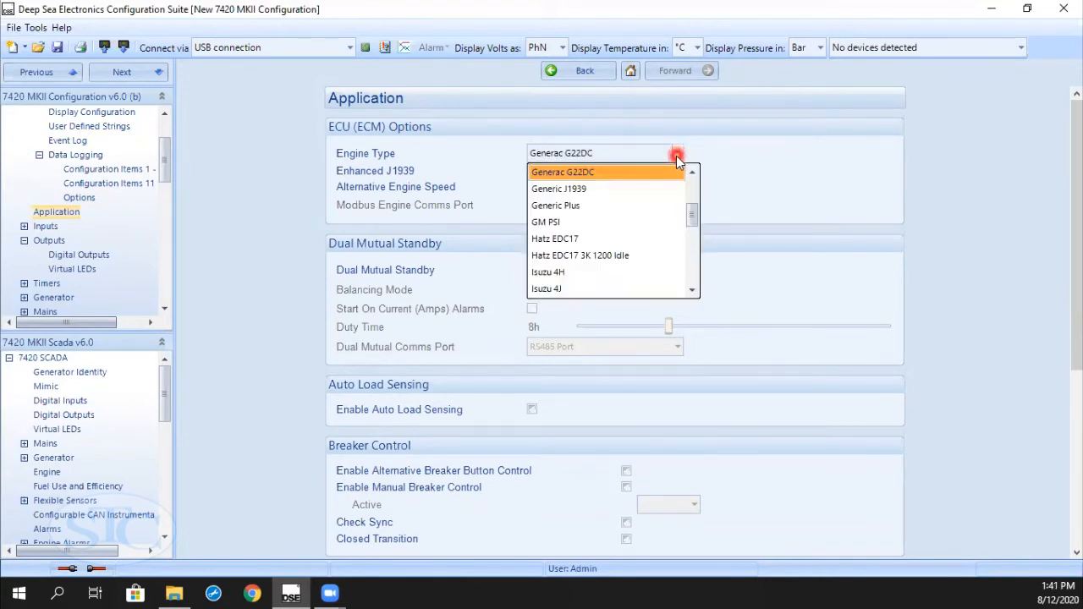
pyautogui.click(600, 188)
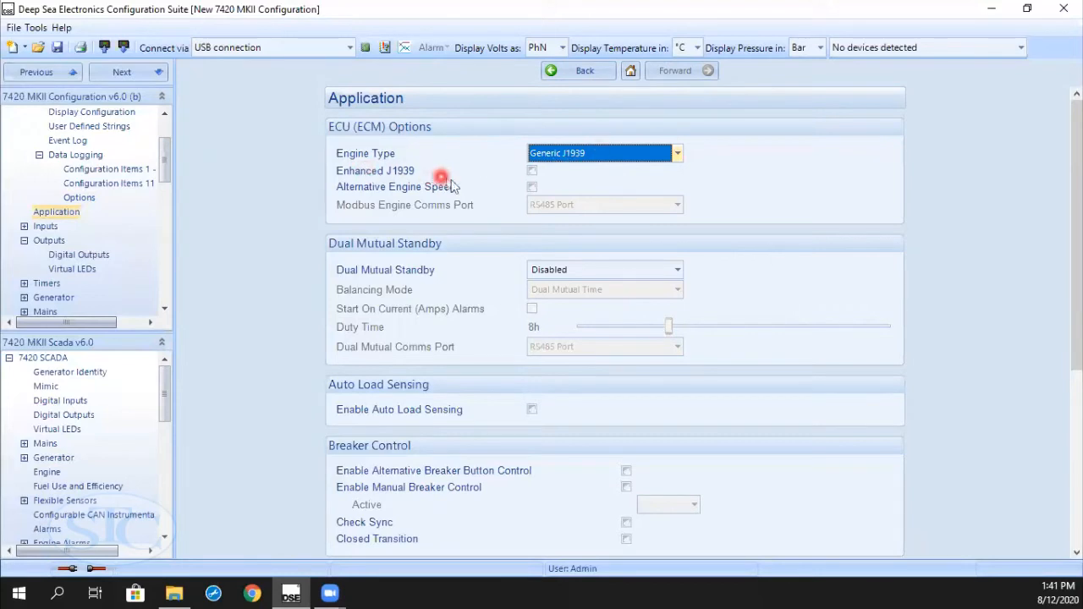
# Enable Enhanced J1939 and Alternative Engine Speed in the ECU (ECM) Options.
pyautogui.click(533, 171)
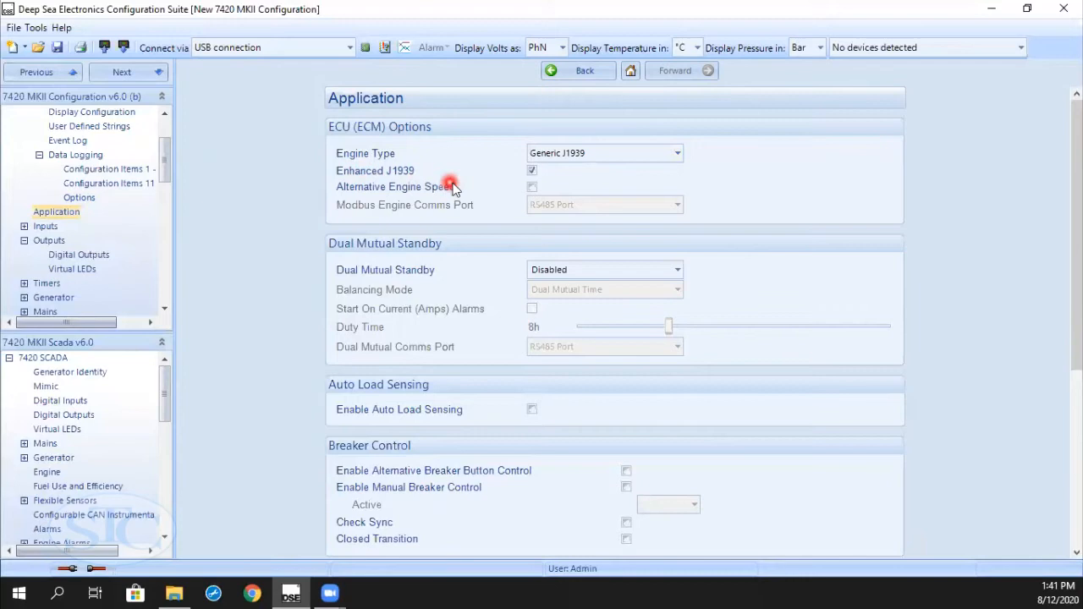
pyautogui.click(533, 171)
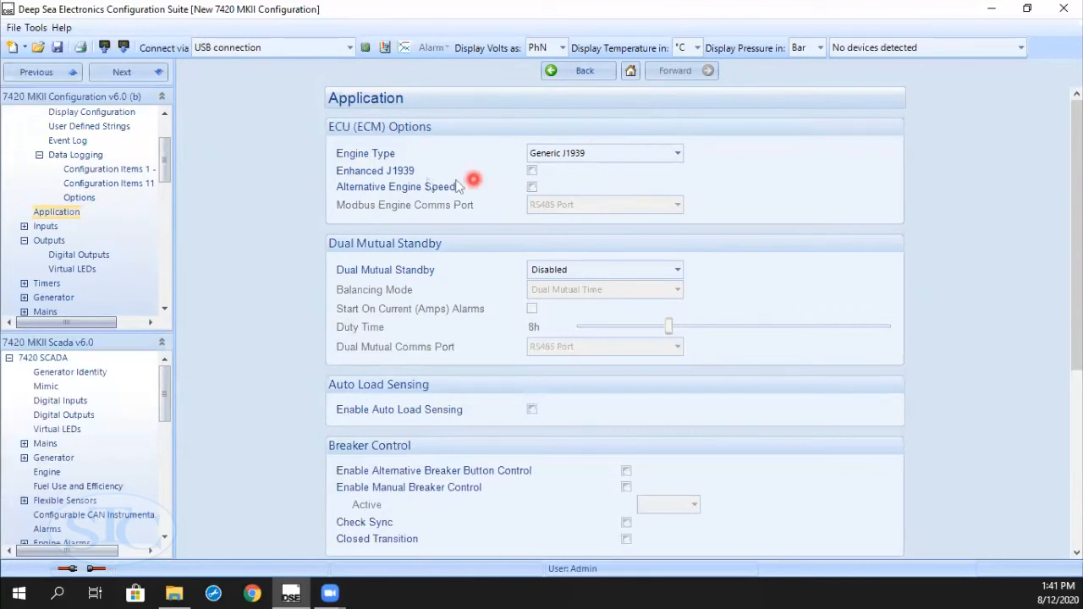
pyautogui.click(531, 170)
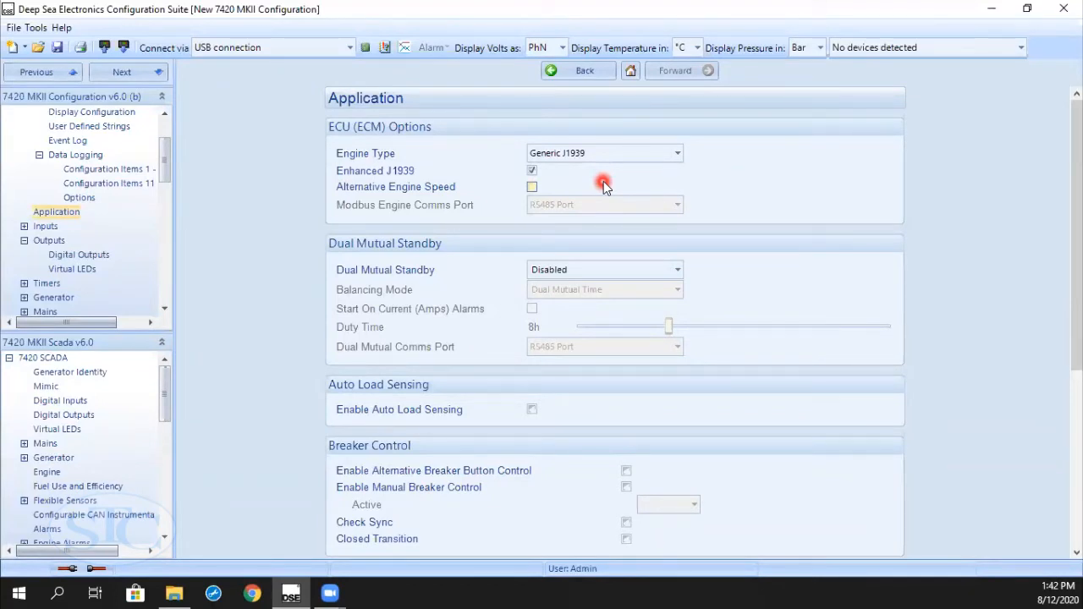
pyautogui.click(531, 189)
# Set the Engine Type to Cummins QSX in the ECU (ECM) Options.
pyautogui.click(677, 152)
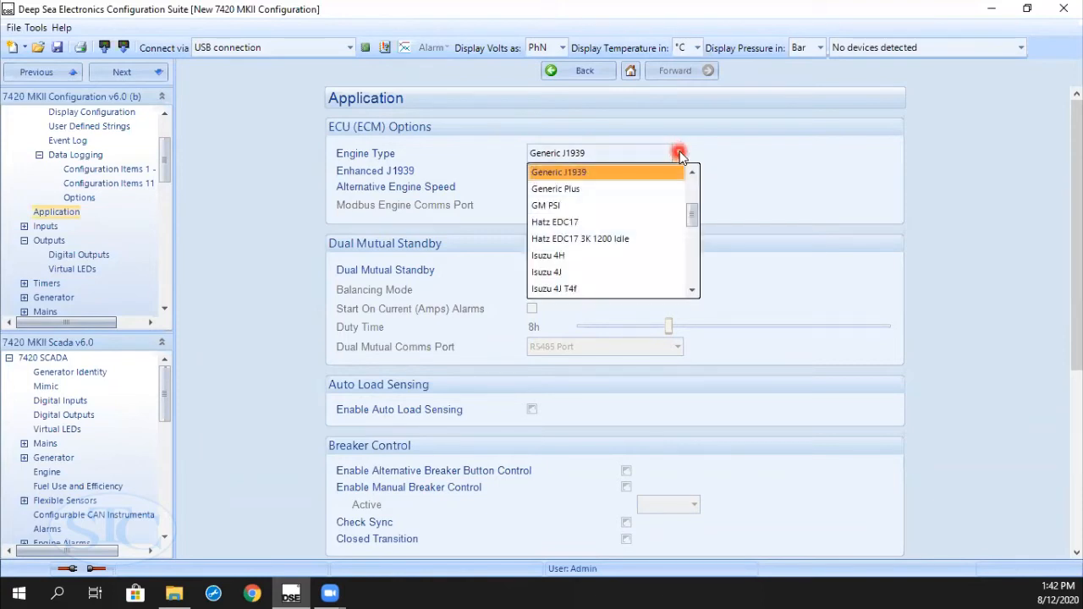
pyautogui.moveTo(693, 213)
pyautogui.mouseDown()
pyautogui.moveTo(694, 184)
pyautogui.moveTo(694, 201)
pyautogui.mouseUp()
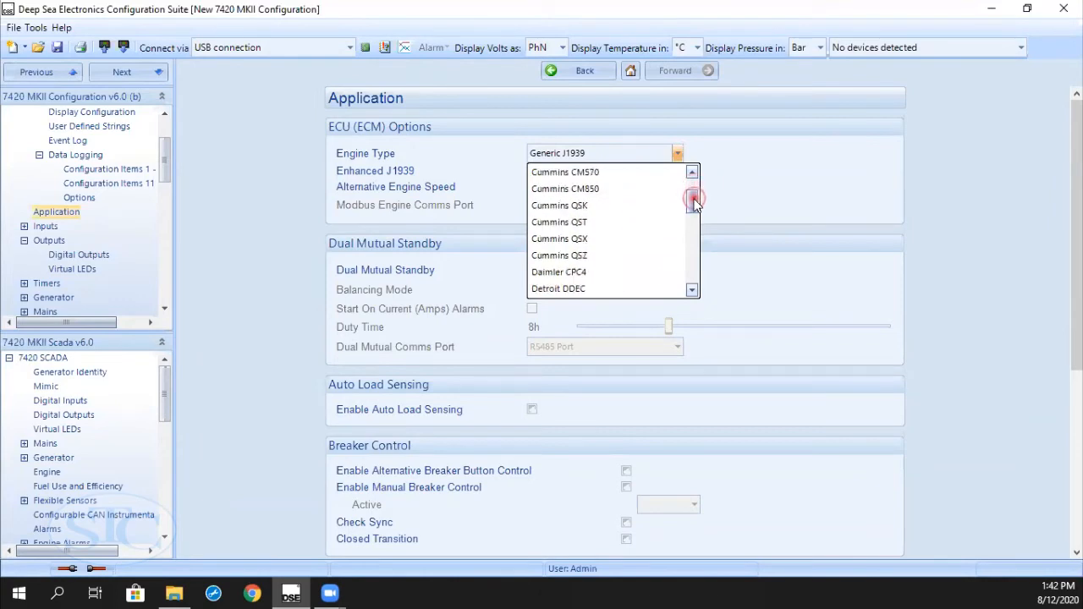
pyautogui.click(580, 242)
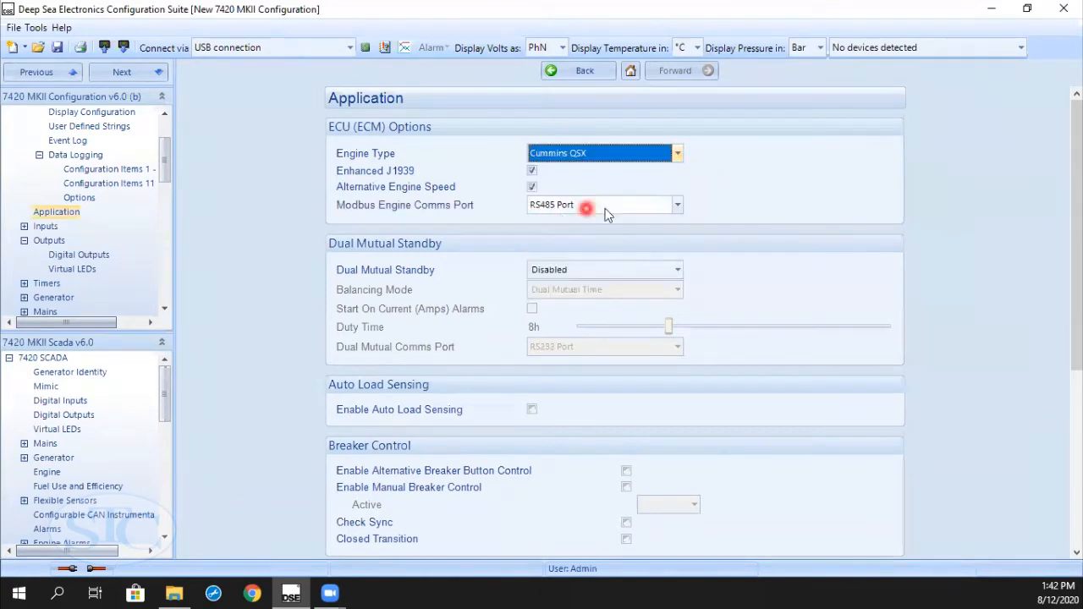
# Switch the Modbus Engine Comms Port to DSENet Port and set it back to RS485 Port.
pyautogui.click(680, 205)
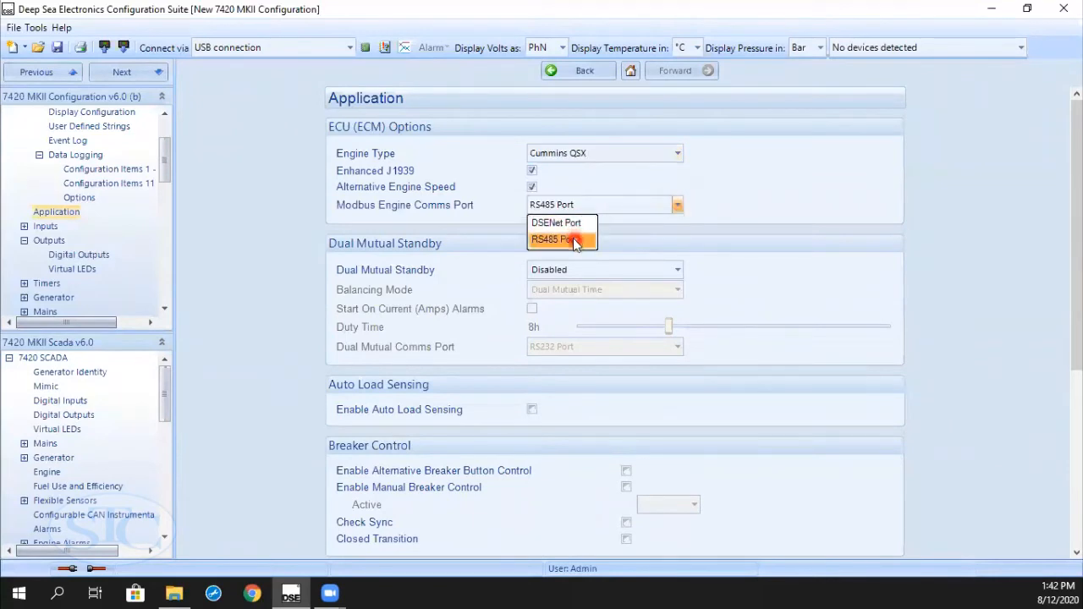
pyautogui.click(565, 223)
pyautogui.click(677, 204)
pyautogui.click(562, 239)
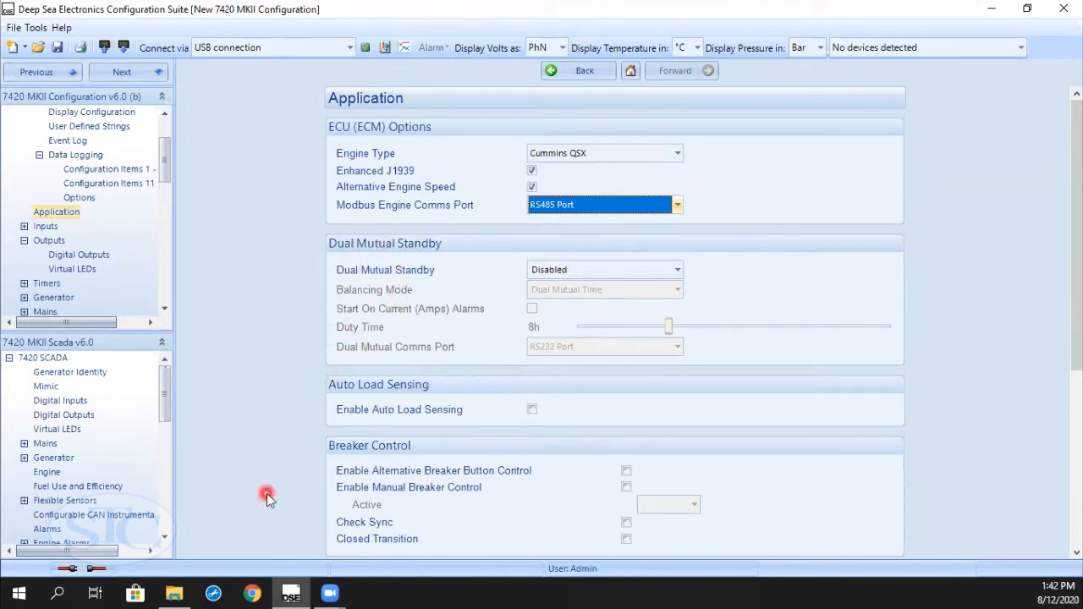
# Open the 03-73xxMKII Dual Mutual Standby presentation in PowerPoint, go through its slide show and return to the DSE Configuration Suite.
pyautogui.click(178, 593)
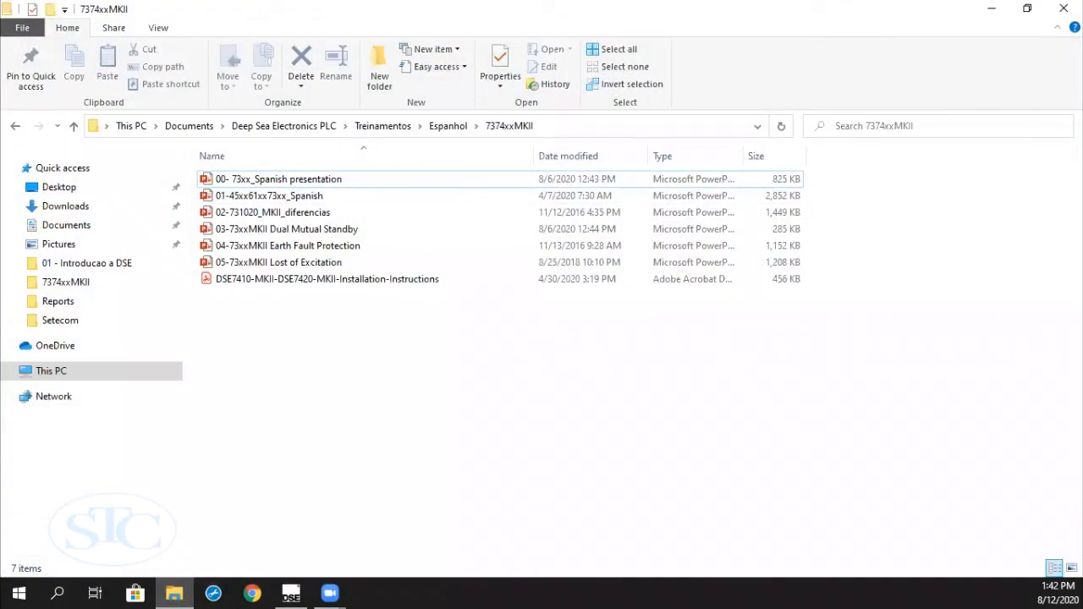
pyautogui.click(174, 594)
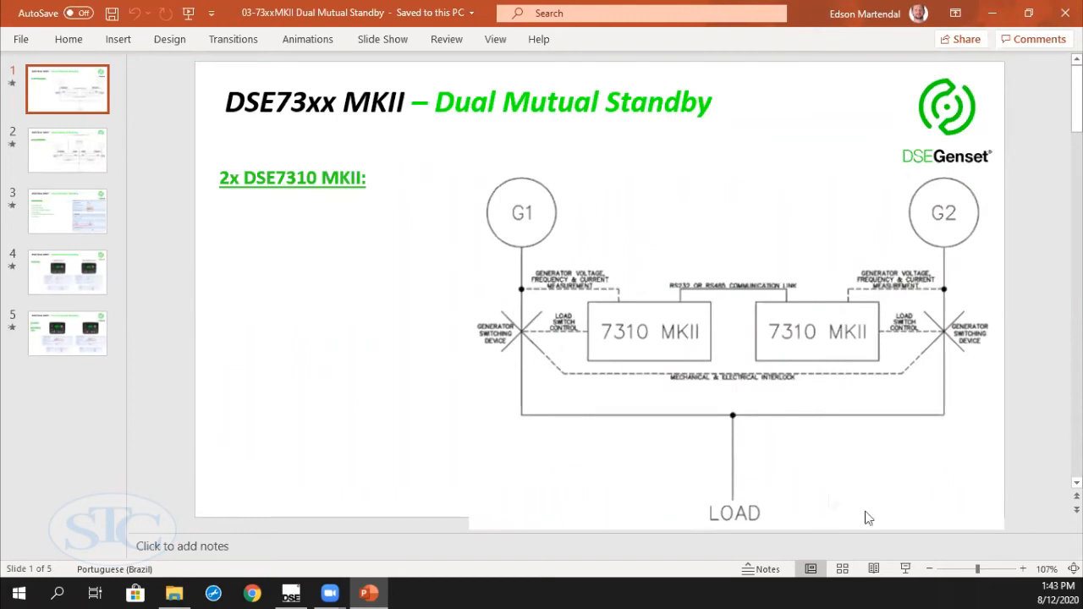
pyautogui.click(906, 569)
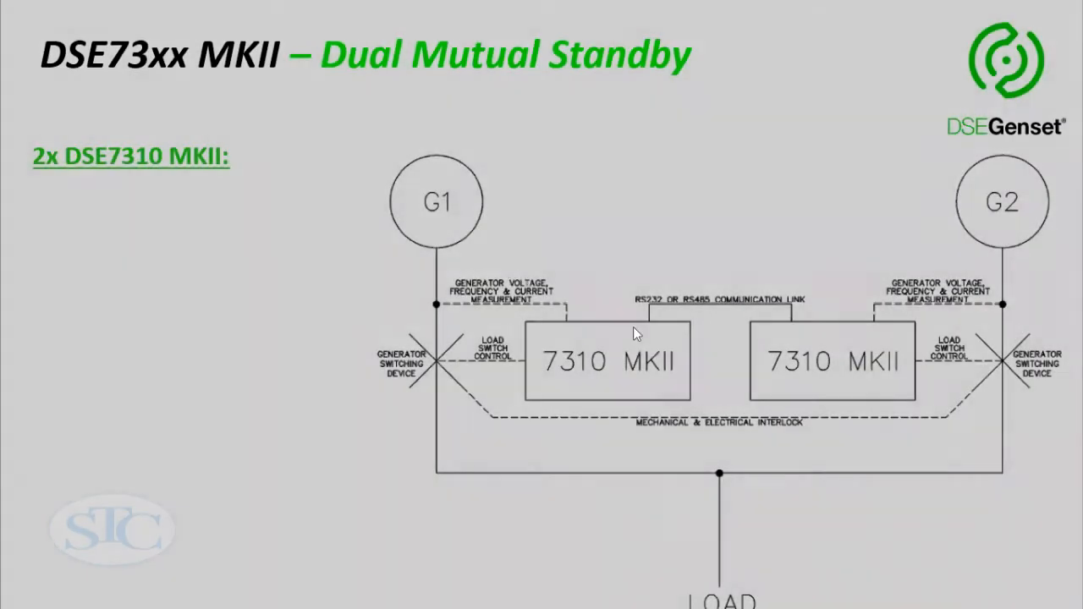
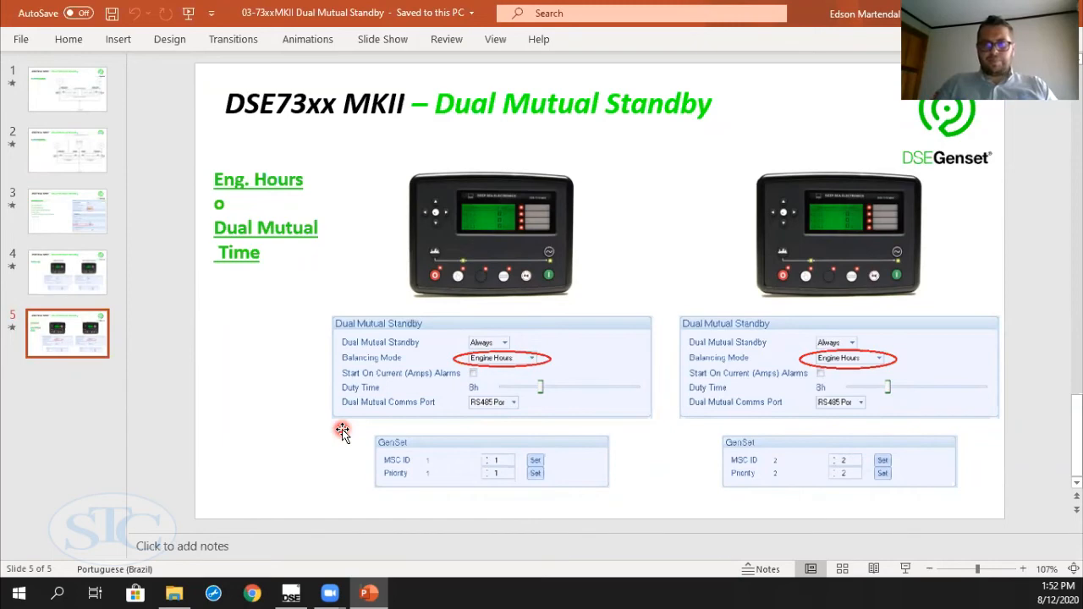
pyautogui.click(292, 593)
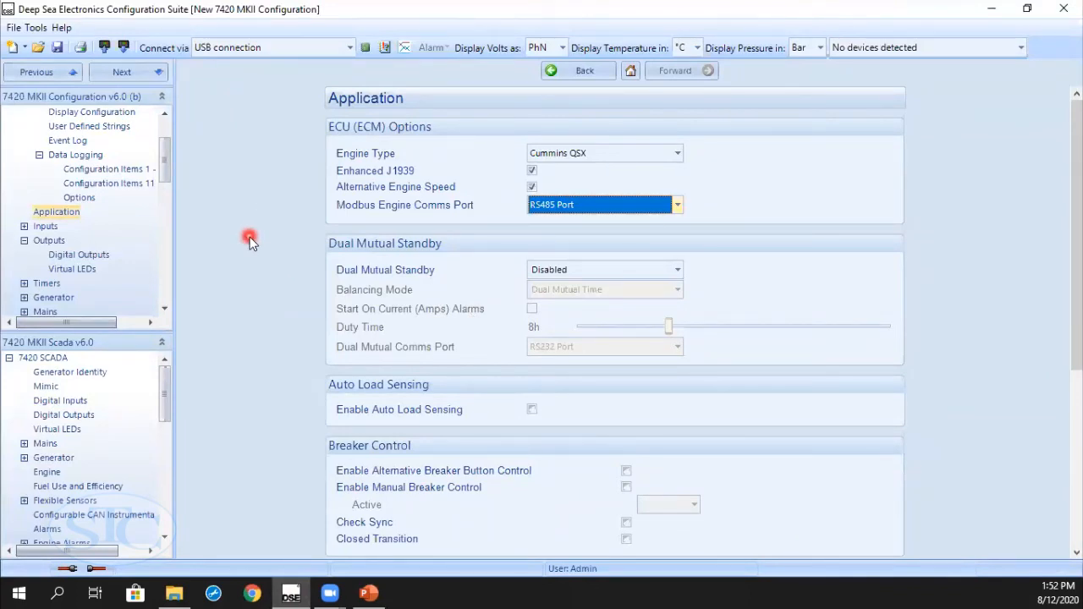
# Open Fuel Control and Monitoring in the engine's Fuel Options and examine the Fuel Pump Control On and Off levels.
pyautogui.moveTo(163, 161); pyautogui.dragTo(171, 201)
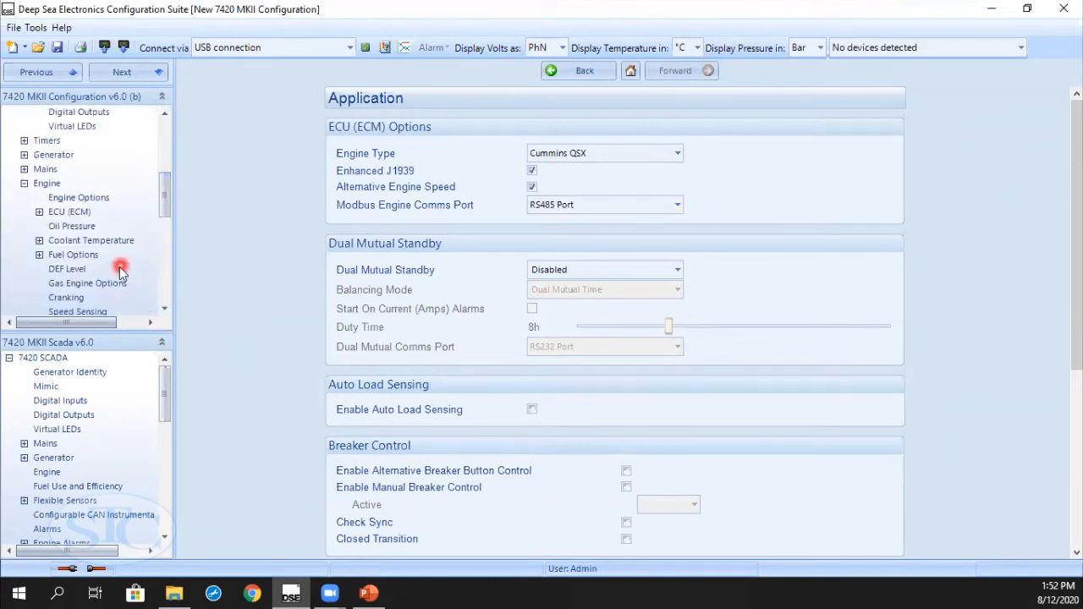
pyautogui.click(78, 256)
pyautogui.click(365, 128)
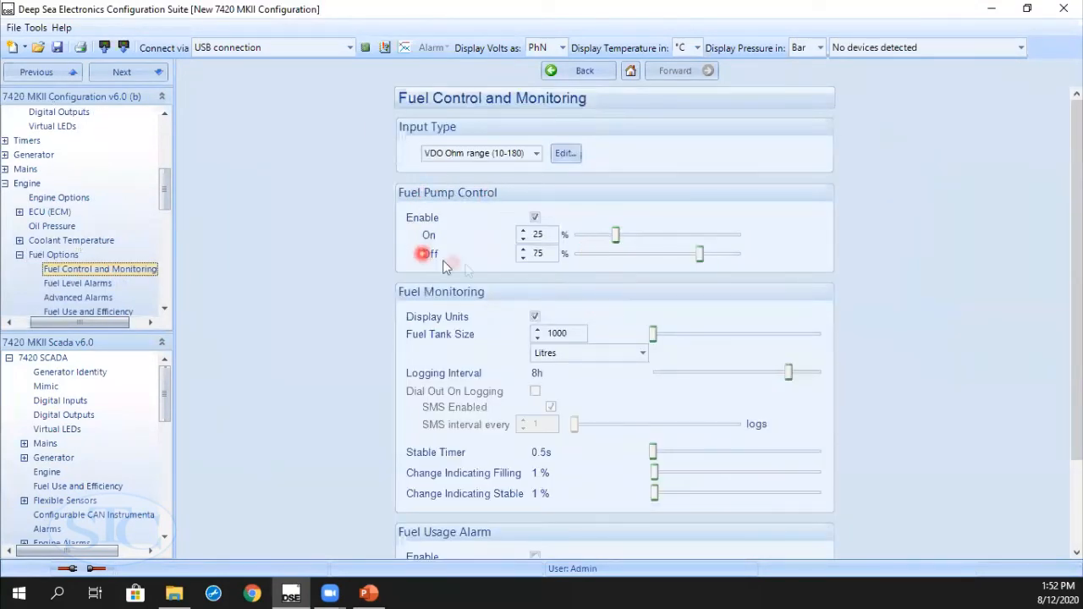
pyautogui.moveTo(546, 232); pyautogui.dragTo(533, 236)
pyautogui.click(541, 253)
pyautogui.doubleClick(539, 252)
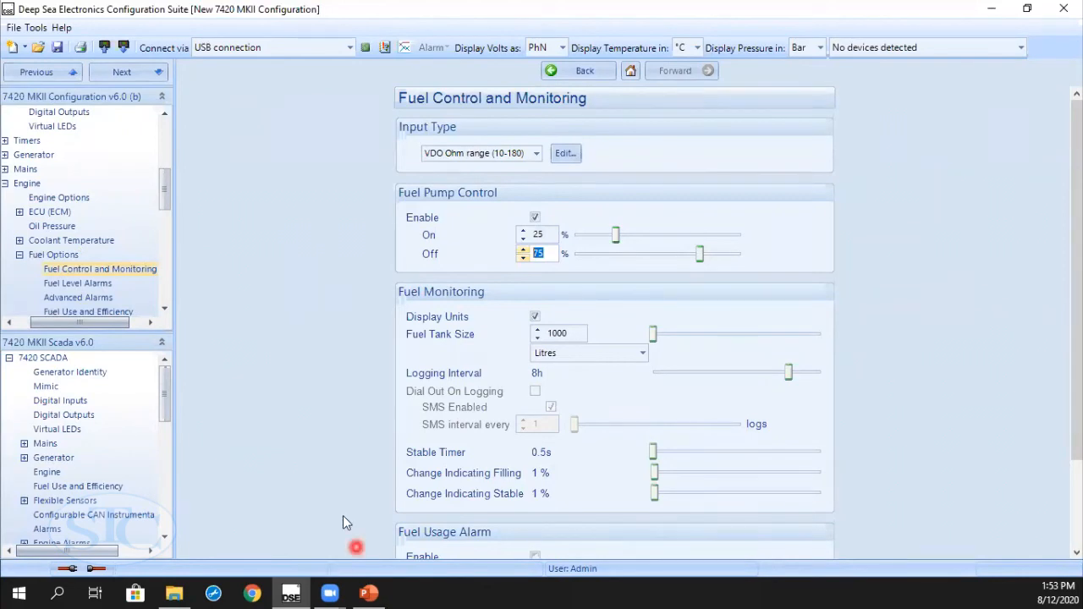
# Collapse the Fuel Options, Engine, Data Logging, Module and Outputs branches of the 7420 configuration tree.
pyautogui.moveTo(70, 322); pyautogui.dragTo(55, 322)
pyautogui.click(39, 254)
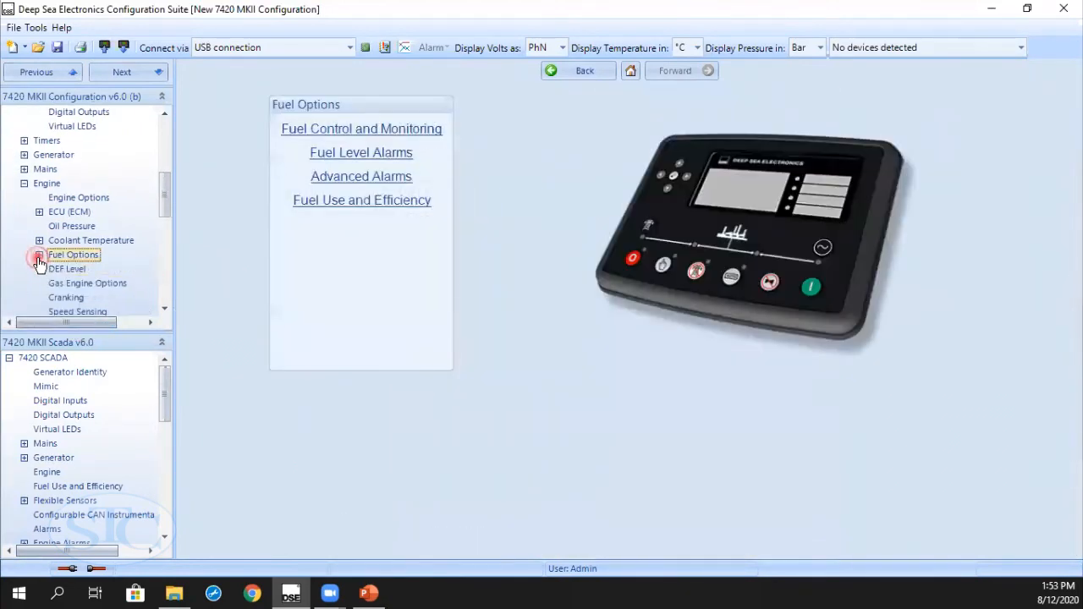
pyautogui.click(25, 184)
pyautogui.moveTo(162, 217); pyautogui.dragTo(164, 122)
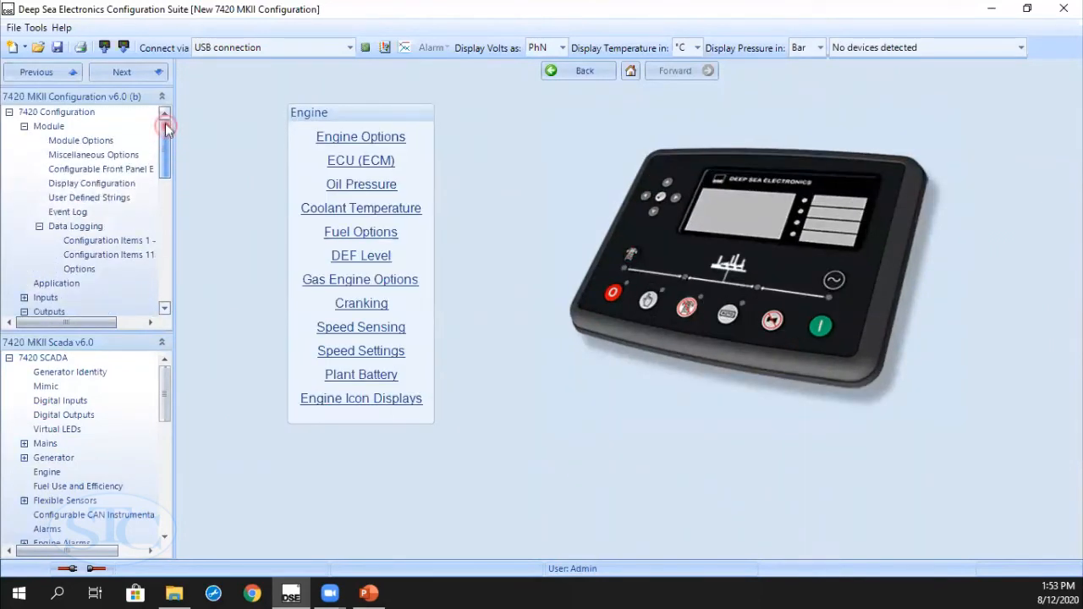
pyautogui.click(39, 226)
pyautogui.click(24, 126)
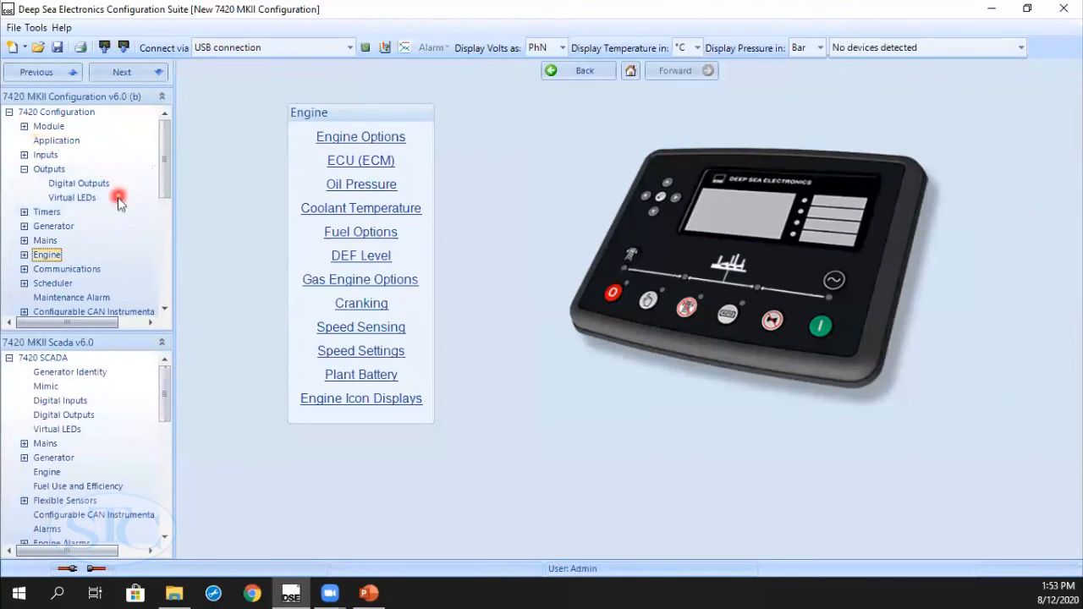
pyautogui.click(25, 169)
# On the Application page, set Dual Mutual Standby to Always and change it to On Input.
pyautogui.click(56, 141)
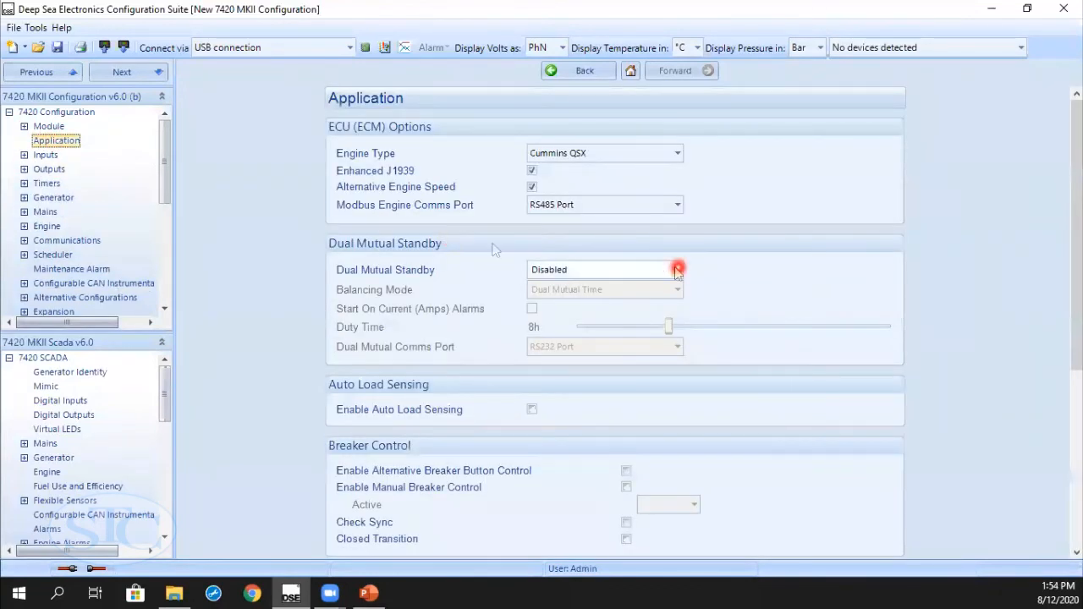
pyautogui.click(674, 269)
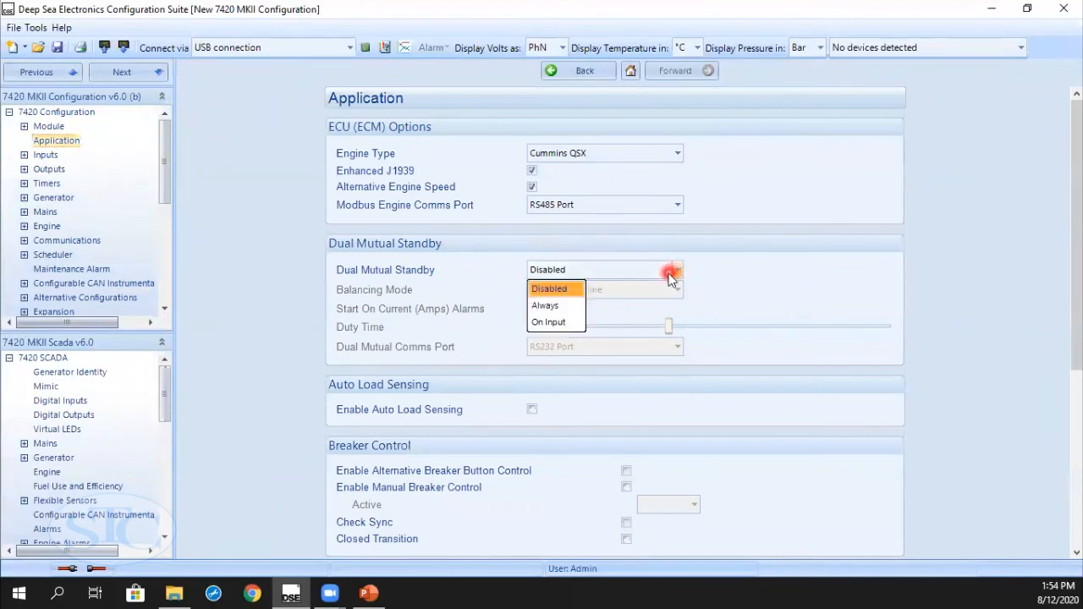
pyautogui.click(559, 308)
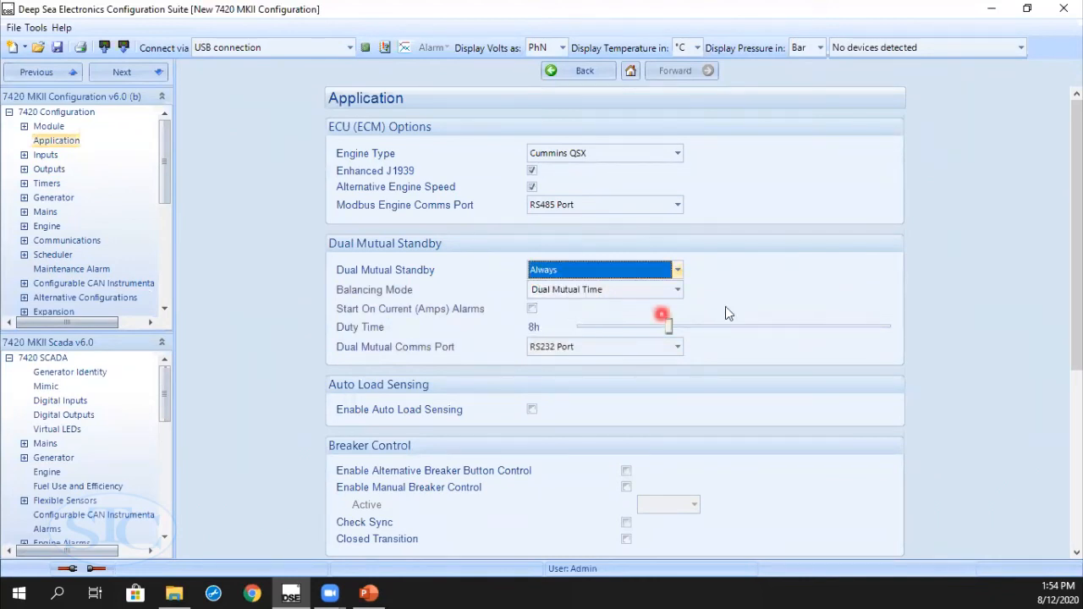
pyautogui.click(675, 269)
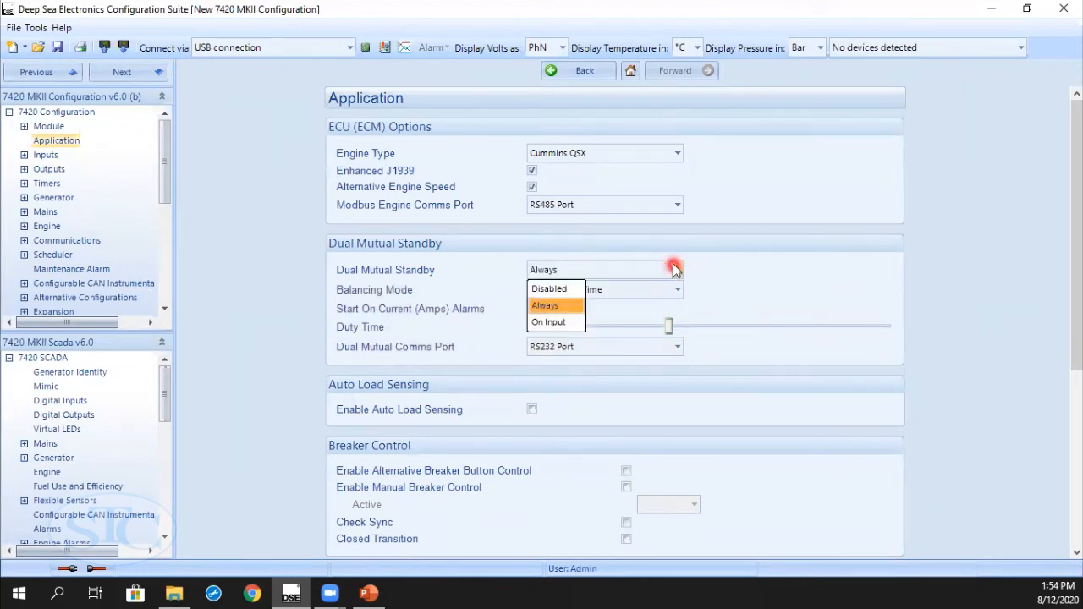
pyautogui.click(555, 321)
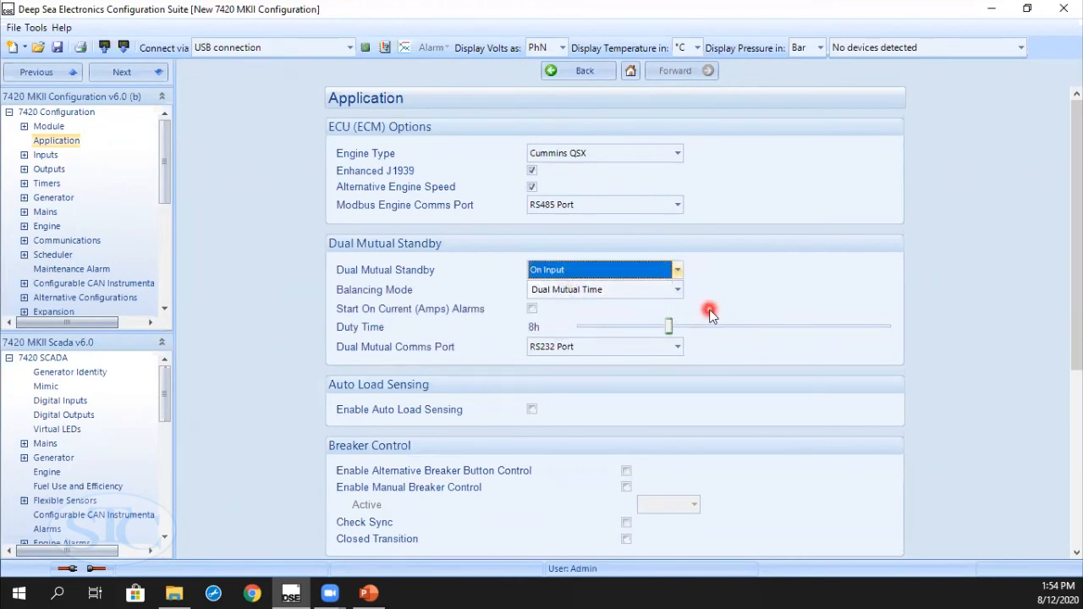
# Enable Alternative Breaker Button Control and Manual Breaker Control in the Breaker Control section.
pyautogui.scroll(-3, 970, 284)
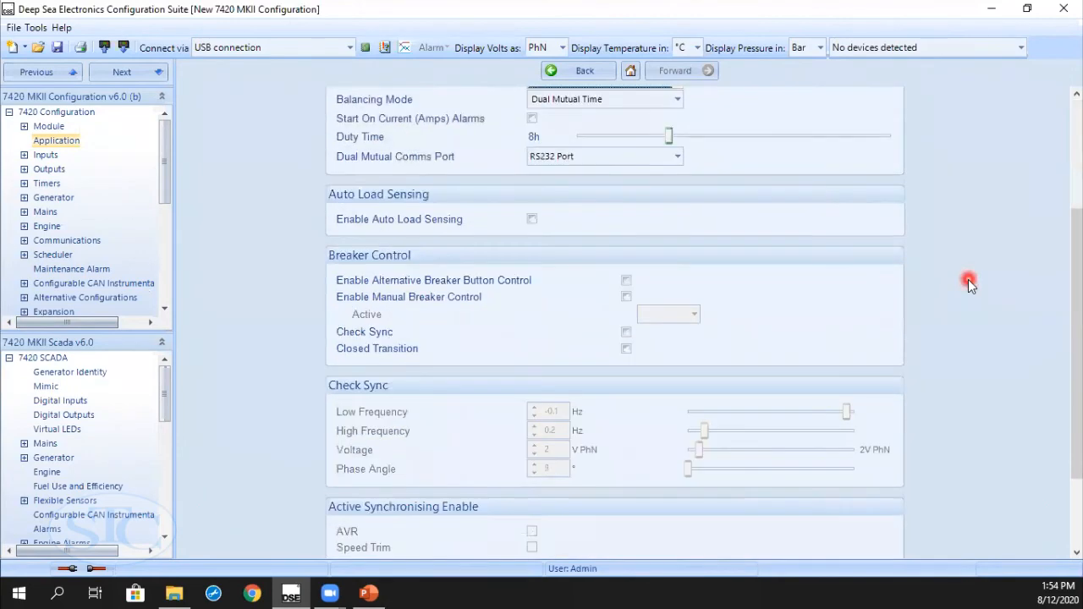
pyautogui.scroll(-2, 970, 285)
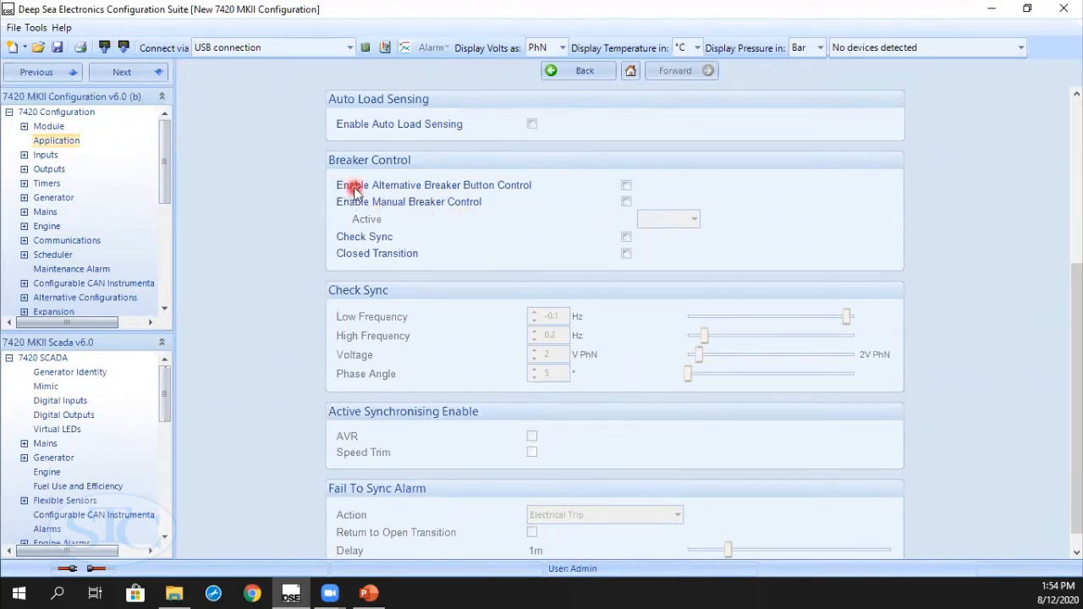
pyautogui.click(628, 185)
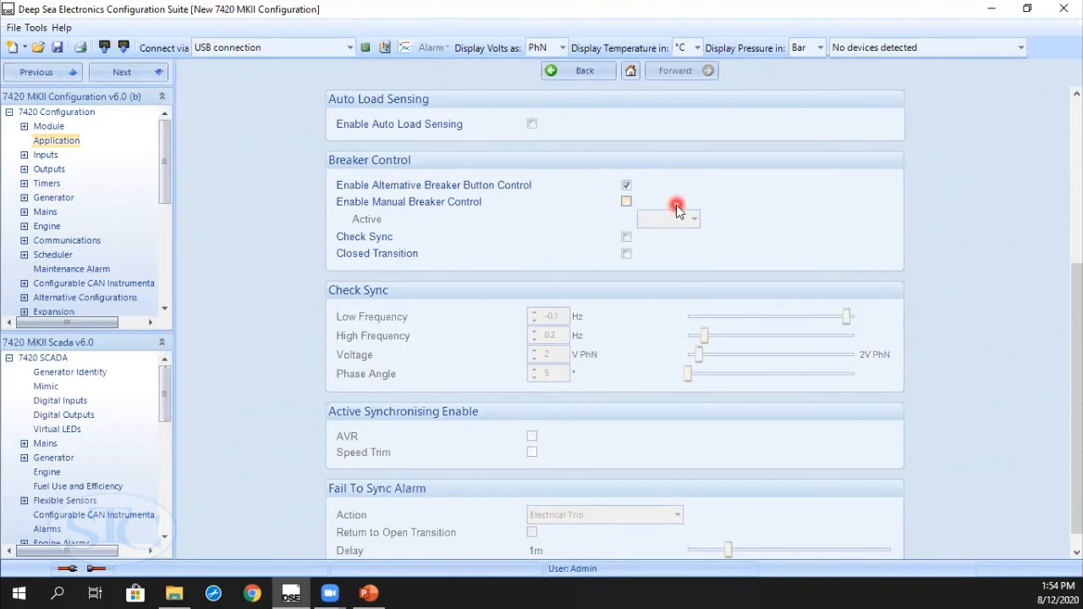
pyautogui.click(627, 203)
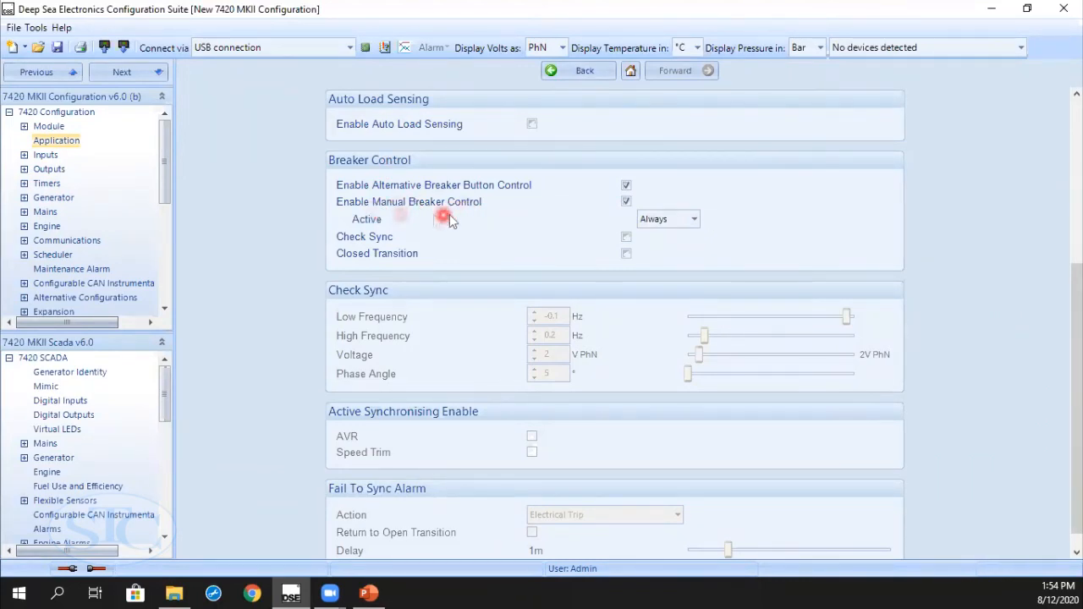
# Examine the front panel buttons on the SCADA Mimic page against the Breaker Control options of the Application page.
pyautogui.click(45, 386)
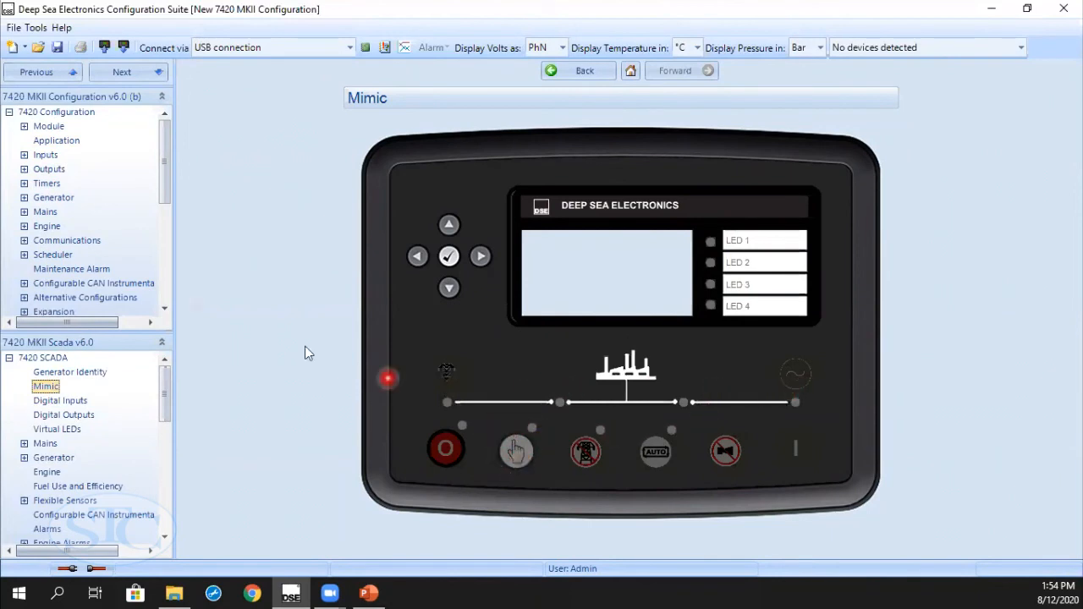
pyautogui.click(61, 145)
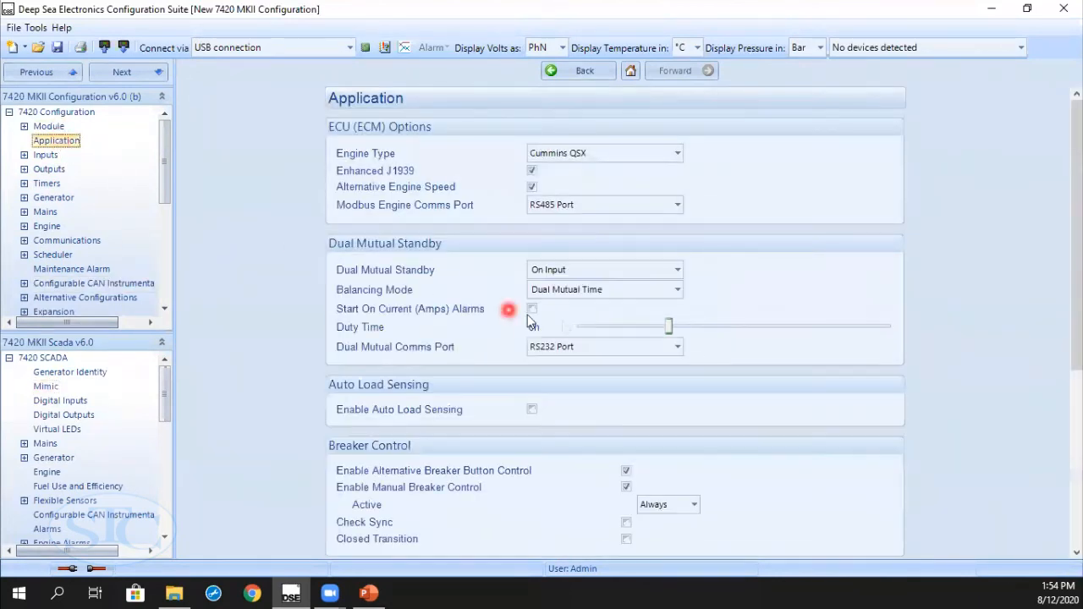
pyautogui.scroll(-3, 488, 383)
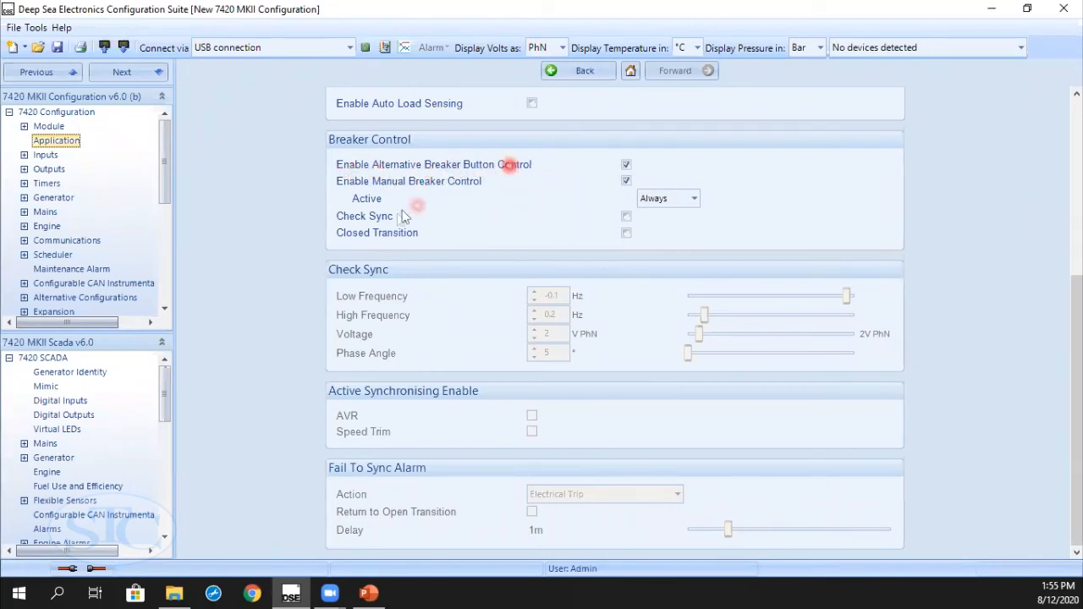
pyautogui.click(59, 391)
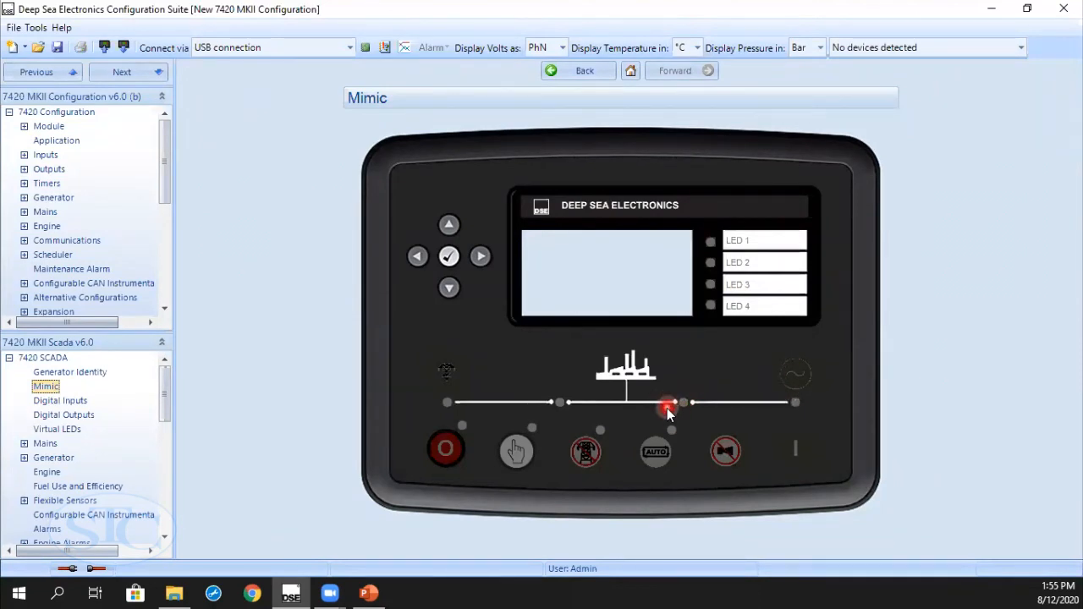
pyautogui.click(38, 143)
pyautogui.scroll(-3, 463, 404)
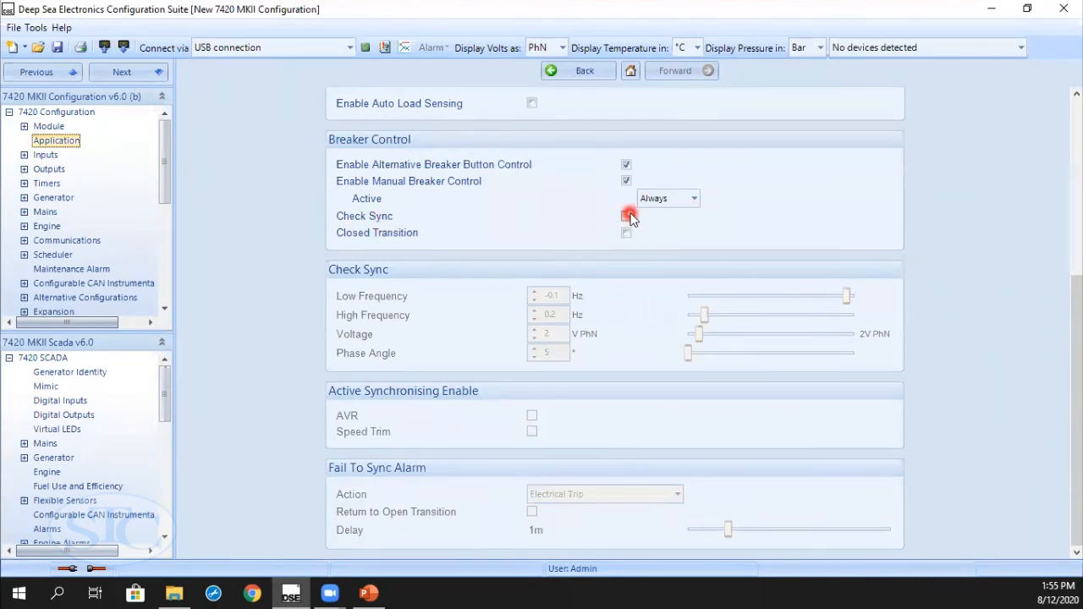
# Enable Check Sync, review its frequency and voltage limits, and enable Closed Transition in Breaker Control.
pyautogui.click(627, 217)
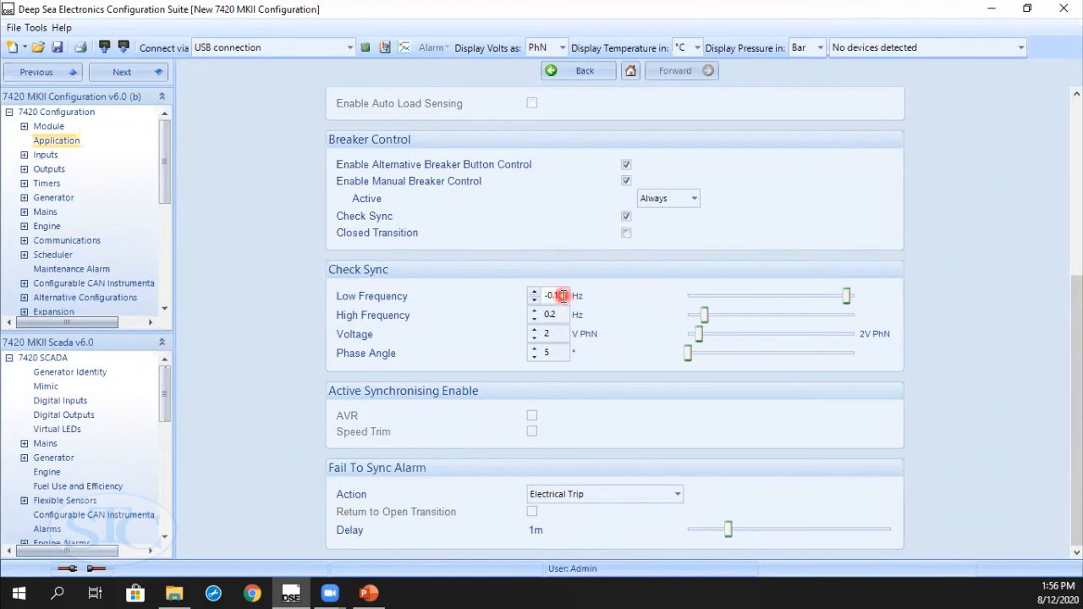
pyautogui.moveTo(540, 295); pyautogui.dragTo(581, 295)
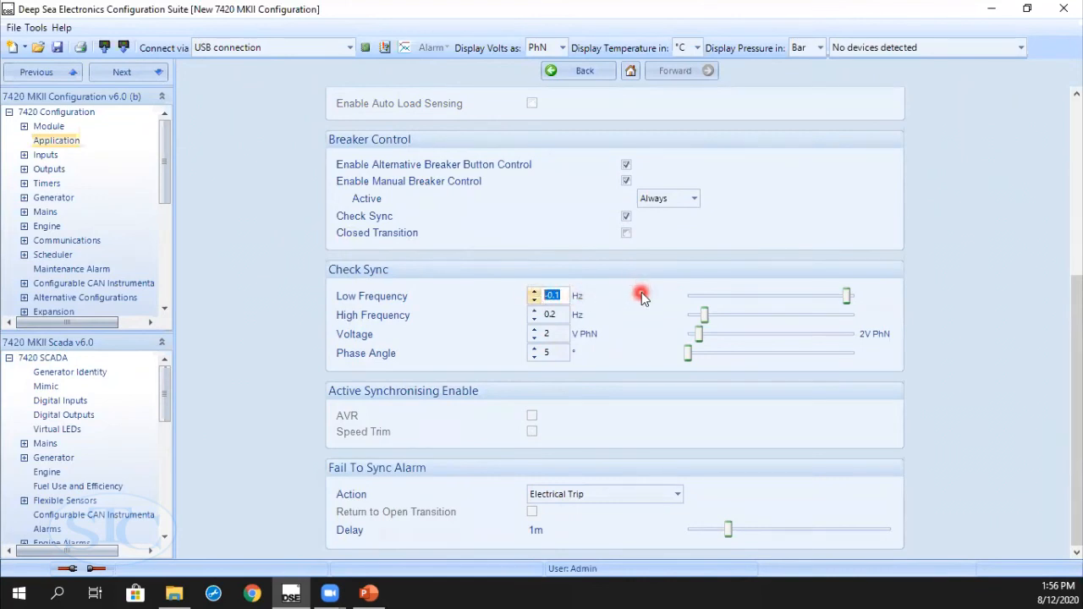
pyautogui.moveTo(561, 314); pyautogui.dragTo(532, 314)
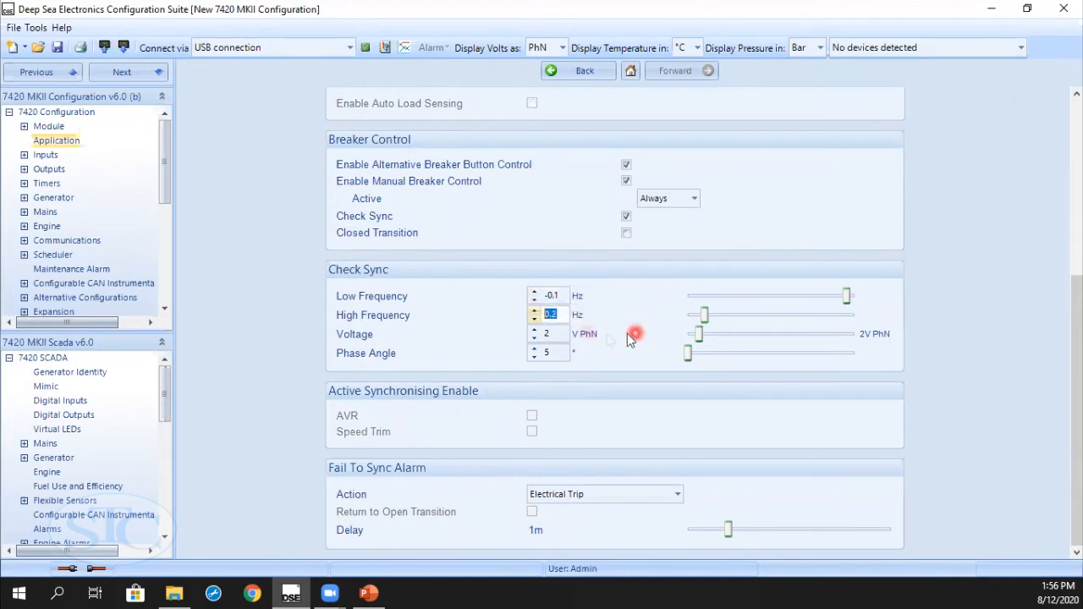
pyautogui.click(559, 333)
pyautogui.moveTo(560, 332); pyautogui.dragTo(392, 329)
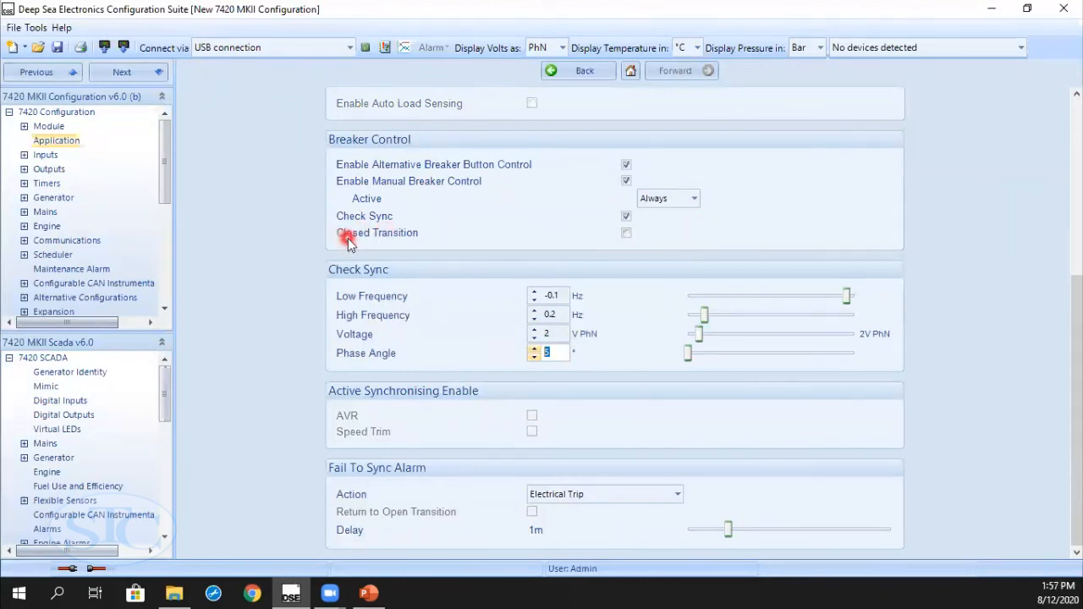
pyautogui.click(626, 235)
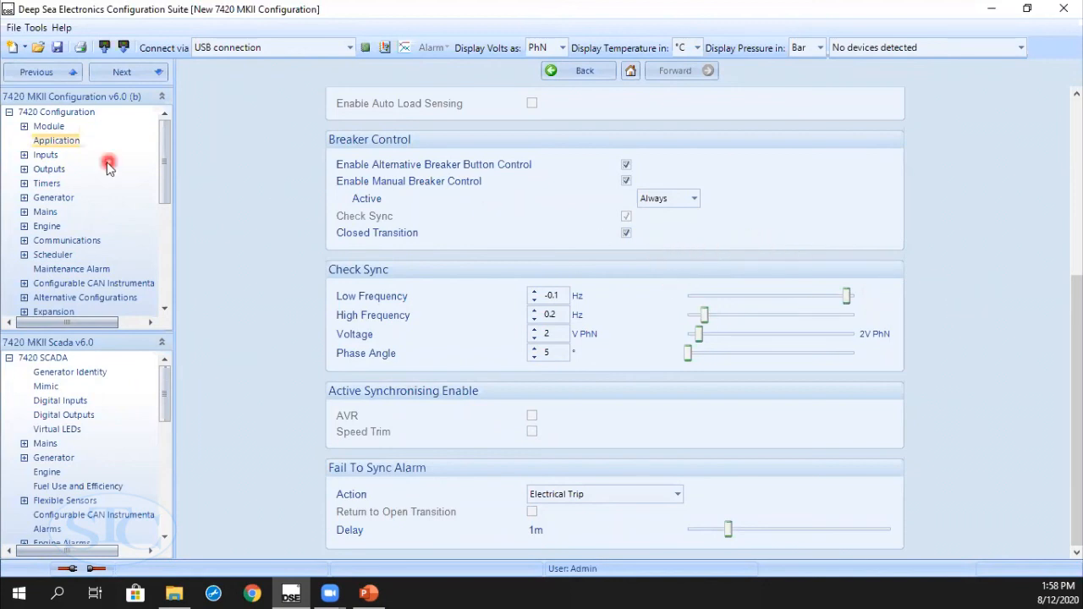
# Examine the Breaker Control delays on the Mains Options page.
pyautogui.moveTo(164, 184); pyautogui.dragTo(165, 204)
pyautogui.click(44, 169)
pyautogui.click(23, 169)
pyautogui.click(70, 184)
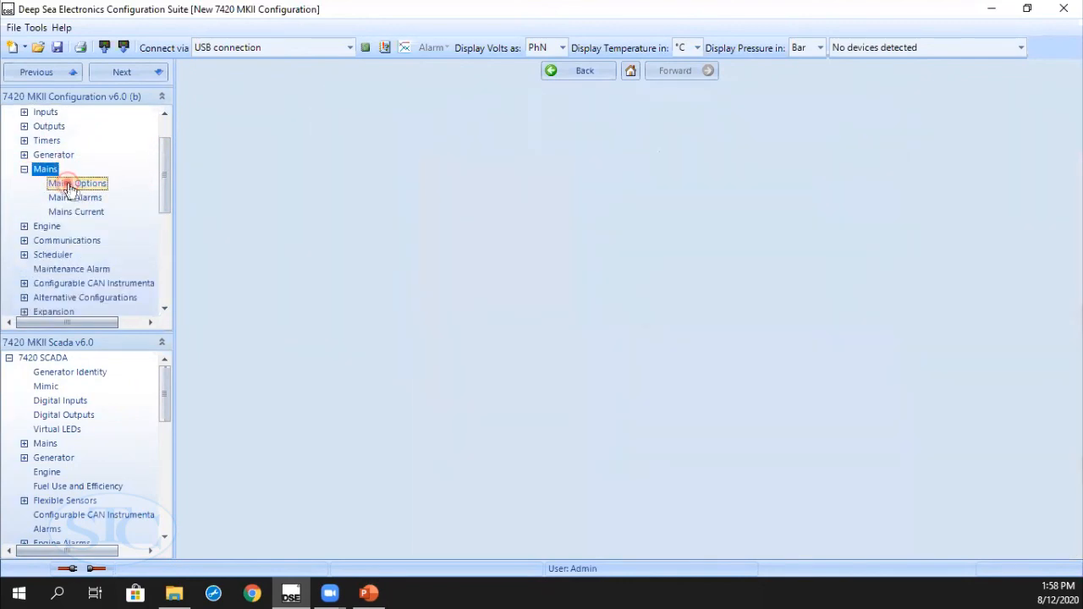
pyautogui.scroll(-3, 344, 354)
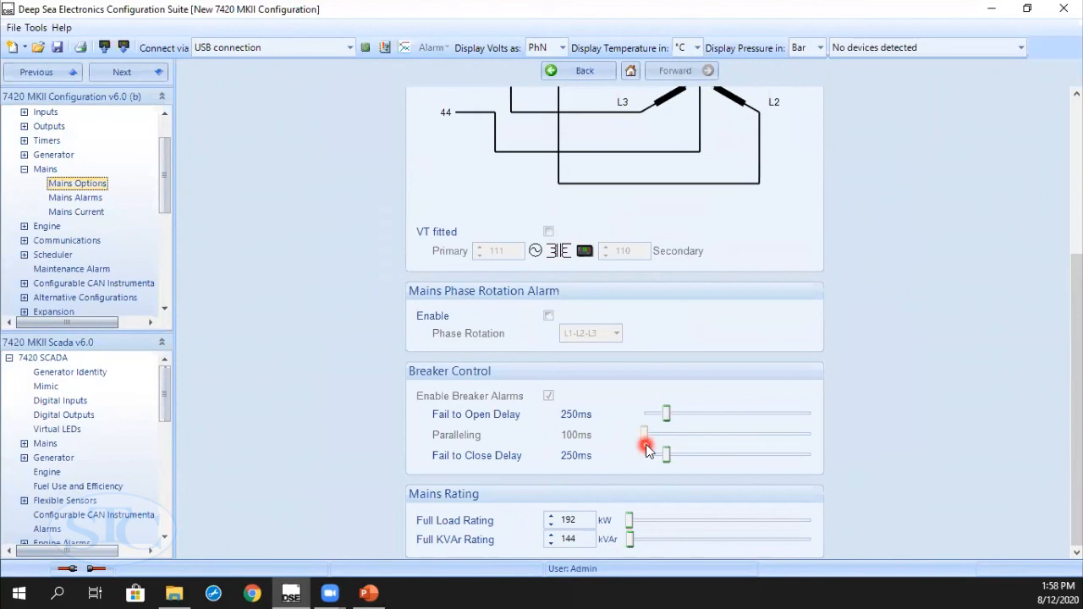
# On the Application page, disable Manual Breaker Control and Alternative Breaker Button Control in the Breaker Control section.
pyautogui.moveTo(164, 198); pyautogui.dragTo(162, 138)
pyautogui.click(73, 146)
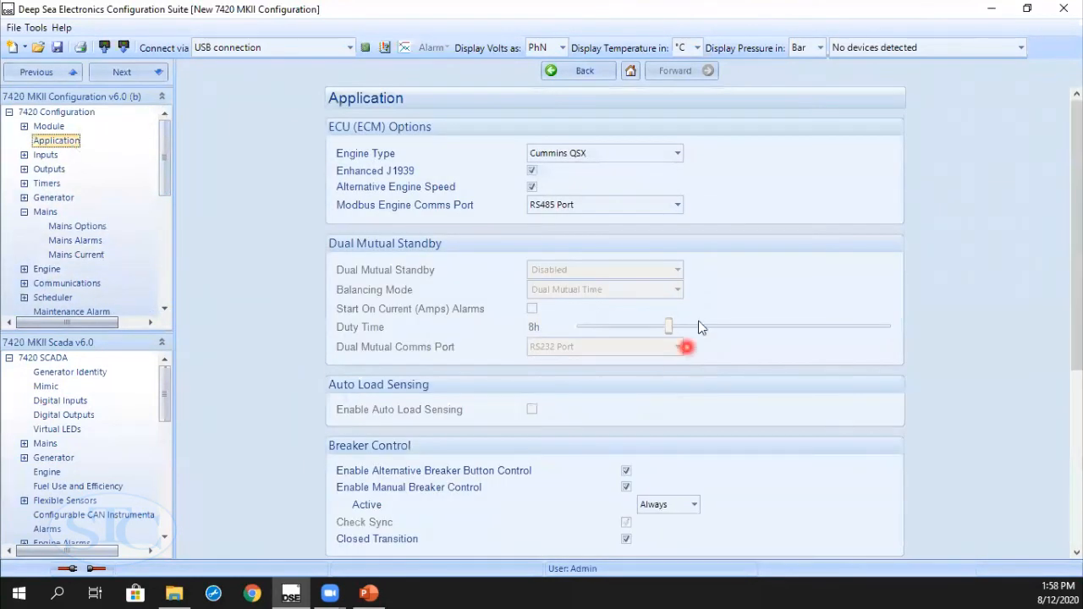
pyautogui.scroll(-3, 630, 339)
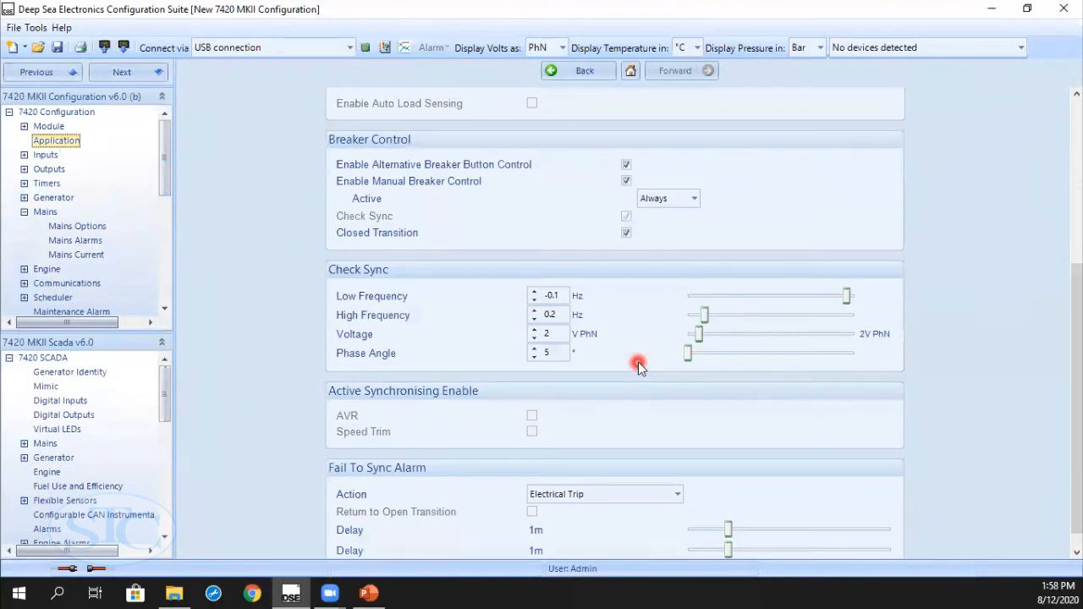
pyautogui.click(626, 181)
pyautogui.click(627, 164)
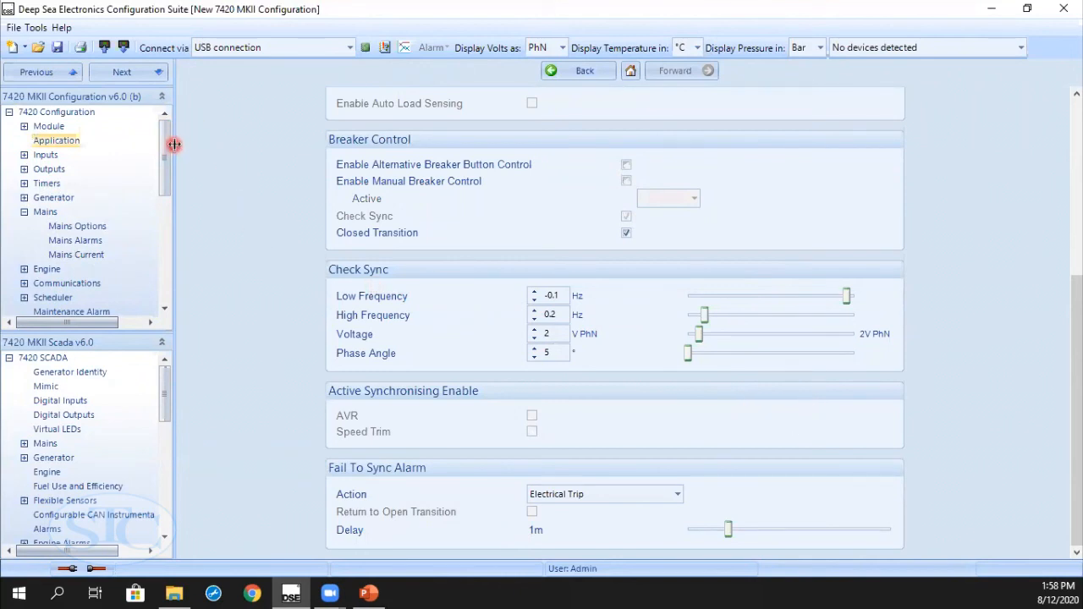
# Review the Mains Options page from the AC system wiring down to the breaker alarms and mains rating.
pyautogui.moveTo(162, 160); pyautogui.dragTo(161, 179)
pyautogui.click(74, 169)
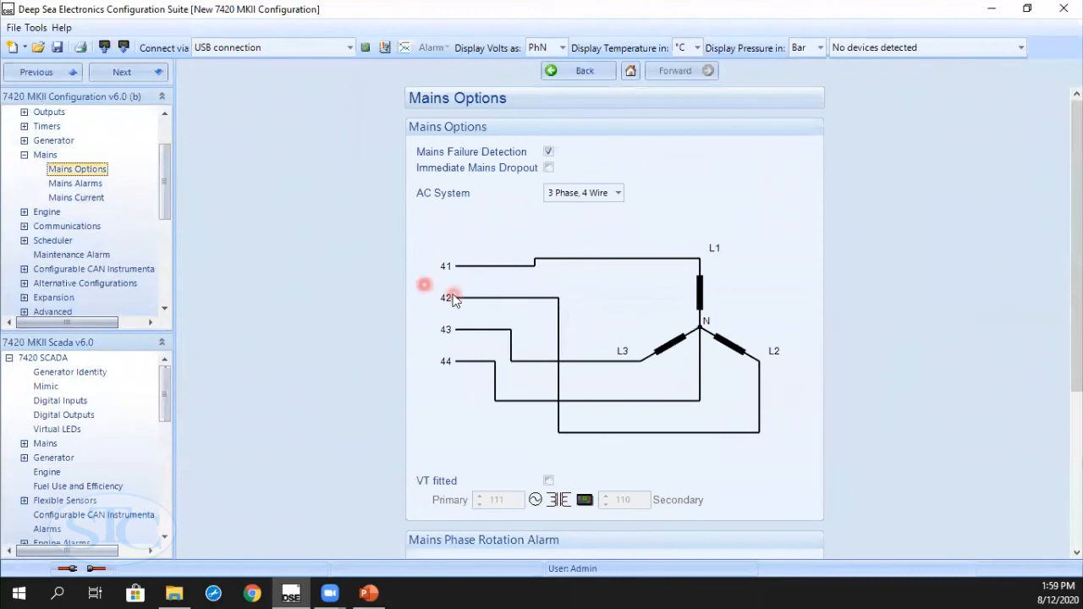
pyautogui.scroll(-3, 345, 359)
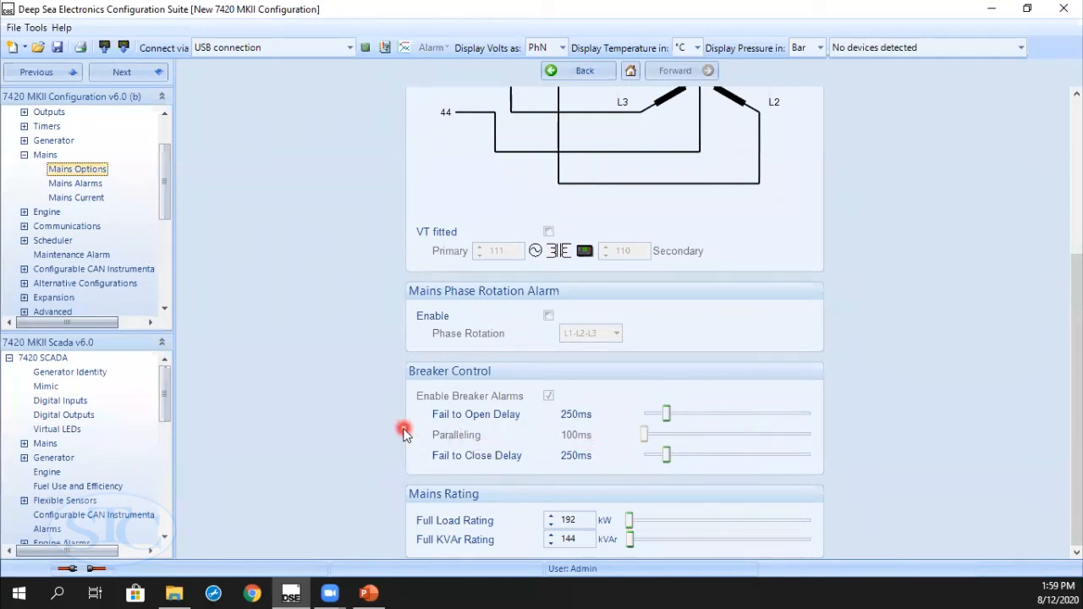
pyautogui.scroll(3, 403, 432)
pyautogui.moveTo(170, 179); pyautogui.dragTo(164, 149)
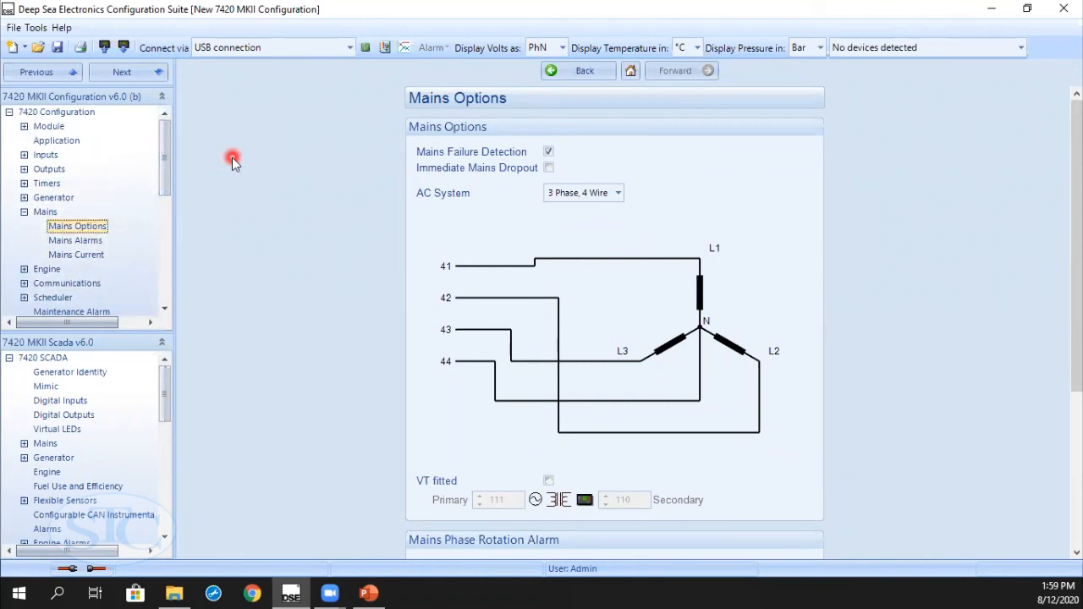
# Toggle Closed Transition off and back on in the Application page's Breaker Control section and review the synchronising options.
pyautogui.click(58, 141)
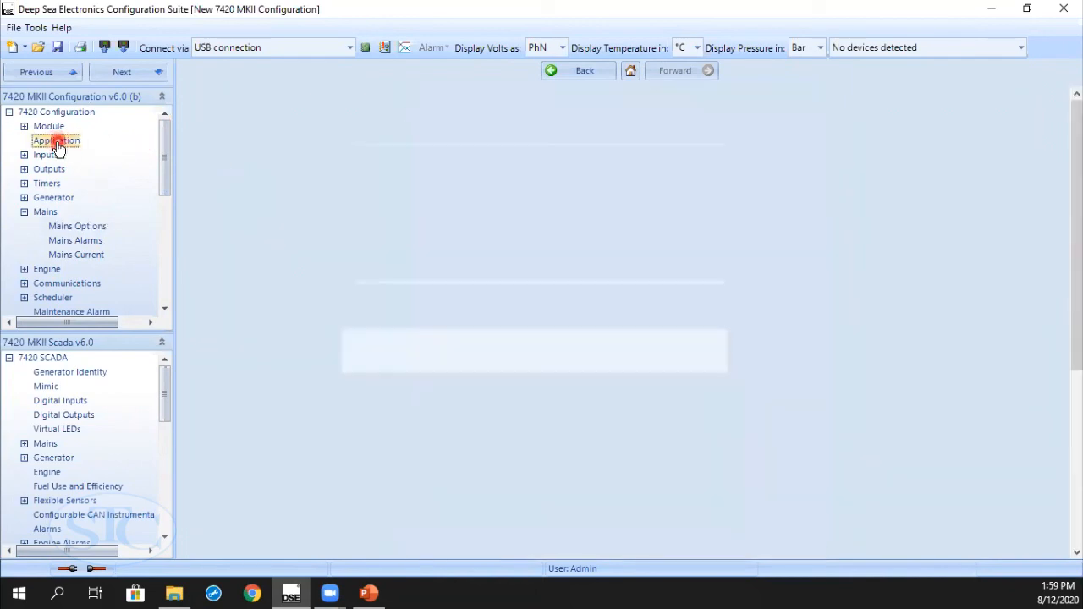
pyautogui.scroll(-5, 650, 421)
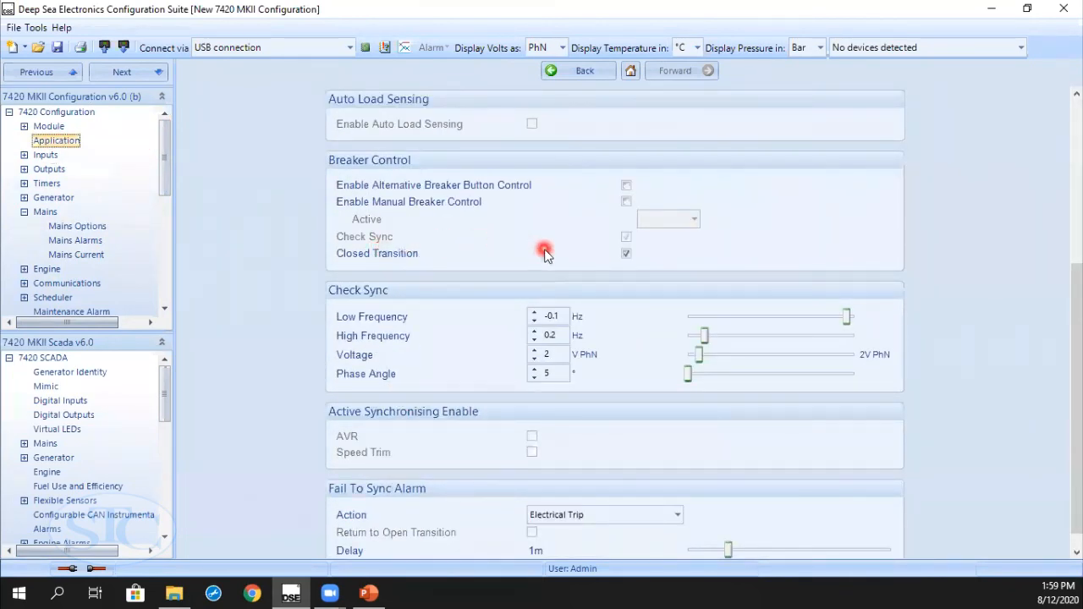
pyautogui.click(632, 255)
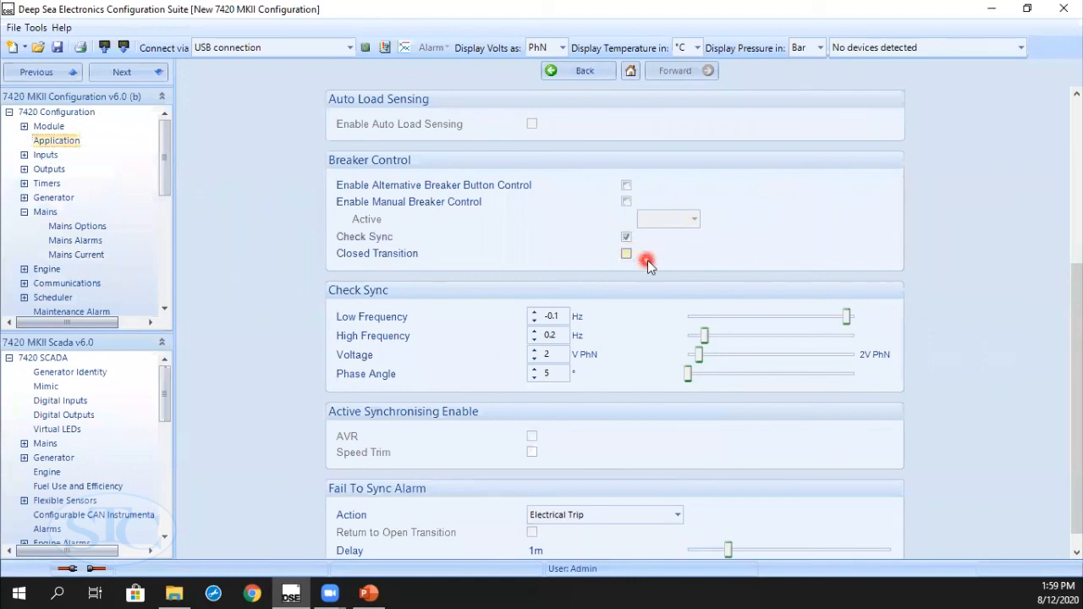
pyautogui.click(629, 238)
pyautogui.click(629, 255)
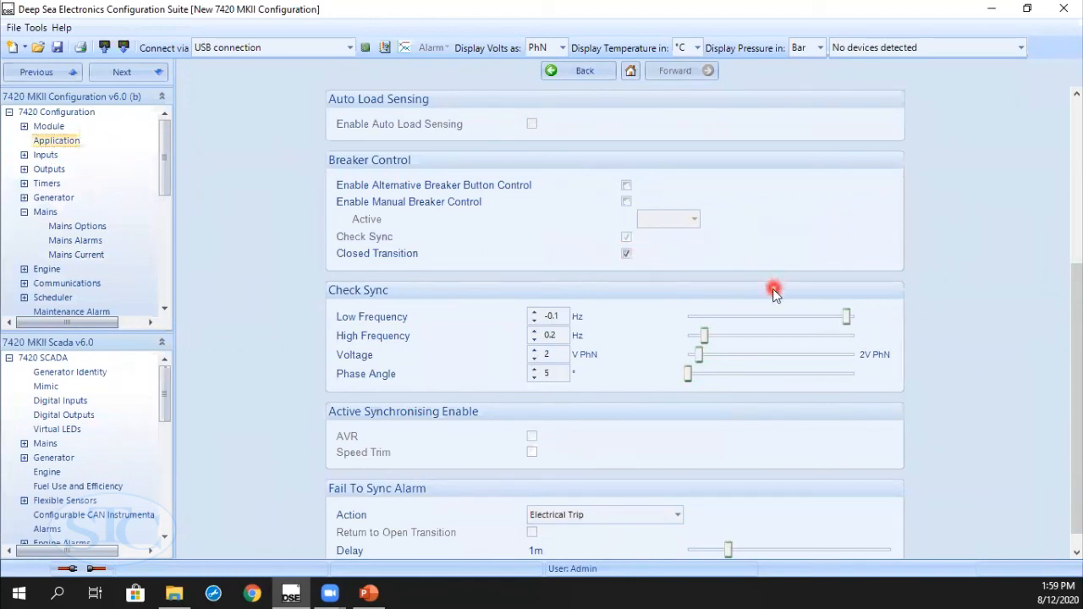
pyautogui.scroll(-1, 756, 302)
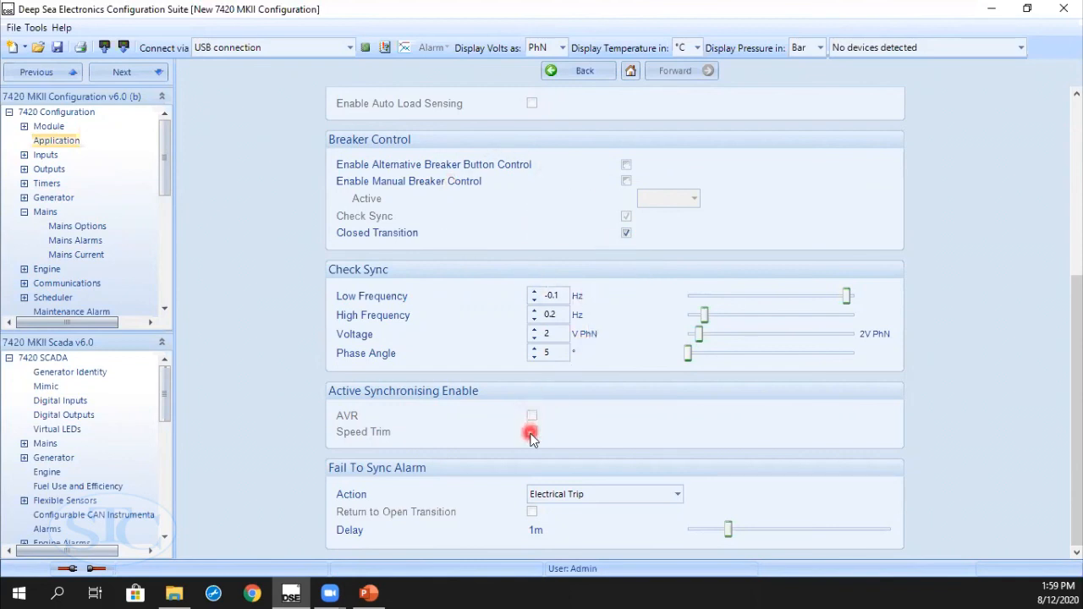
# Set the Engine Type to Conventional Diesel in the ECU (ECM) Options of the Application page.
pyautogui.click(163, 166)
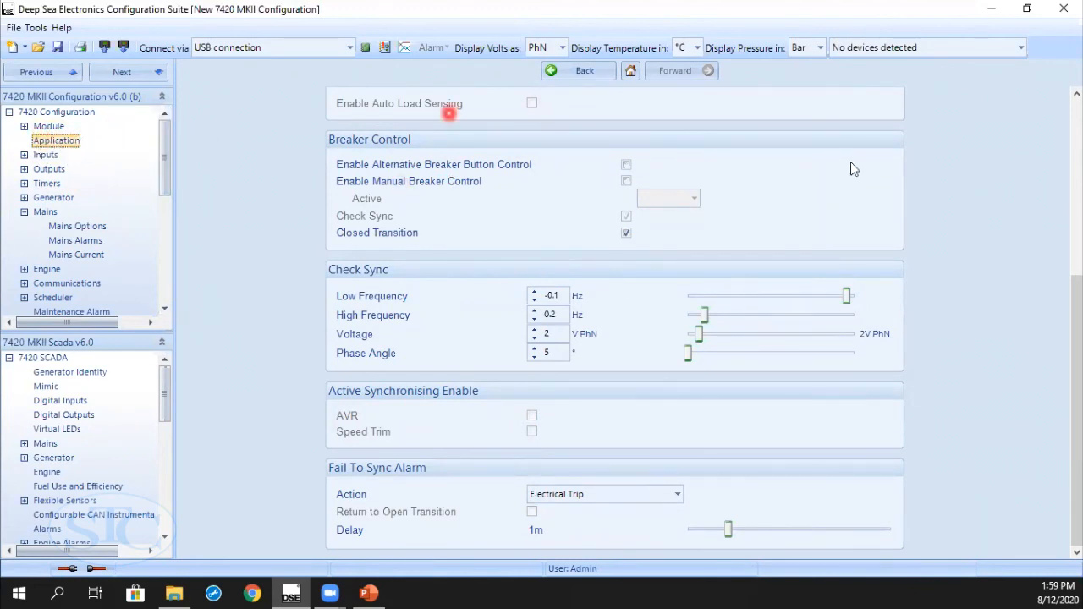
pyautogui.scroll(5, 851, 168)
pyautogui.click(633, 153)
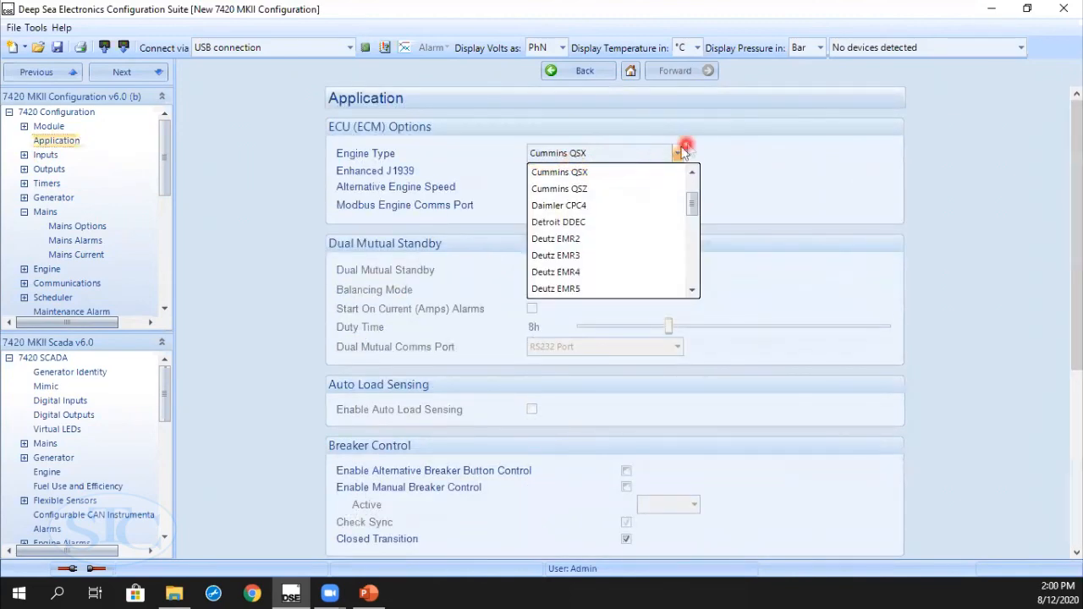
pyautogui.moveTo(695, 203); pyautogui.dragTo(685, 153)
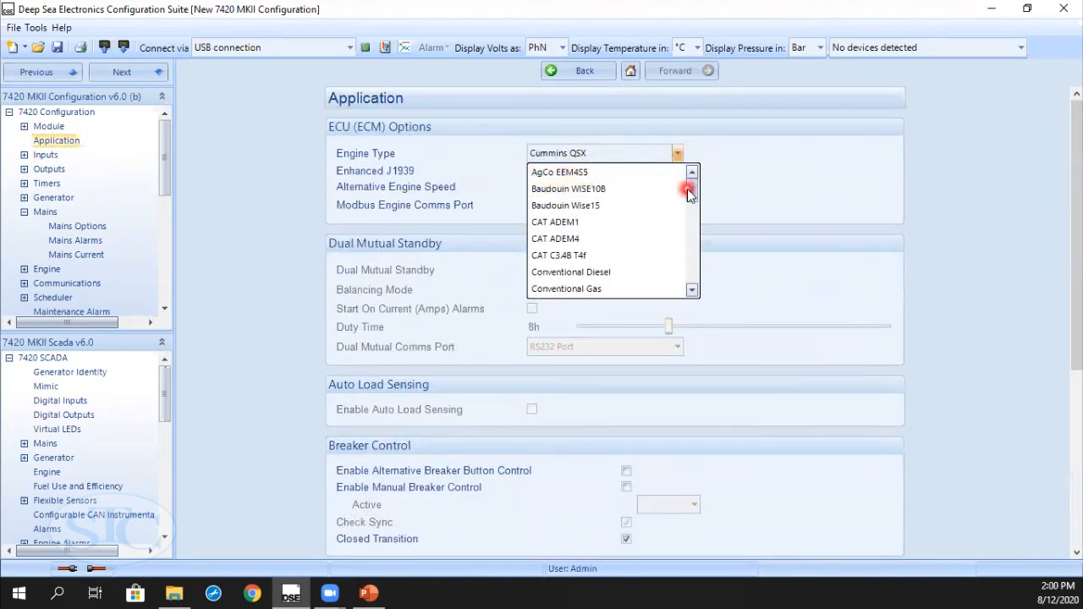
pyautogui.click(595, 272)
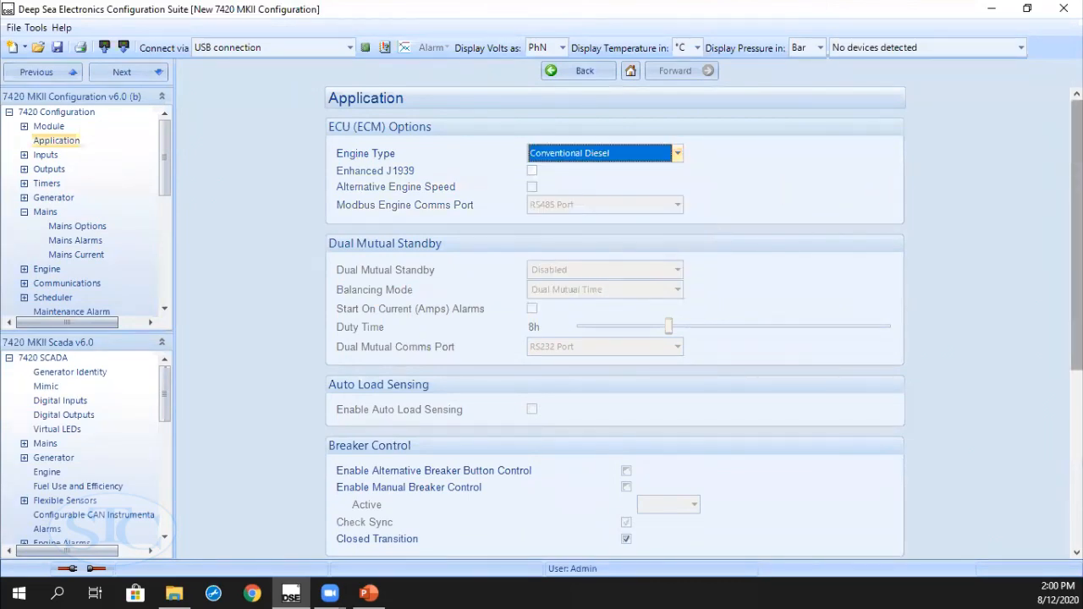
pyautogui.scroll(-3, 615, 321)
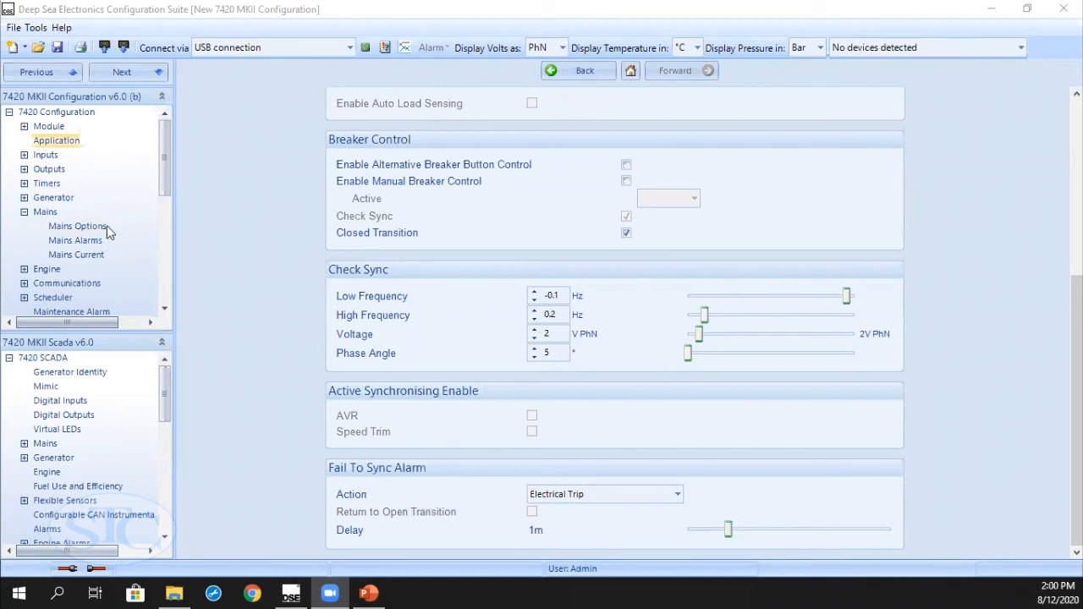
# On the Analogue Input Configuration page, set Analogue Input A to Flexible Analogue.
pyautogui.click(44, 155)
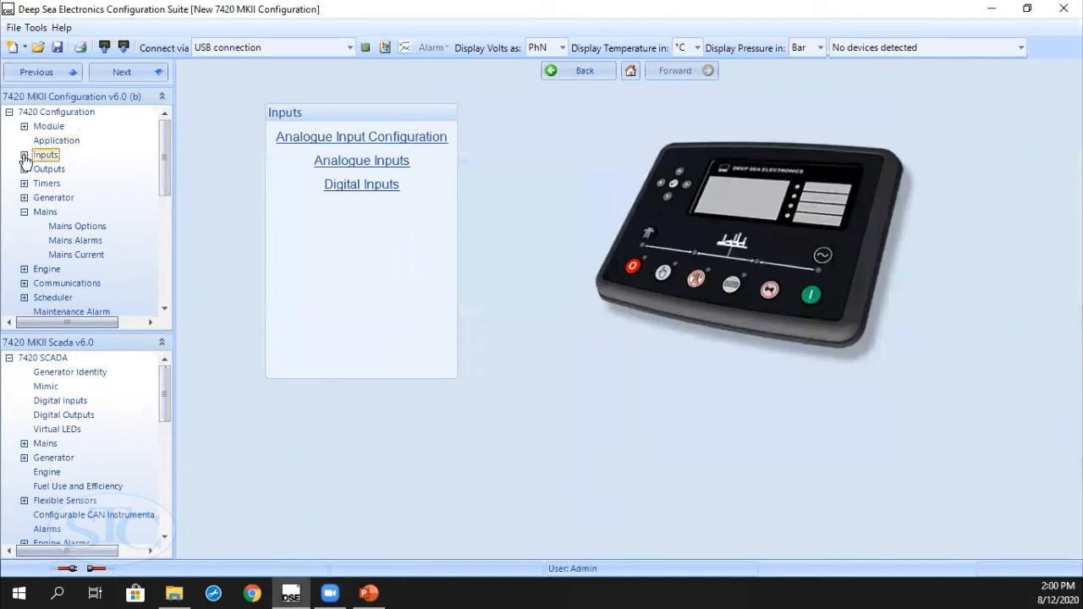
pyautogui.click(23, 156)
pyautogui.click(123, 169)
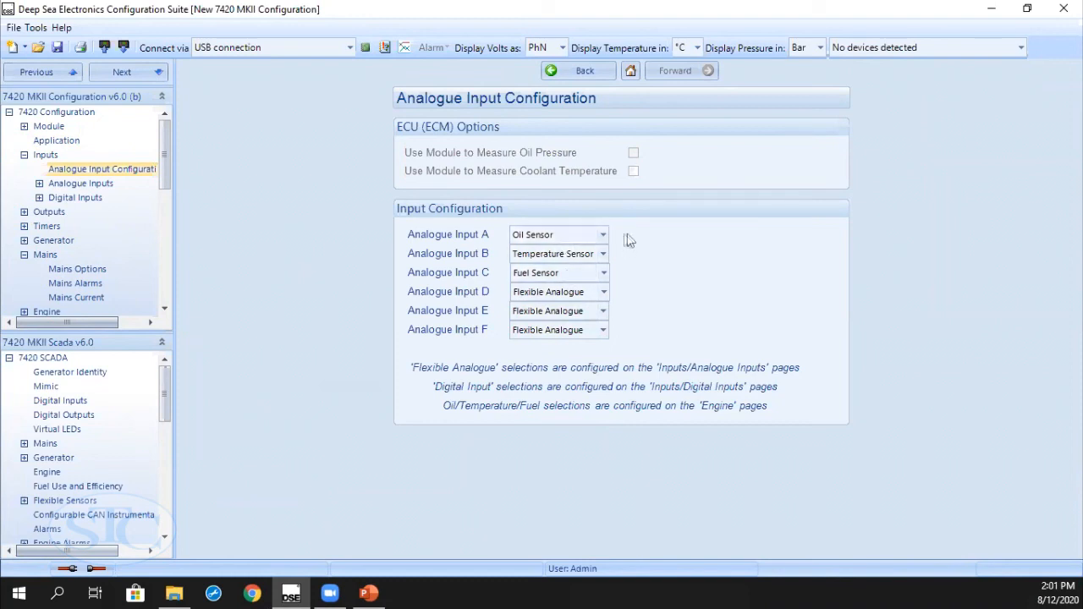
pyautogui.click(603, 236)
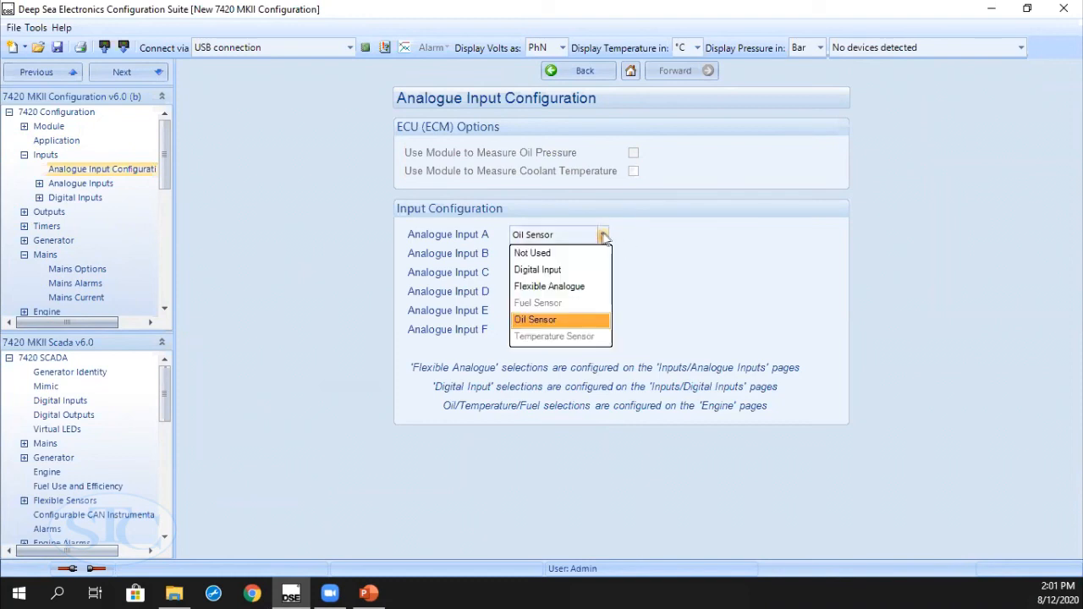
pyautogui.click(572, 287)
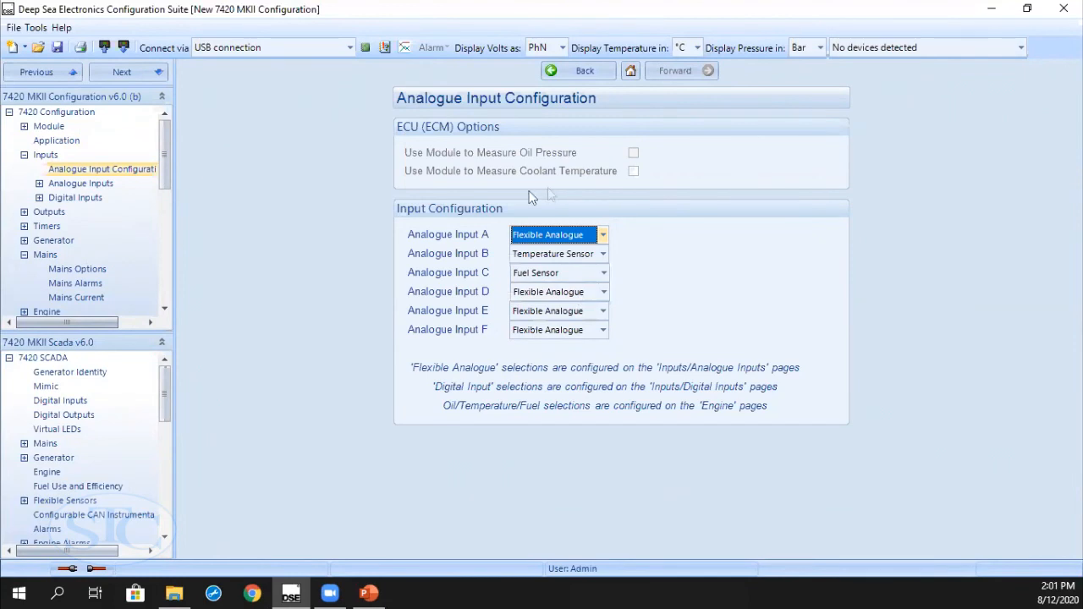
# Set the input type of Flexible Sensor A to the standard 160% current sensor from the percentage group.
pyautogui.click(76, 184)
pyautogui.click(39, 184)
pyautogui.click(85, 201)
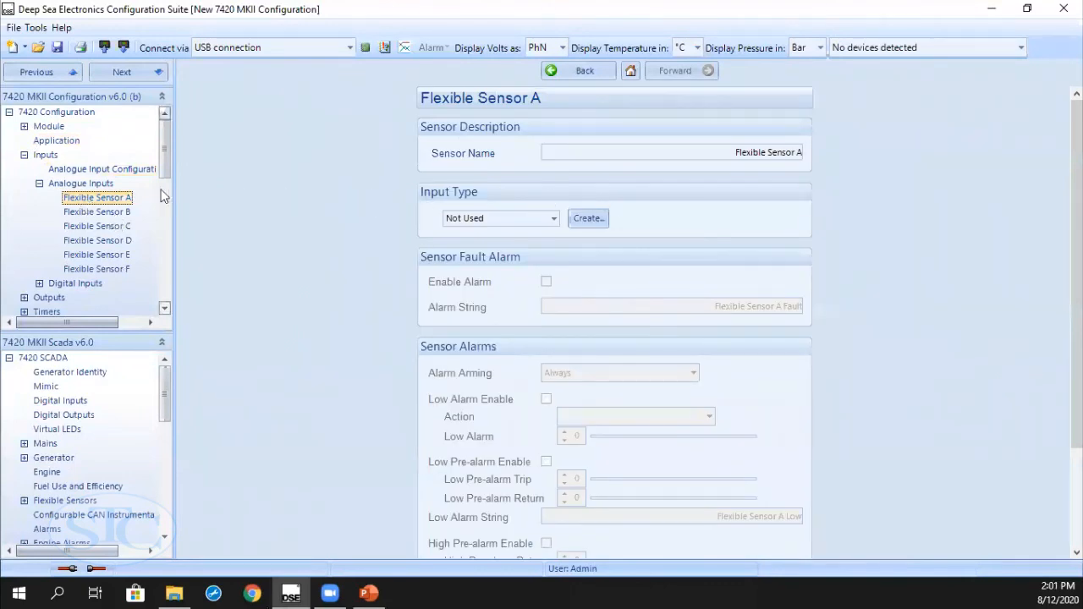
pyautogui.click(555, 221)
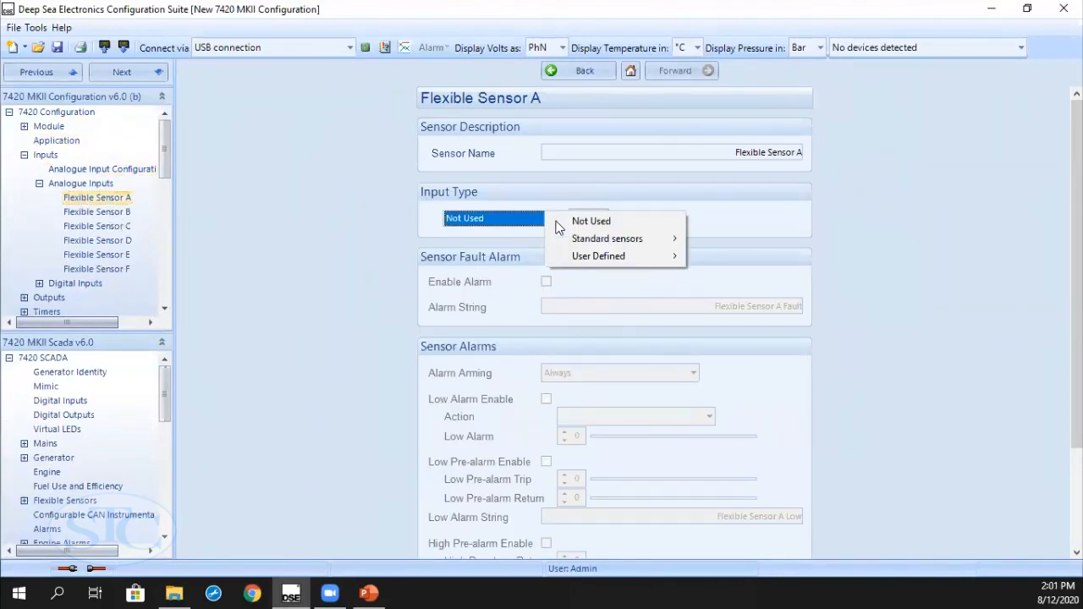
pyautogui.moveTo(598, 237)
pyautogui.moveTo(780, 241)
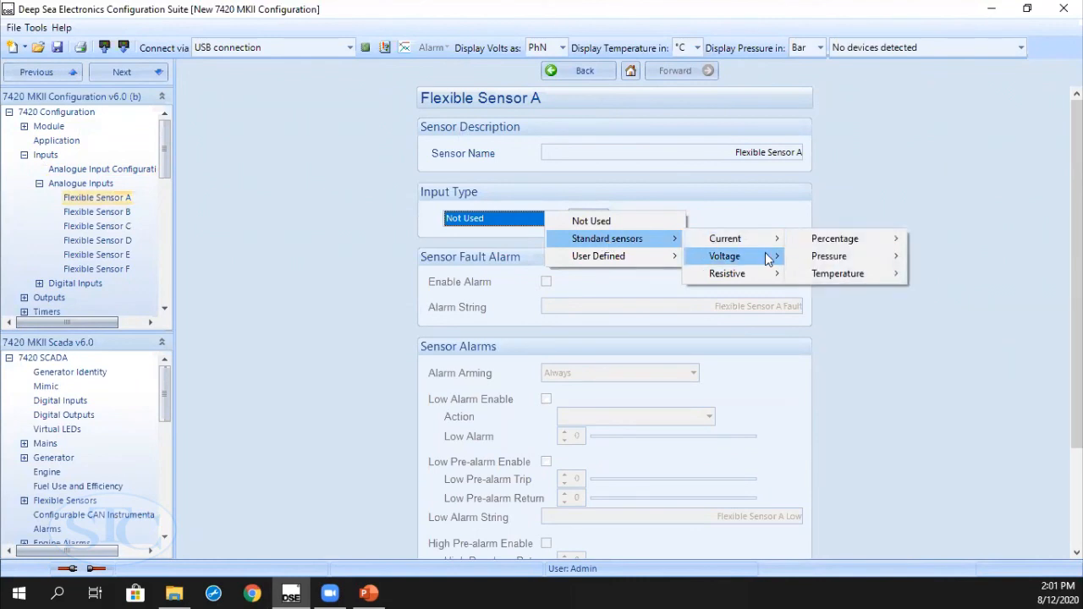
pyautogui.moveTo(764, 278)
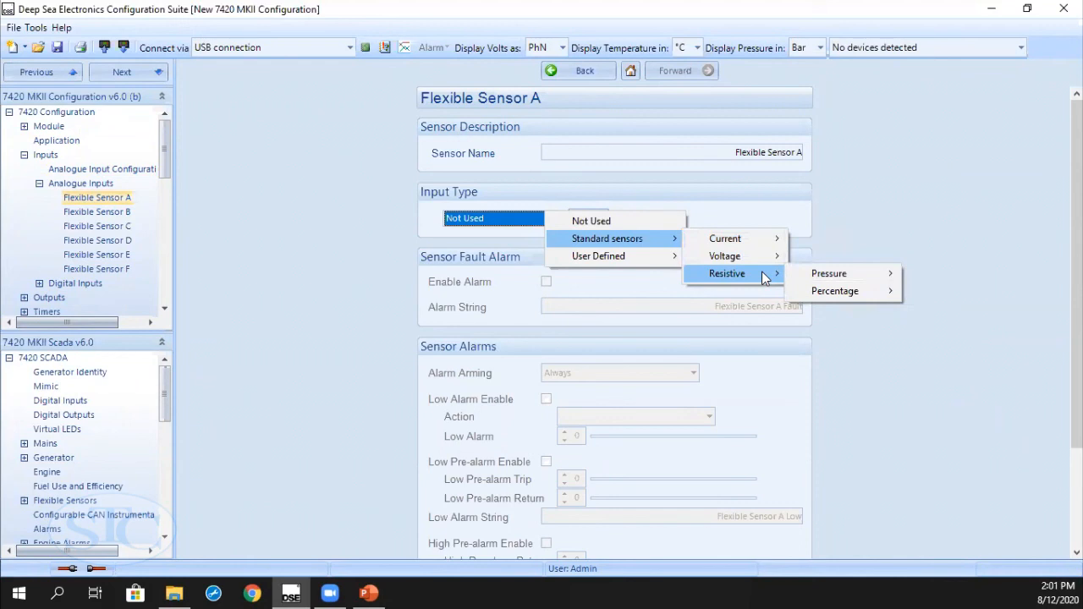
pyautogui.moveTo(759, 242)
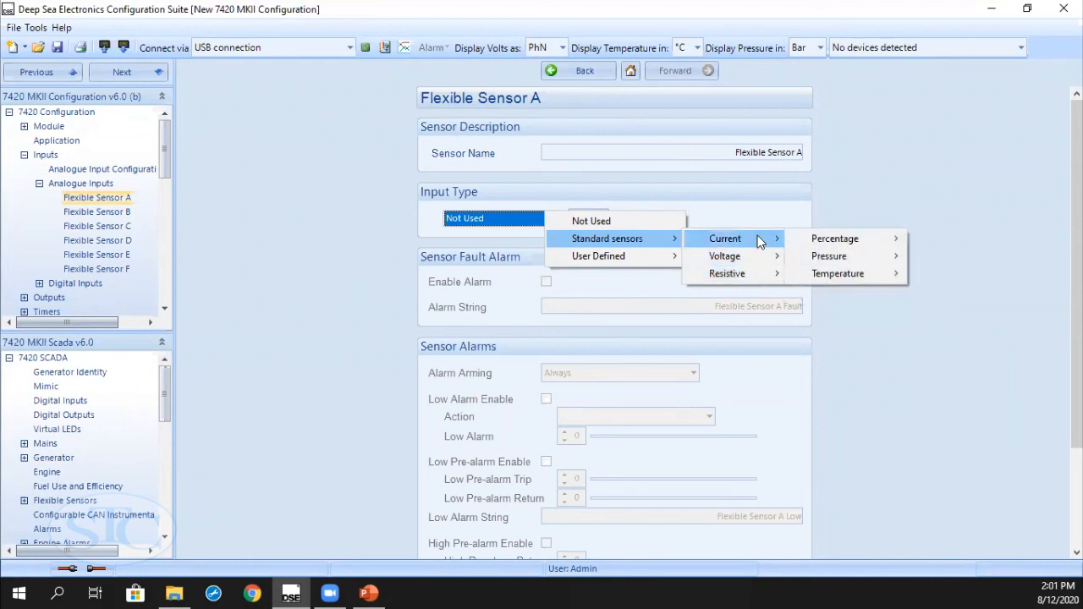
pyautogui.moveTo(834, 243)
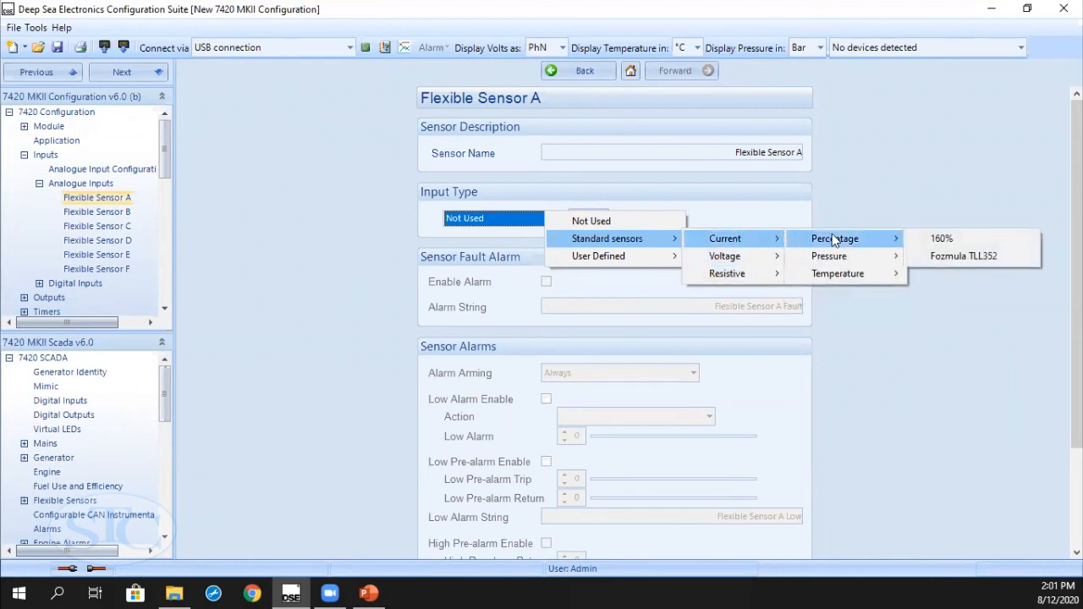
pyautogui.click(942, 239)
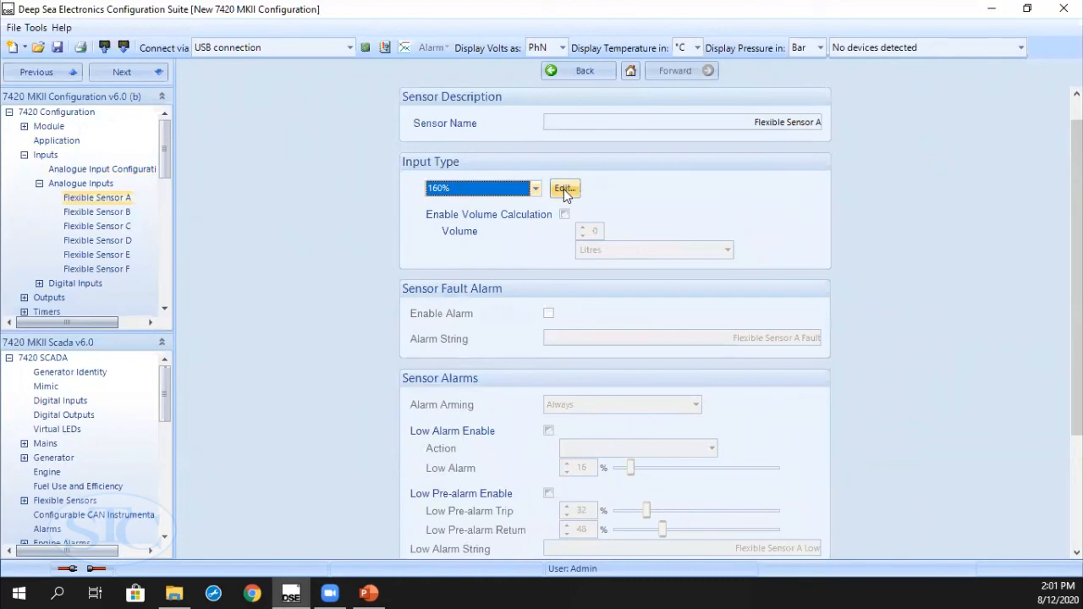
# Try reshaping Flexible Sensor A's 160% curve by adding and moving points up to about 19.65 mA and 204 %, and cancel the edit.
pyautogui.click(563, 189)
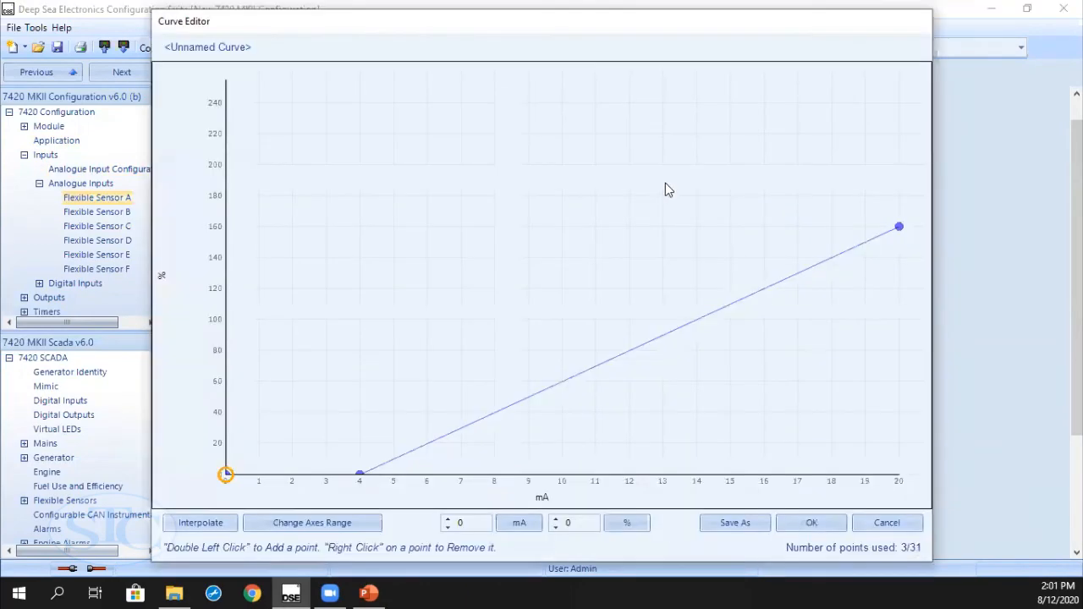
pyautogui.click(887, 523)
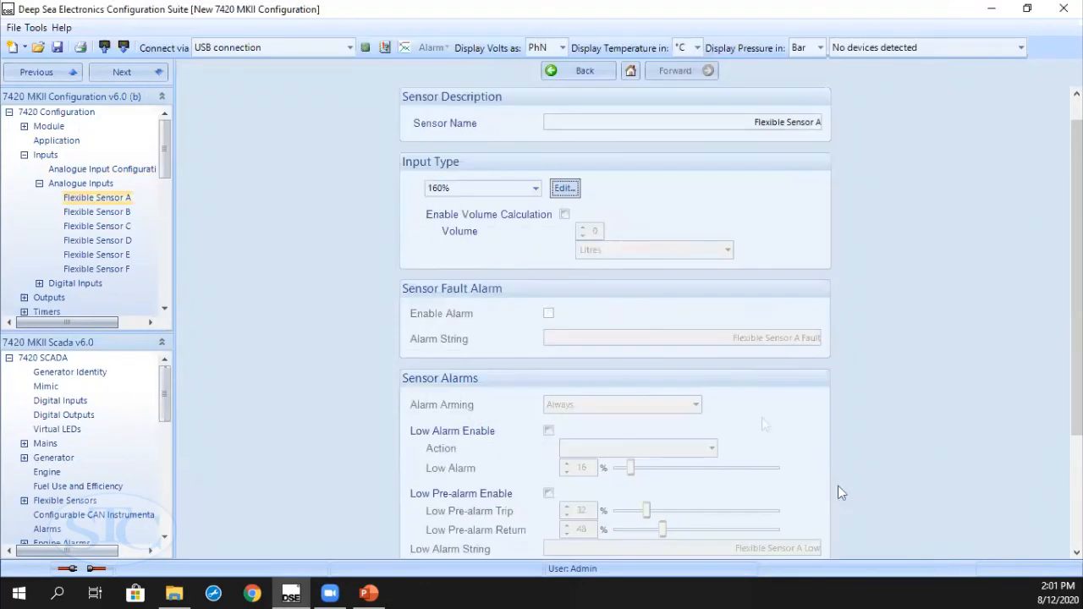
pyautogui.click(564, 190)
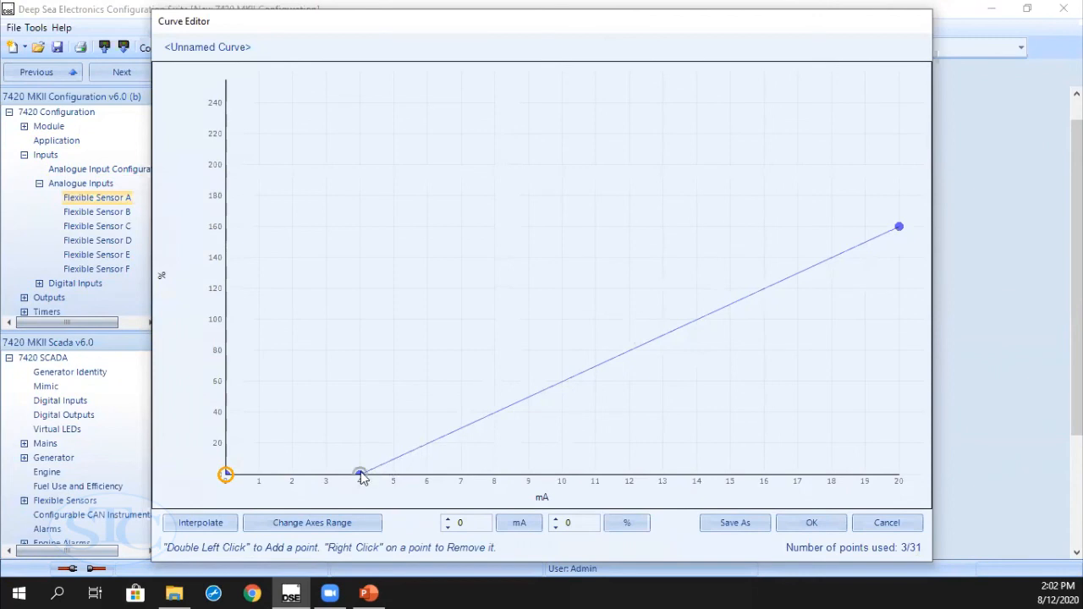
pyautogui.moveTo(362, 478); pyautogui.dragTo(348, 438)
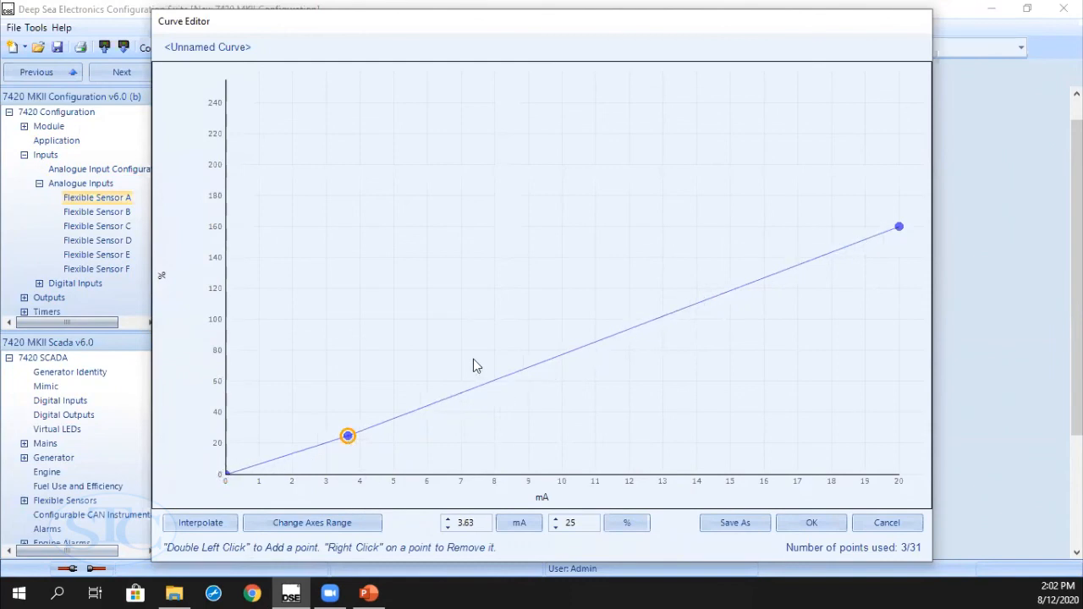
pyautogui.doubleClick(474, 390)
pyautogui.doubleClick(533, 355)
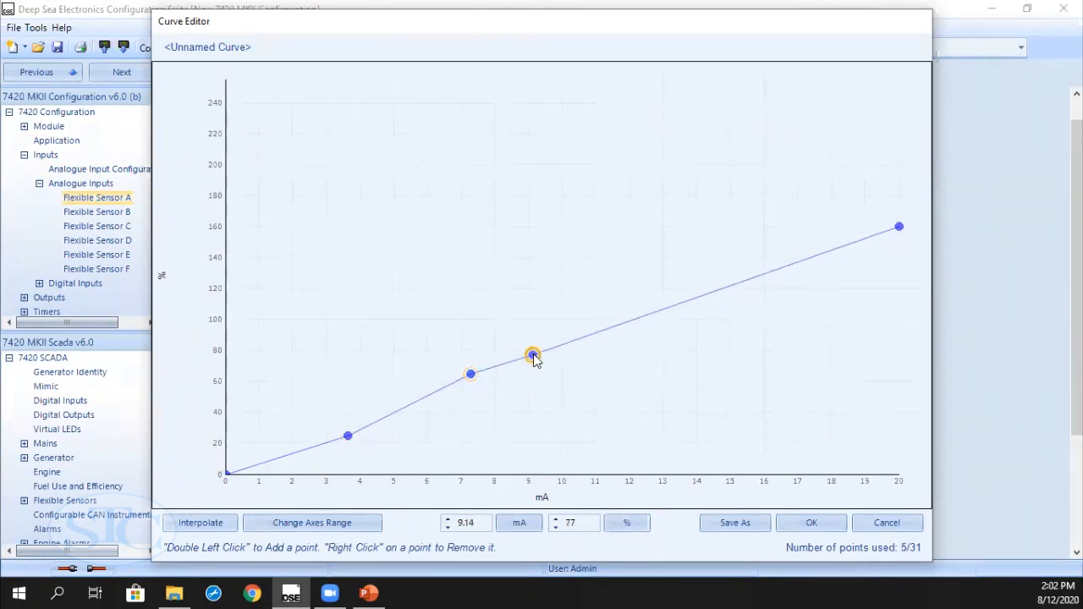
pyautogui.doubleClick(585, 321)
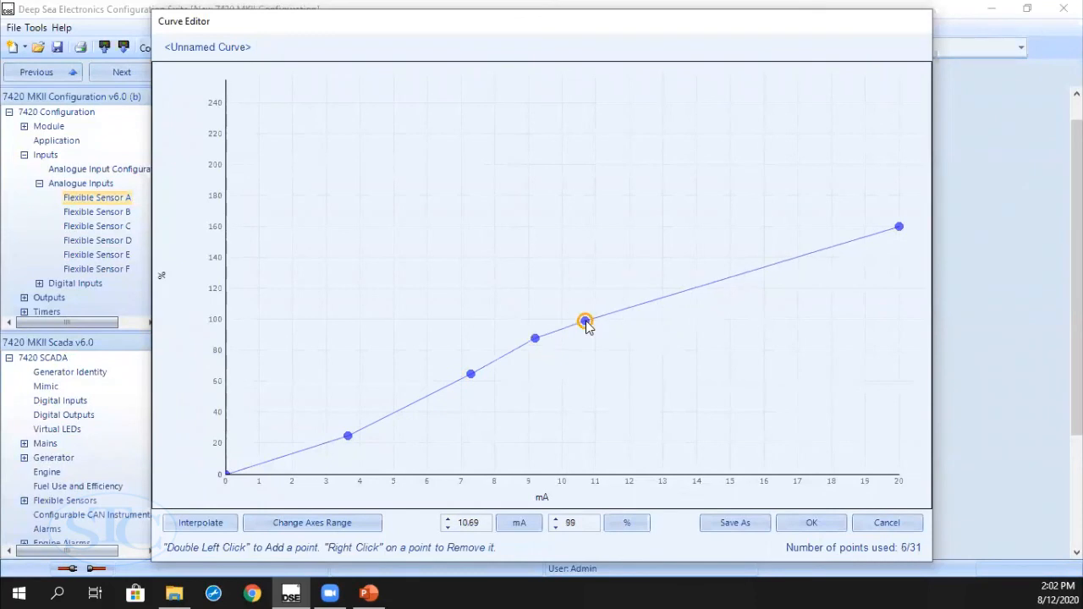
pyautogui.moveTo(585, 306); pyautogui.dragTo(664, 244)
pyautogui.doubleClick(623, 284)
pyautogui.doubleClick(660, 258)
pyautogui.doubleClick(737, 237)
pyautogui.moveTo(736, 237); pyautogui.dragTo(865, 177)
pyautogui.doubleClick(795, 212)
pyautogui.doubleClick(831, 206)
pyautogui.doubleClick(854, 185)
pyautogui.doubleClick(883, 174)
pyautogui.moveTo(885, 176); pyautogui.dragTo(887, 159)
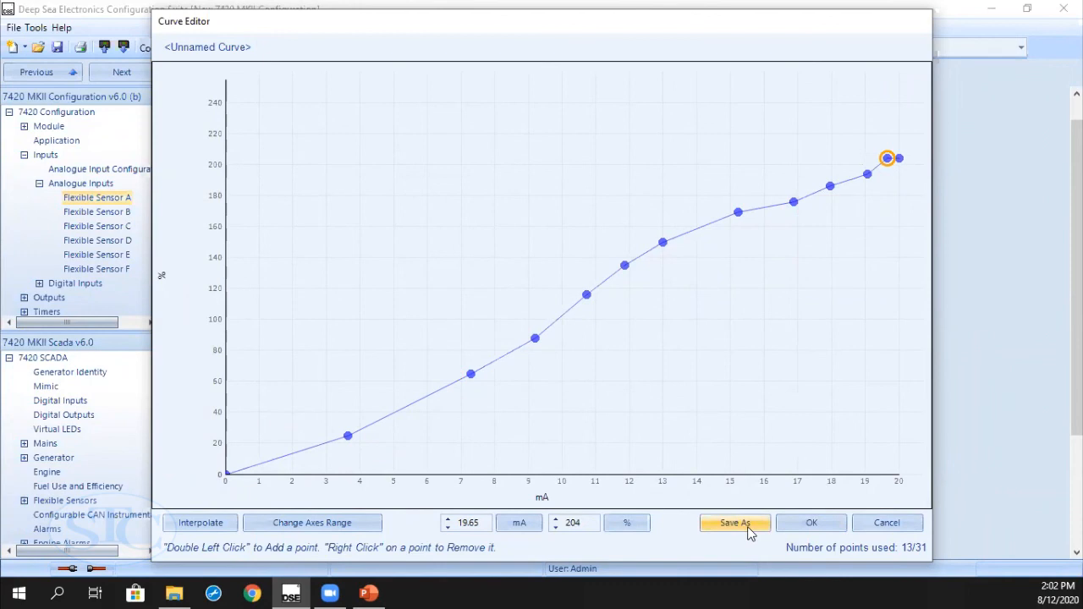
pyautogui.click(900, 525)
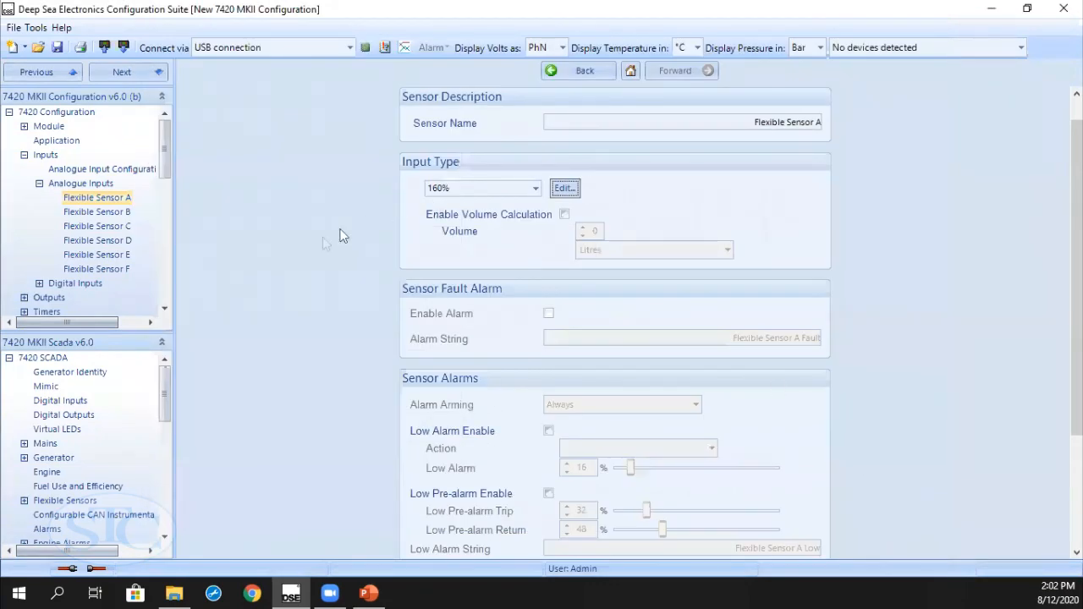
pyautogui.click(39, 183)
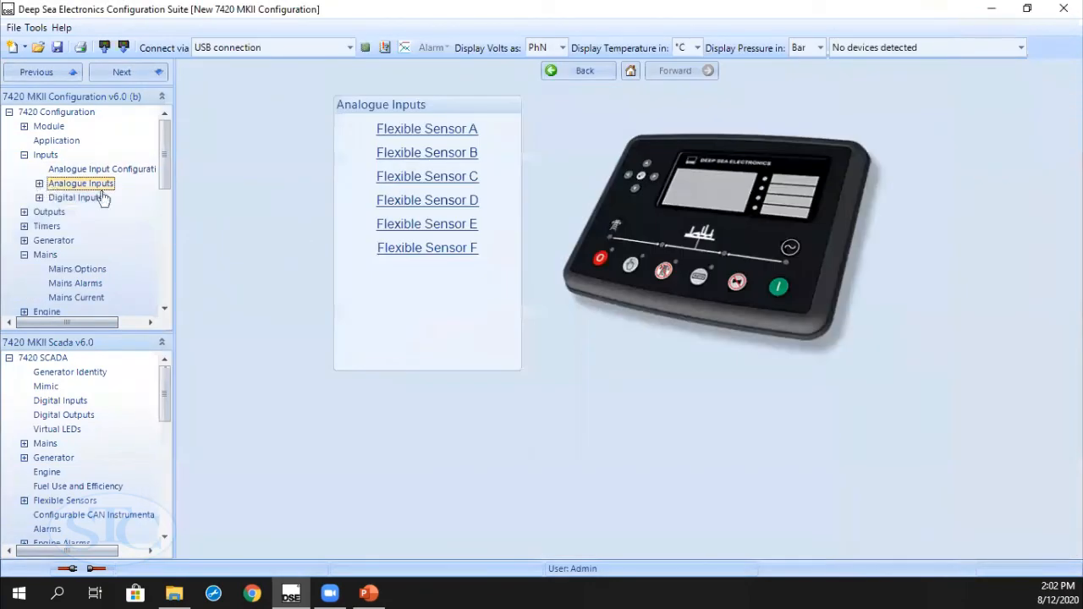